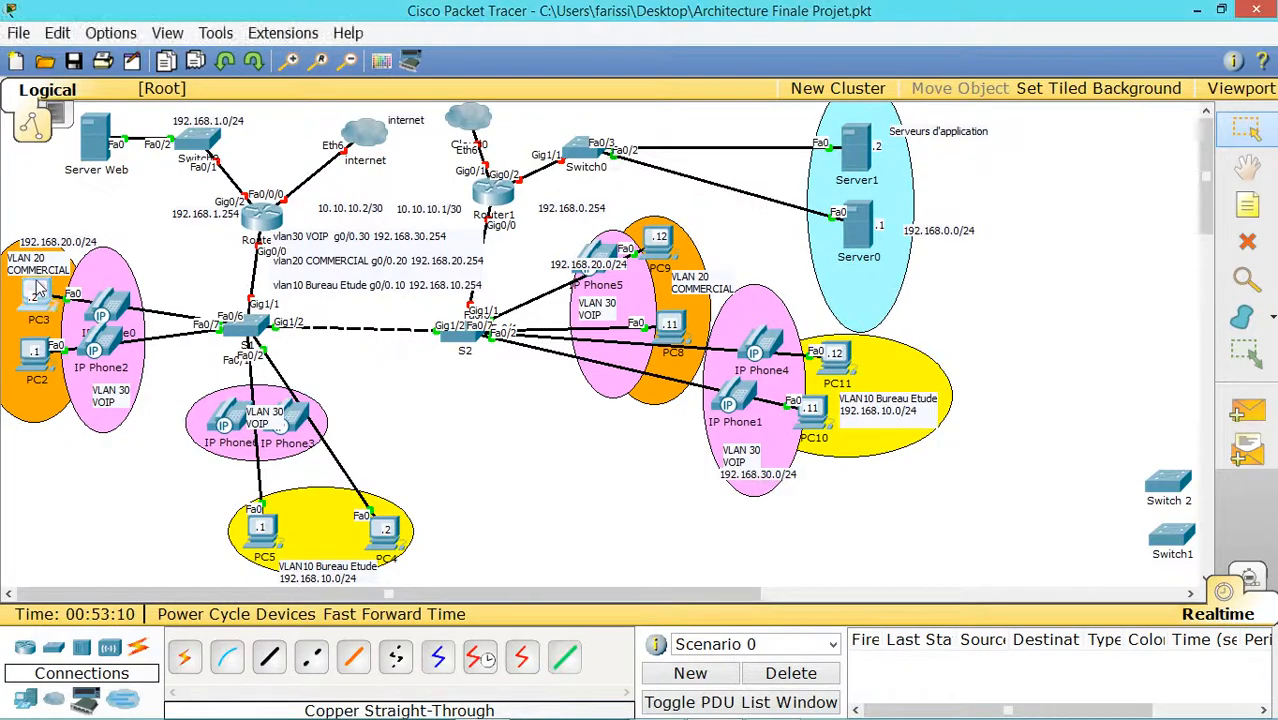
- Ping 192.168.10.12 from PC3's command prompt, then put the PC3 window away
{"action": "left_click", "coordinate": [727, 228]}
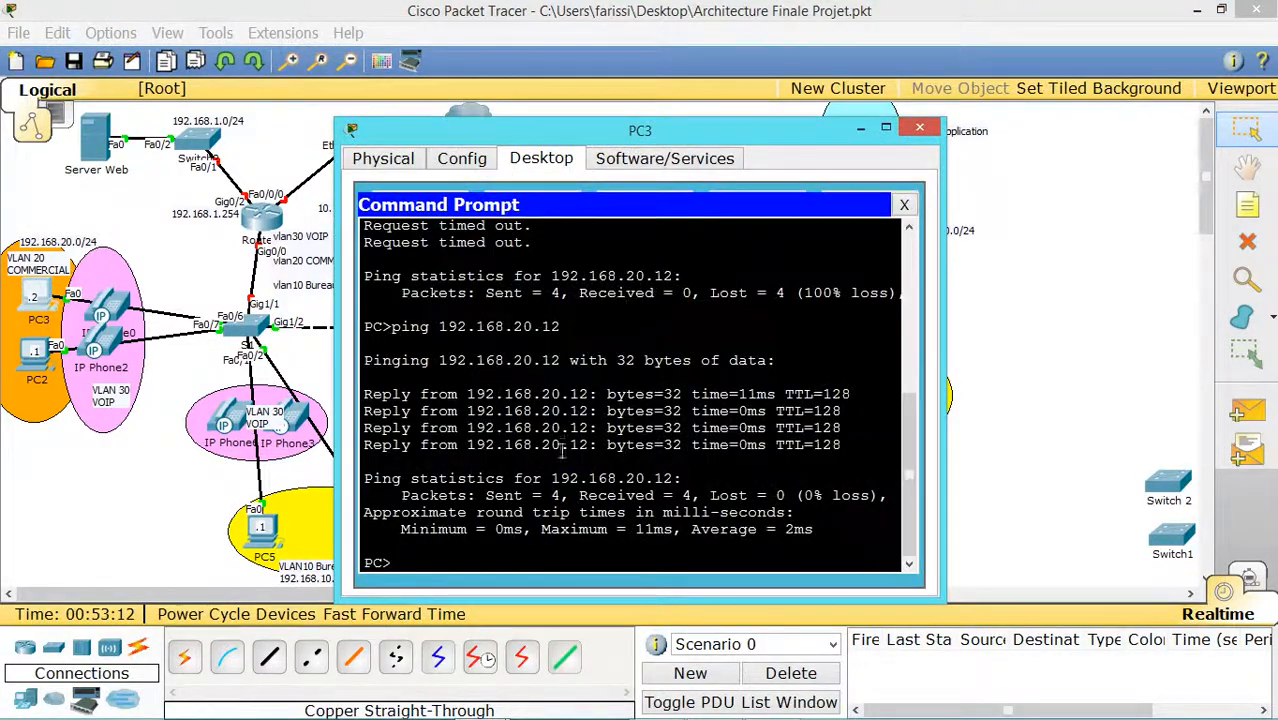
{"action": "left_click_drag", "start_coordinate": [700, 131], "coordinate": [652, 128]}
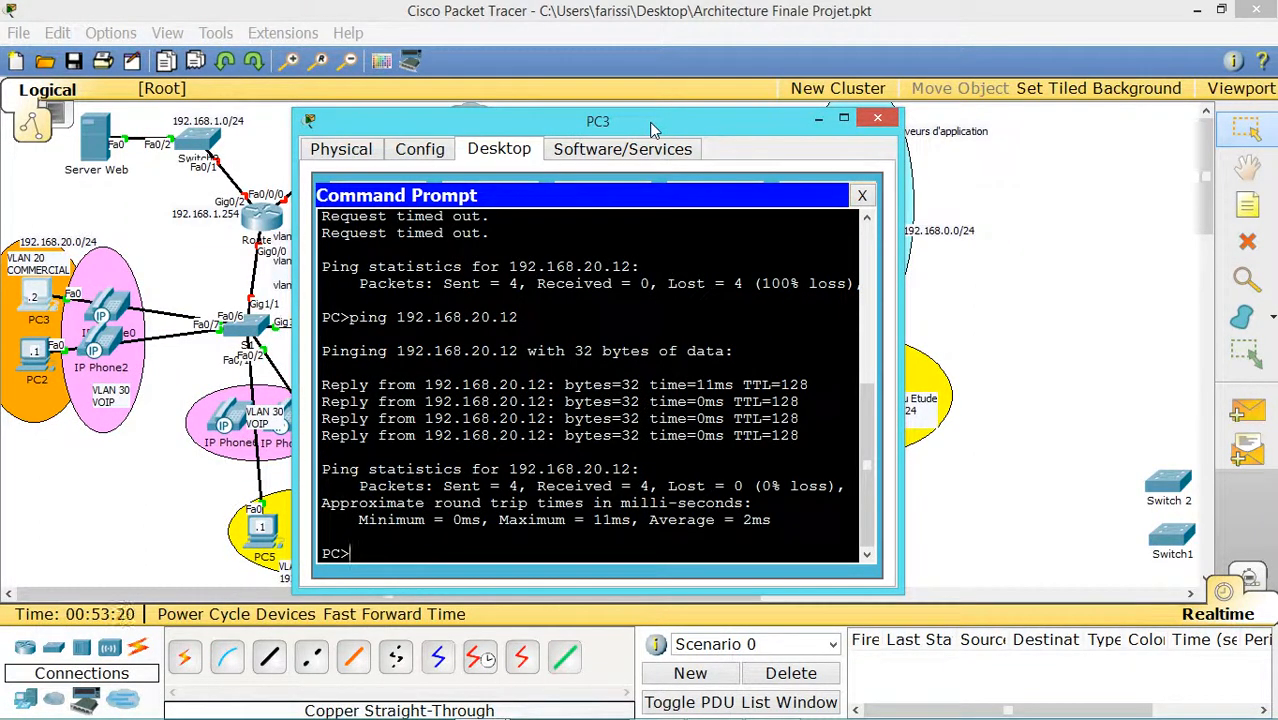
{"action": "type", "text": "ping 192.168.10.12"}
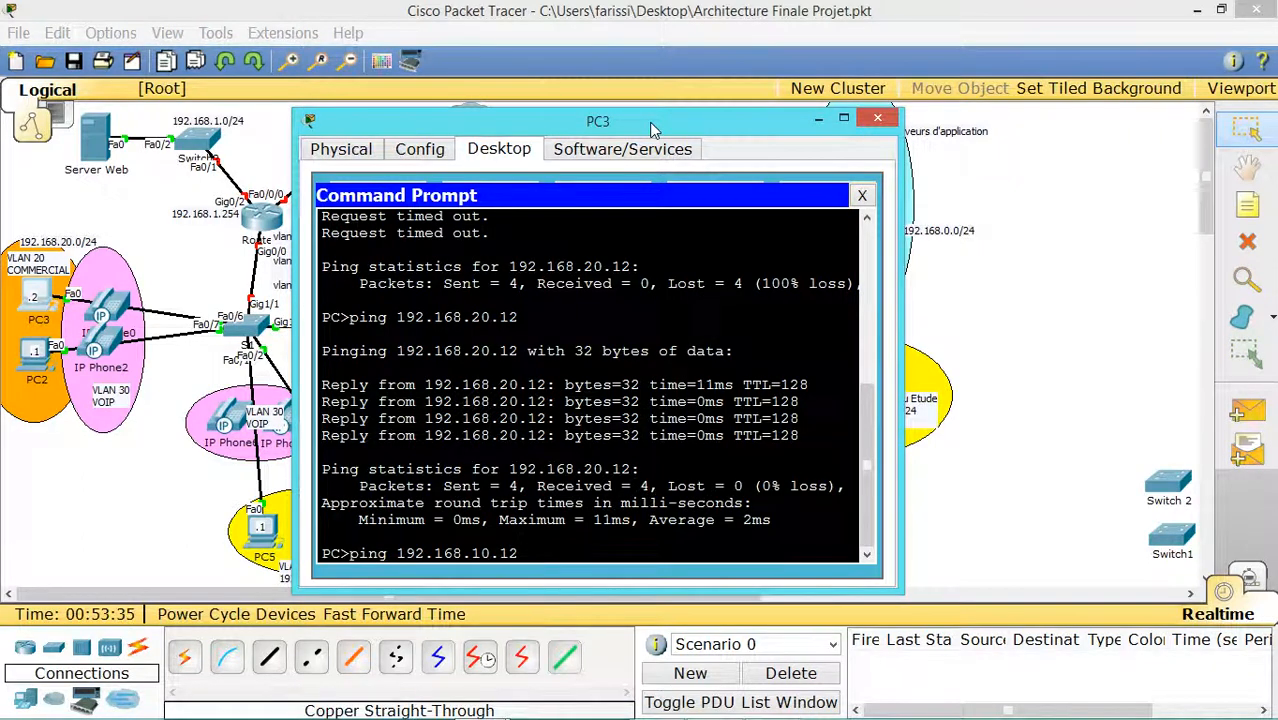
{"action": "key", "text": "Return"}
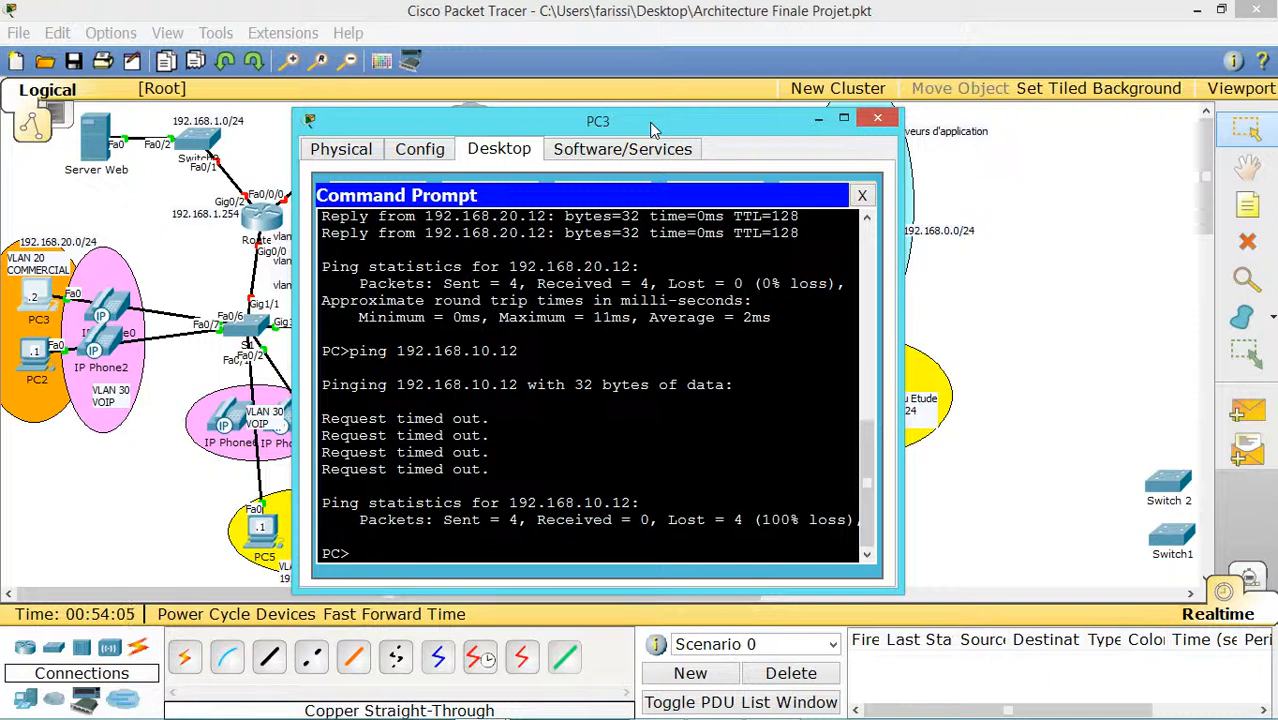
{"action": "left_click", "coordinate": [816, 121]}
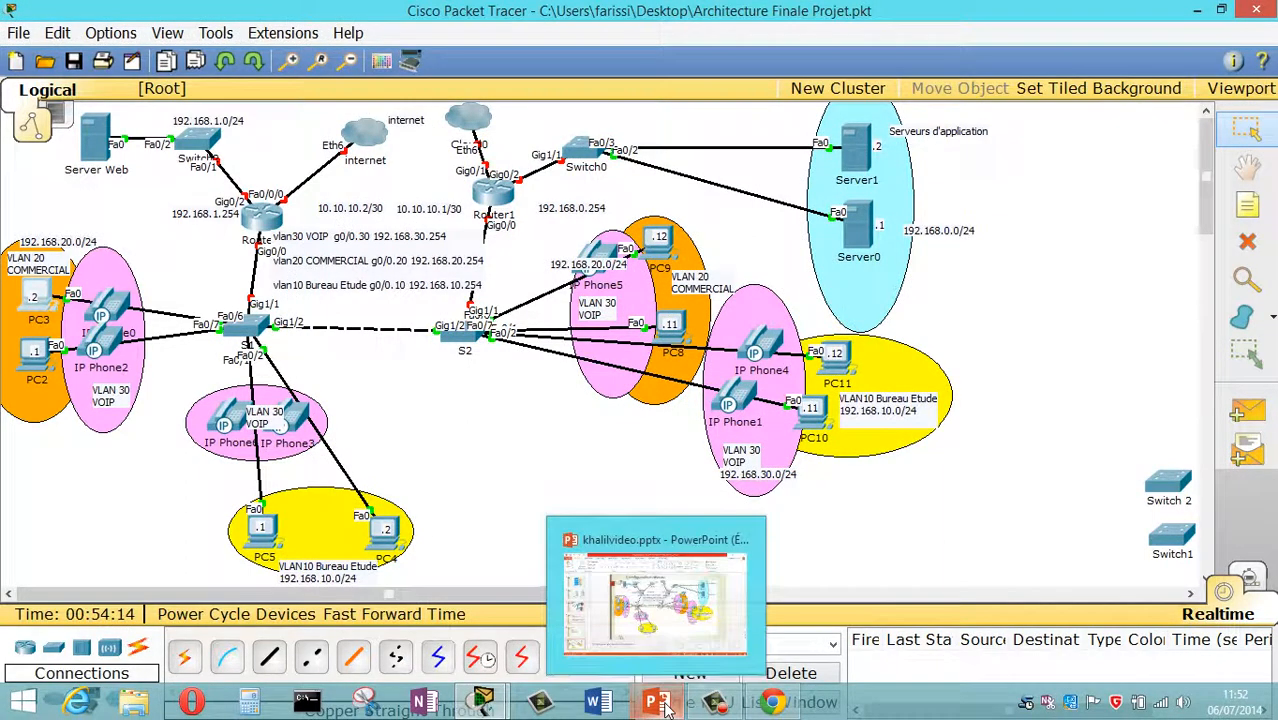
{"action": "left_click", "coordinate": [715, 702]}
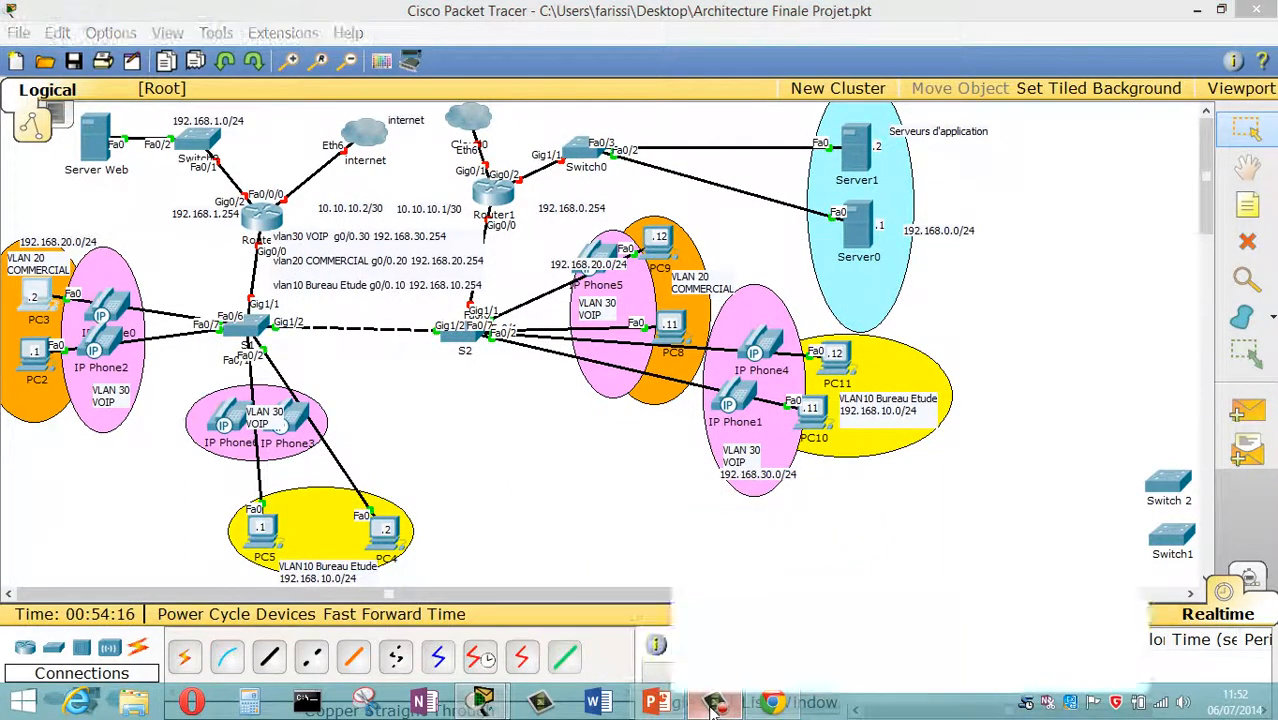
{"action": "left_click_drag", "start_coordinate": [1055, 608], "coordinate": [655, 541]}
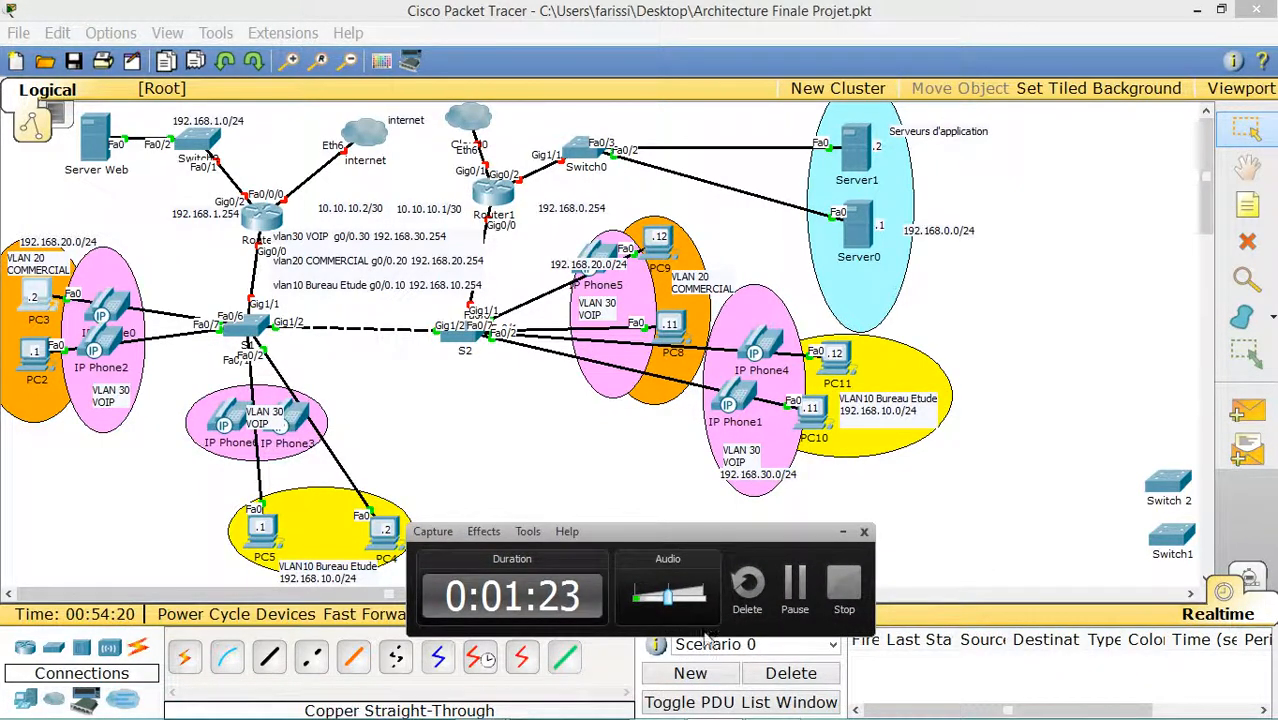
{"action": "left_click", "coordinate": [843, 533]}
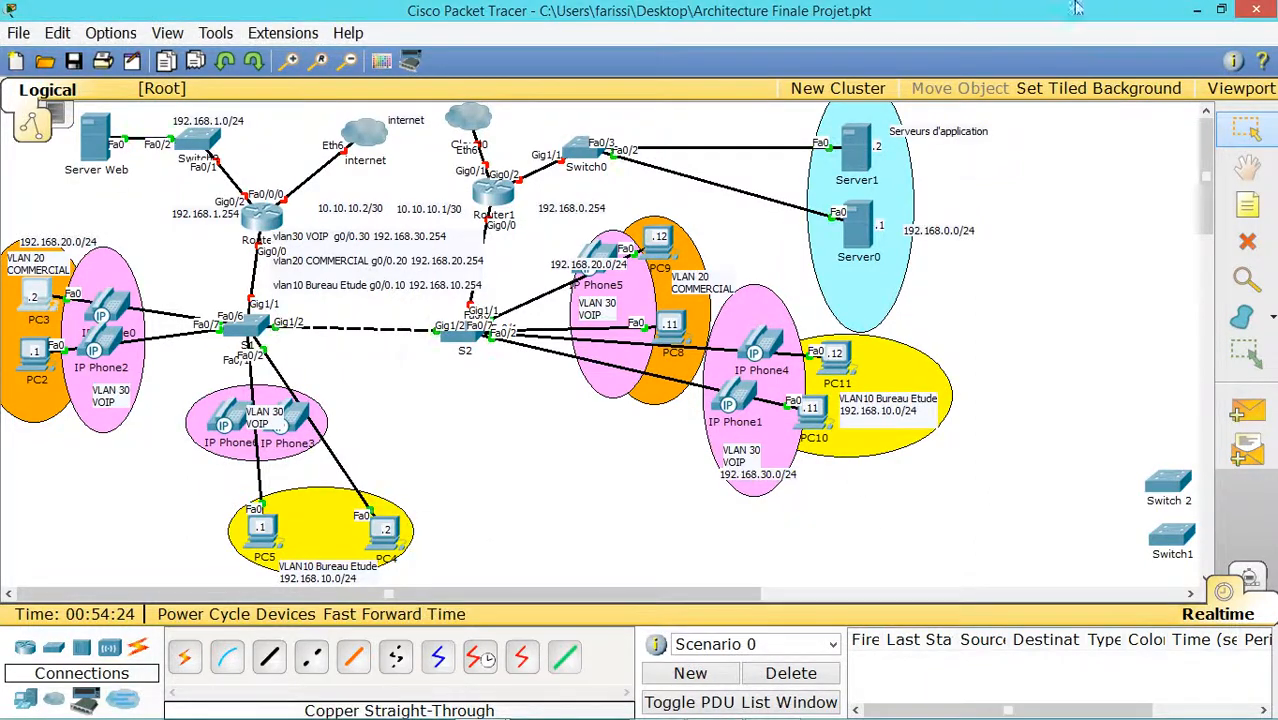
- Launch Pointofix from the desktop, return to the Packet Tracer topology and start annotation mode over it
{"action": "left_click", "coordinate": [1196, 11]}
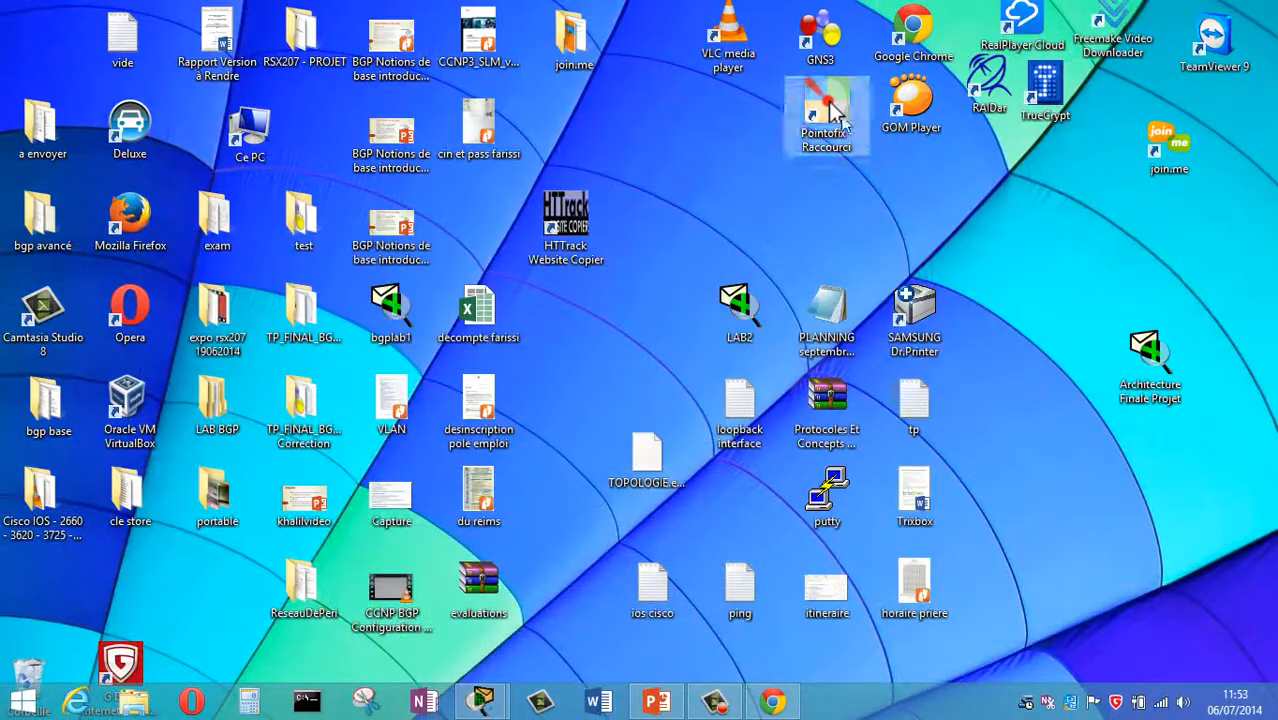
{"action": "double_click", "coordinate": [835, 113]}
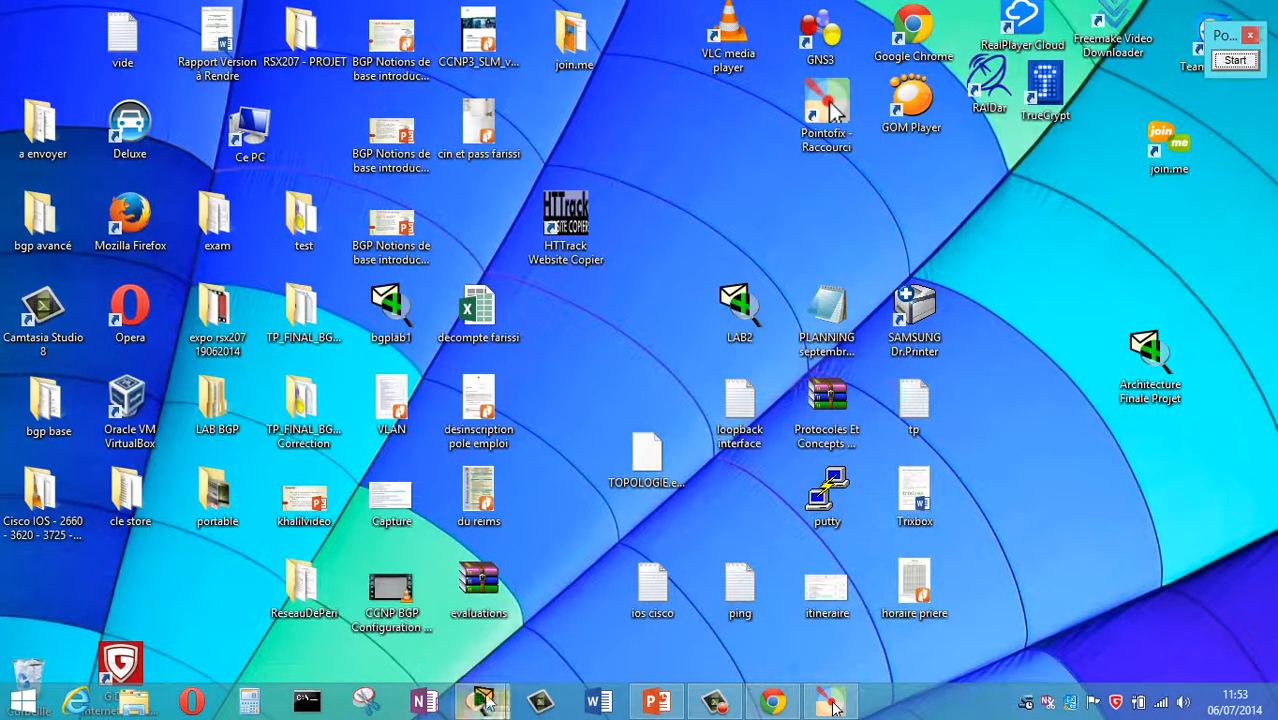
{"action": "mouse_move", "coordinate": [487, 705]}
{"action": "left_click", "coordinate": [380, 600]}
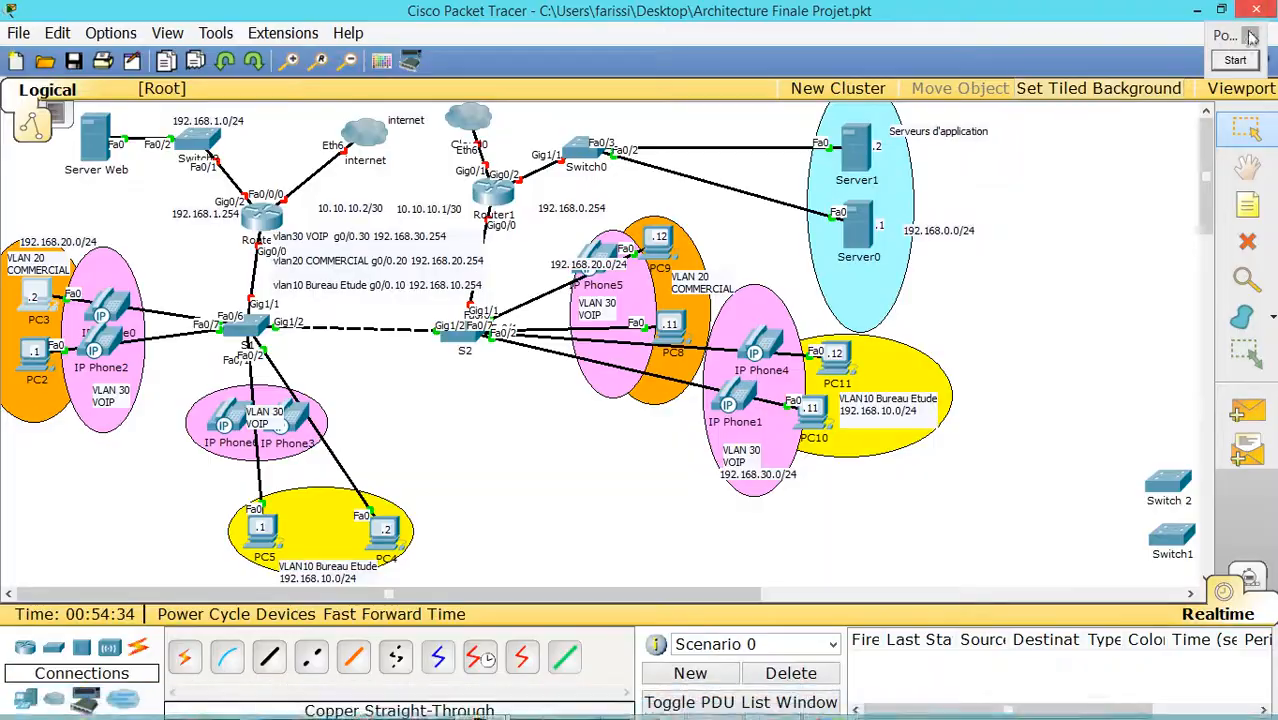
{"action": "left_click", "coordinate": [1226, 64]}
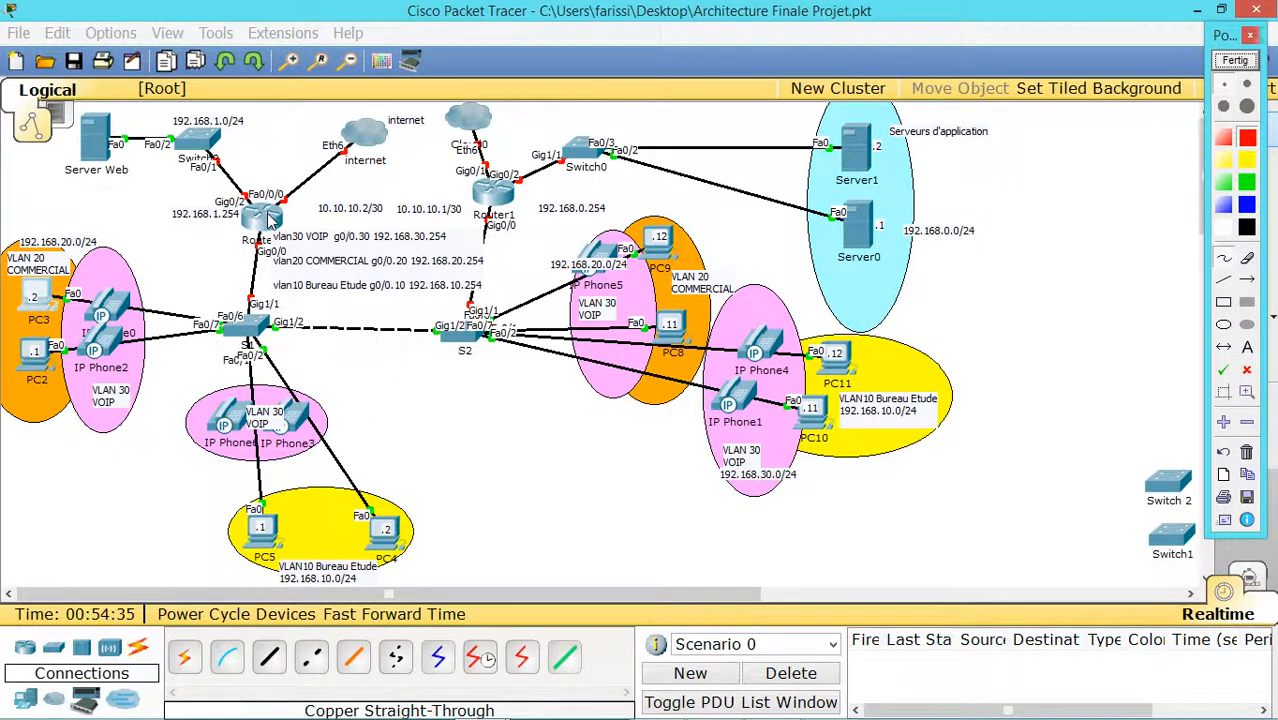
- Sketch a red switch box with arrows inside and a red router circle above it, beside the topology
{"action": "left_click_drag", "start_coordinate": [998, 295], "coordinate": [1005, 358]}
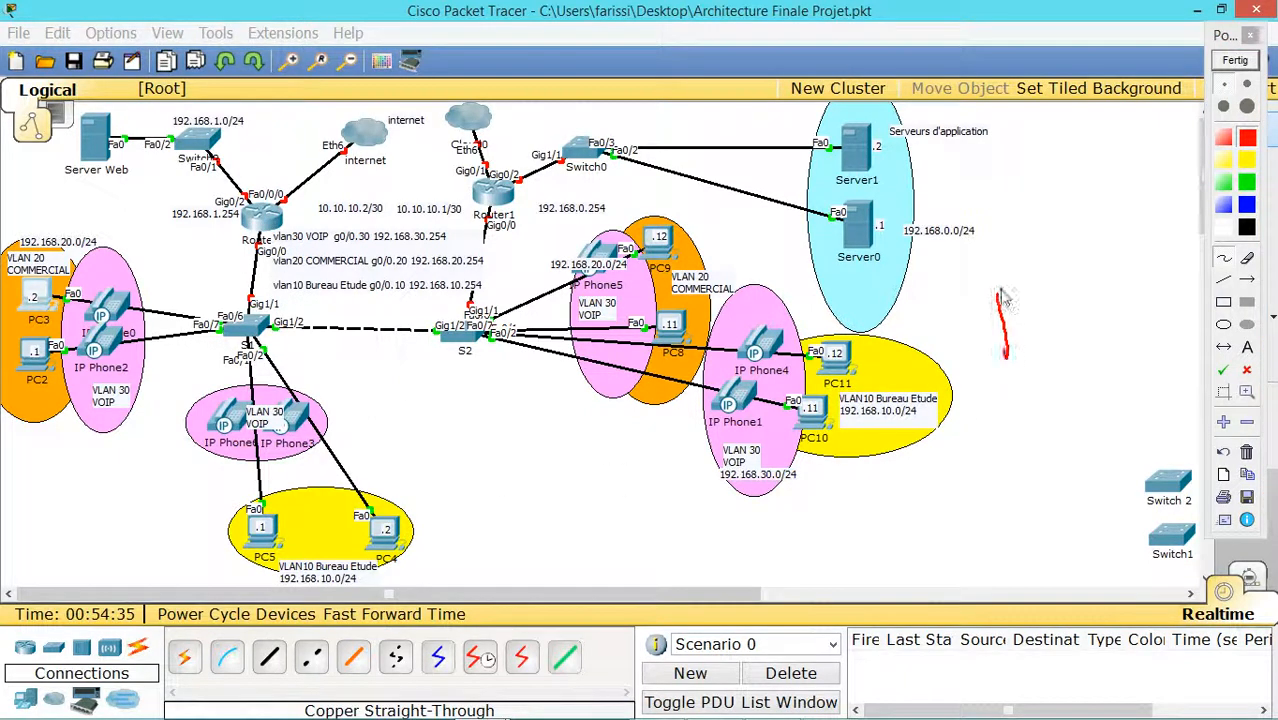
{"action": "mouse_move", "coordinate": [1040, 283]}
{"action": "left_mouse_down"}
{"action": "mouse_move", "coordinate": [1082, 275]}
{"action": "mouse_move", "coordinate": [1115, 357]}
{"action": "mouse_move", "coordinate": [1005, 358]}
{"action": "left_mouse_up"}
{"action": "mouse_move", "coordinate": [1034, 312]}
{"action": "left_mouse_down"}
{"action": "mouse_move", "coordinate": [1090, 302]}
{"action": "mouse_move", "coordinate": [1034, 318]}
{"action": "mouse_move", "coordinate": [1104, 332]}
{"action": "mouse_move", "coordinate": [1092, 348]}
{"action": "mouse_move", "coordinate": [1056, 344]}
{"action": "mouse_move", "coordinate": [1066, 352]}
{"action": "left_mouse_up"}
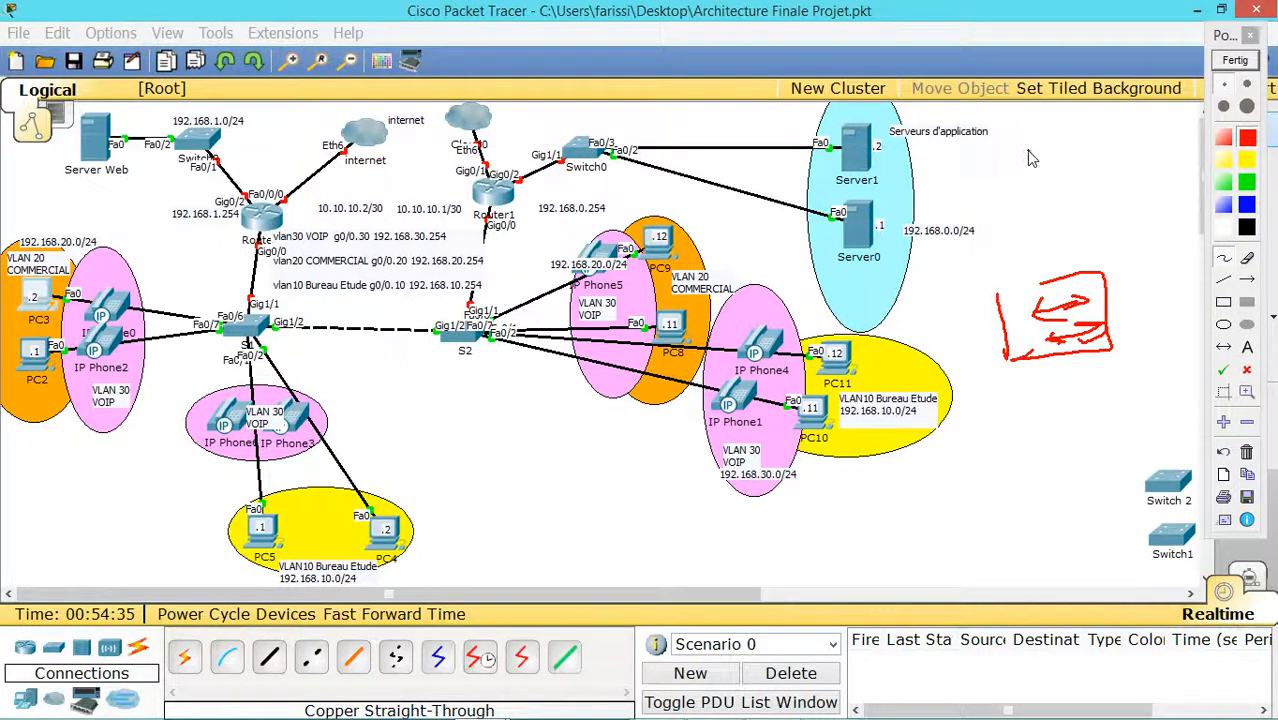
{"action": "mouse_move", "coordinate": [1027, 149]}
{"action": "left_mouse_down"}
{"action": "mouse_move", "coordinate": [1070, 160]}
{"action": "mouse_move", "coordinate": [1032, 168]}
{"action": "left_mouse_up"}
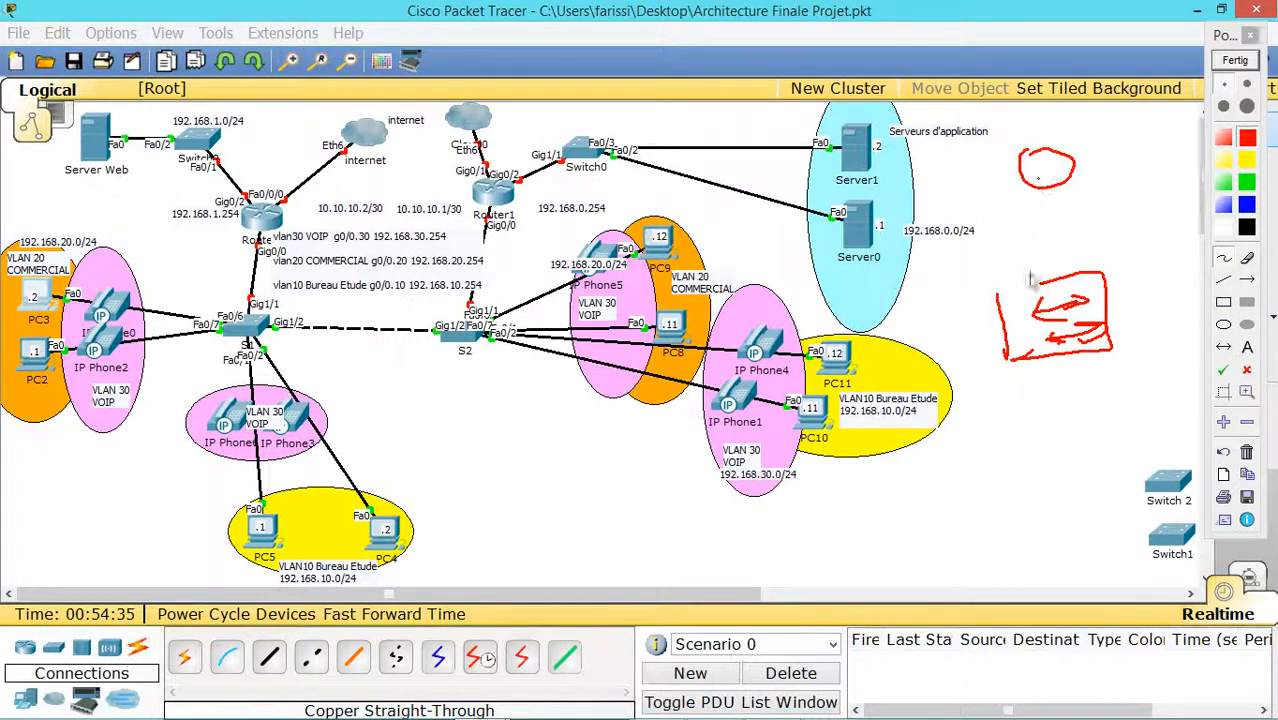
- Sketch a second red switch box with a double link to the first, and a red line leaving each box
{"action": "left_click_drag", "start_coordinate": [1020, 292], "coordinate": [980, 228]}
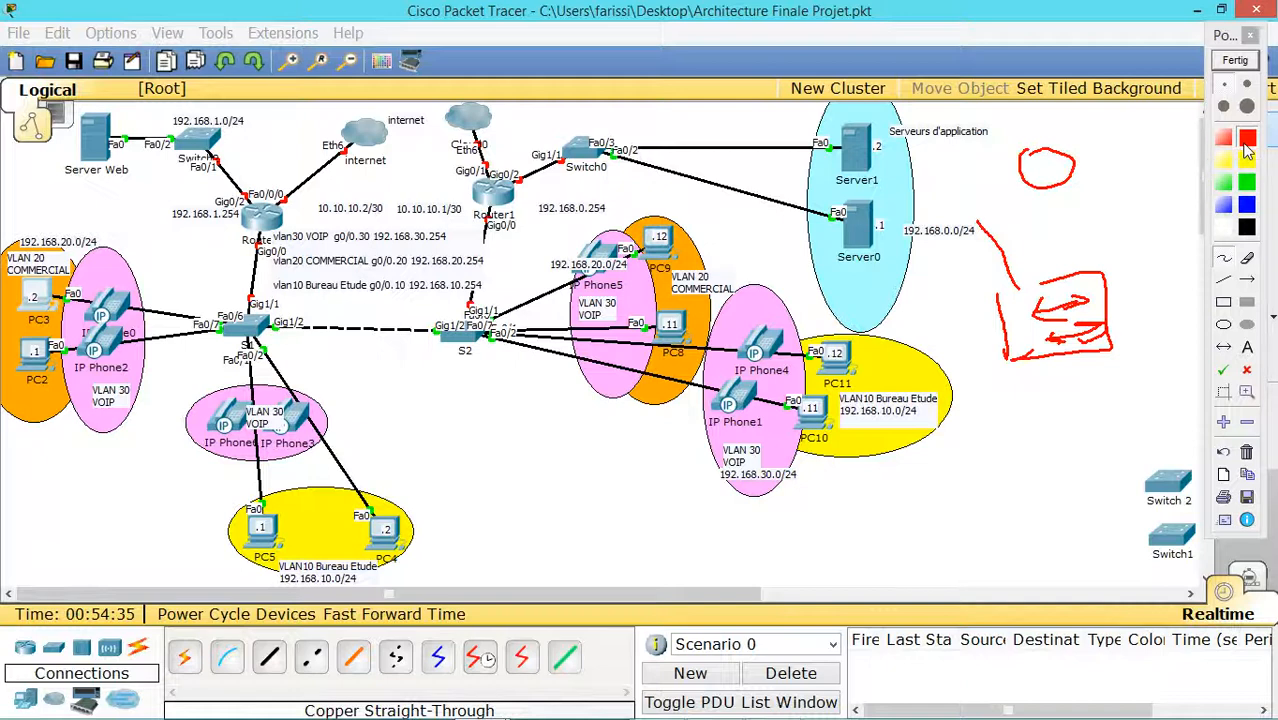
{"action": "left_click_drag", "start_coordinate": [1142, 268], "coordinate": [1147, 352]}
{"action": "mouse_move", "coordinate": [1145, 268]}
{"action": "left_mouse_down"}
{"action": "mouse_move", "coordinate": [1192, 270]}
{"action": "mouse_move", "coordinate": [1200, 322]}
{"action": "mouse_move", "coordinate": [1145, 348]}
{"action": "mouse_move", "coordinate": [1116, 396]}
{"action": "left_mouse_up"}
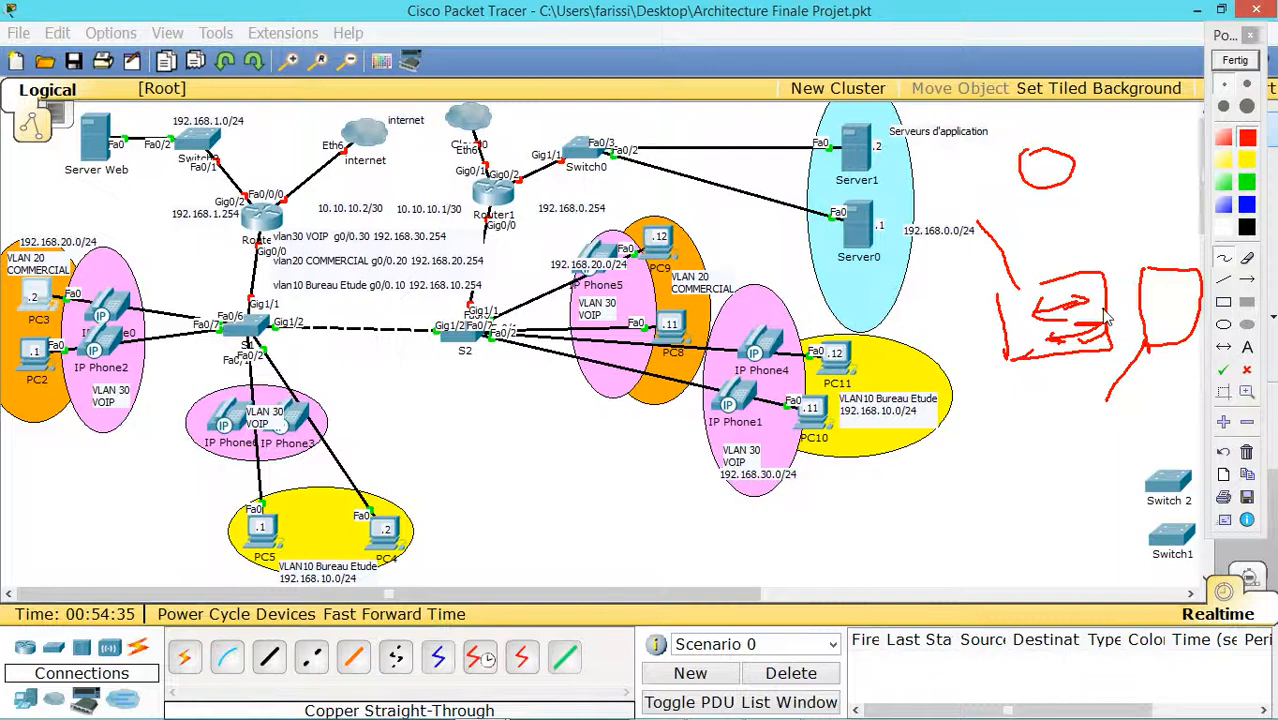
{"action": "mouse_move", "coordinate": [1106, 318]}
{"action": "left_mouse_down"}
{"action": "mouse_move", "coordinate": [1142, 306]}
{"action": "mouse_move", "coordinate": [1096, 311]}
{"action": "left_mouse_up"}
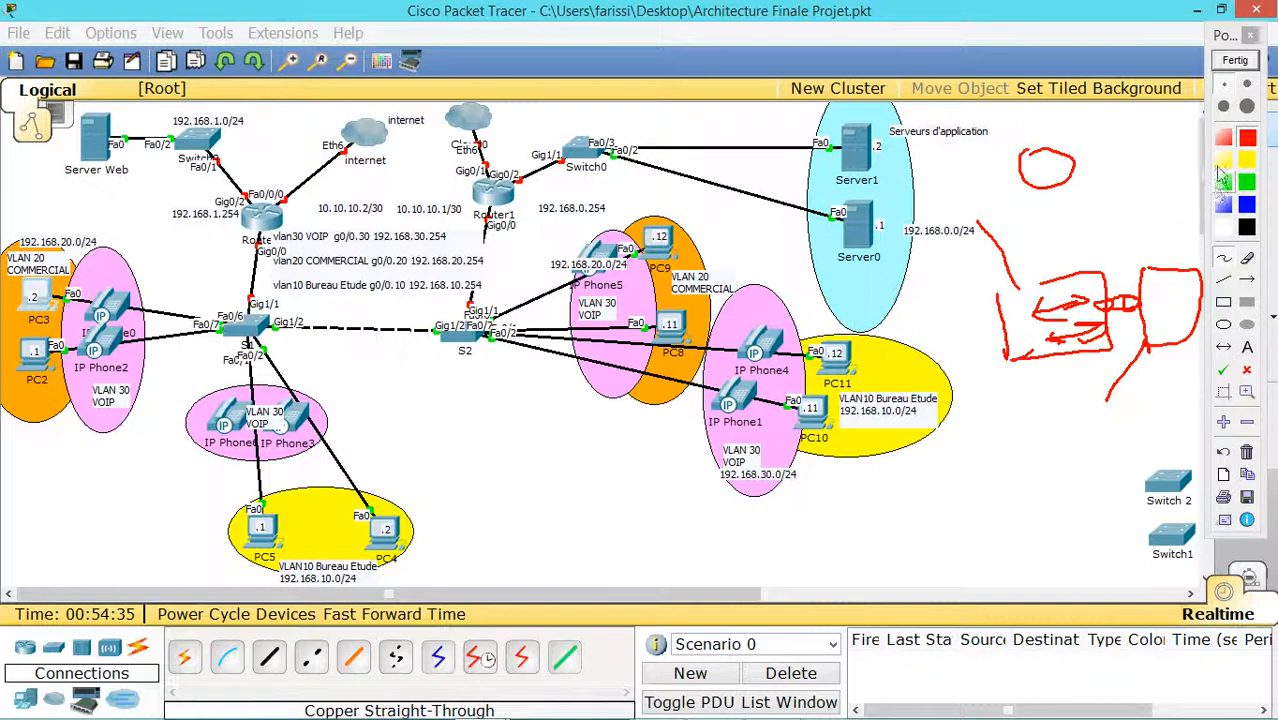
- Draw one yellow, one green and one blue connection line leaving the first sketched switch
{"action": "left_click", "coordinate": [1246, 162]}
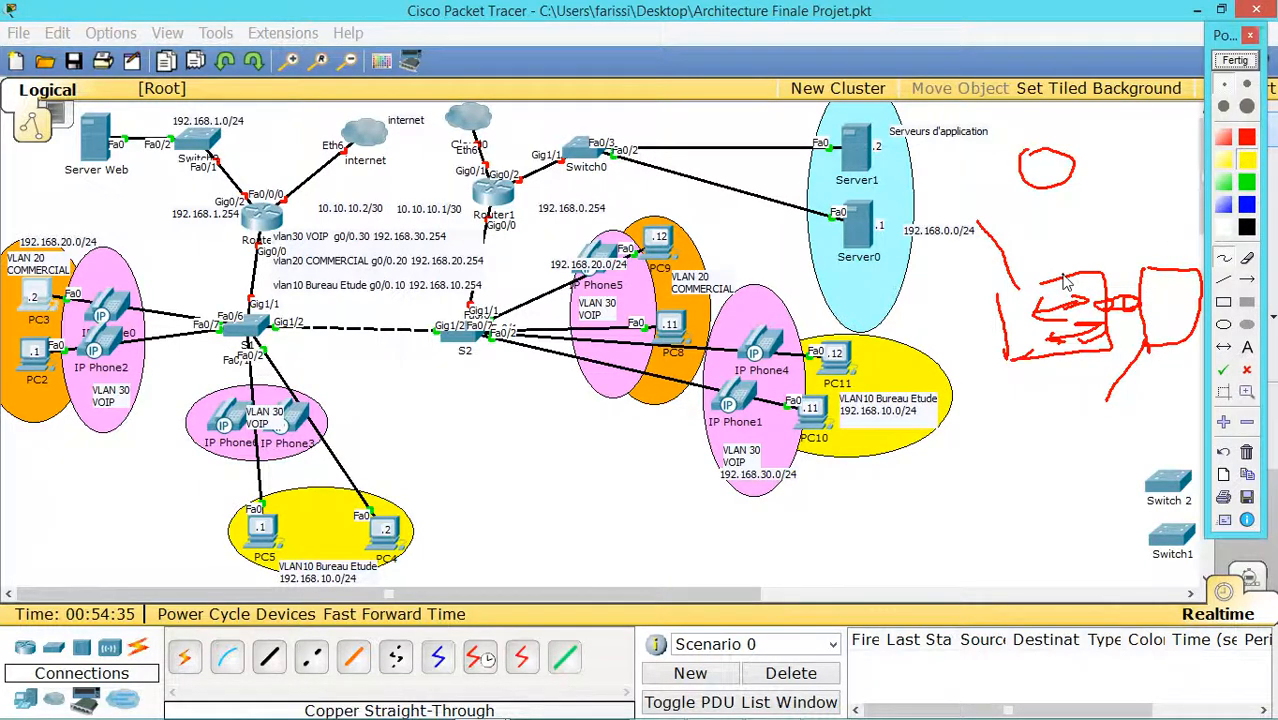
{"action": "left_click_drag", "start_coordinate": [1063, 273], "coordinate": [1016, 214]}
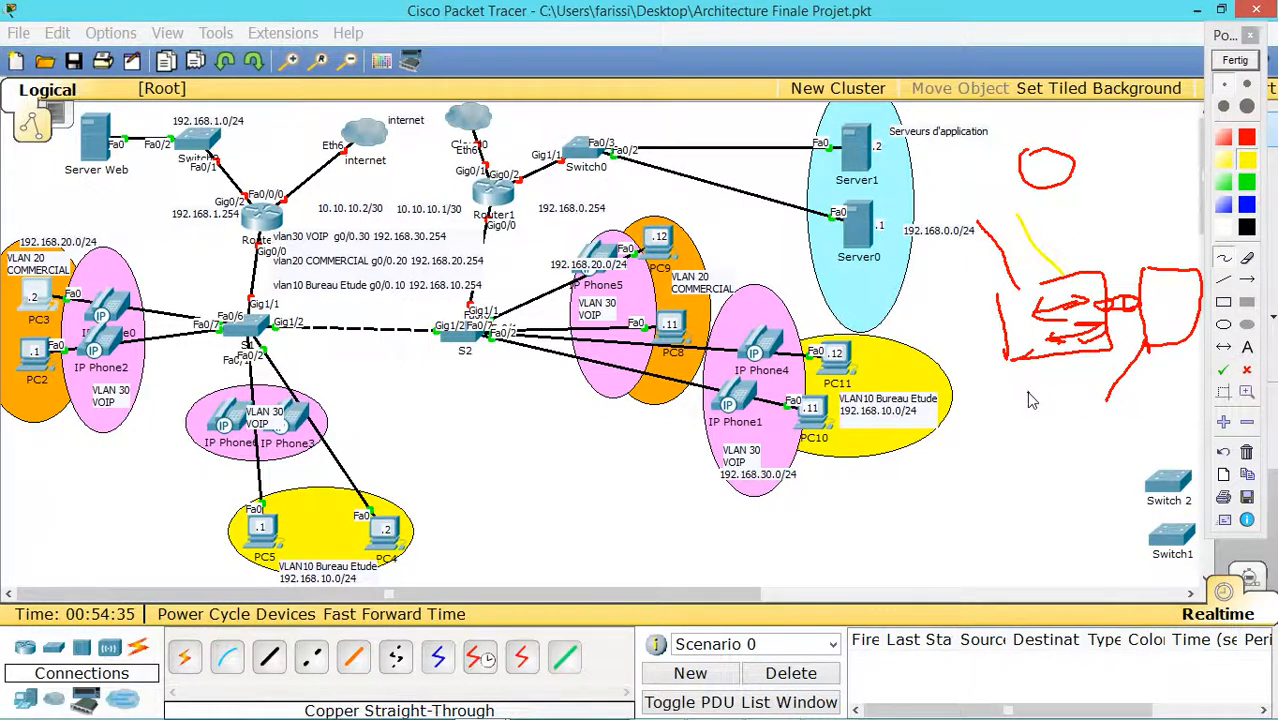
{"action": "left_click", "coordinate": [1246, 184]}
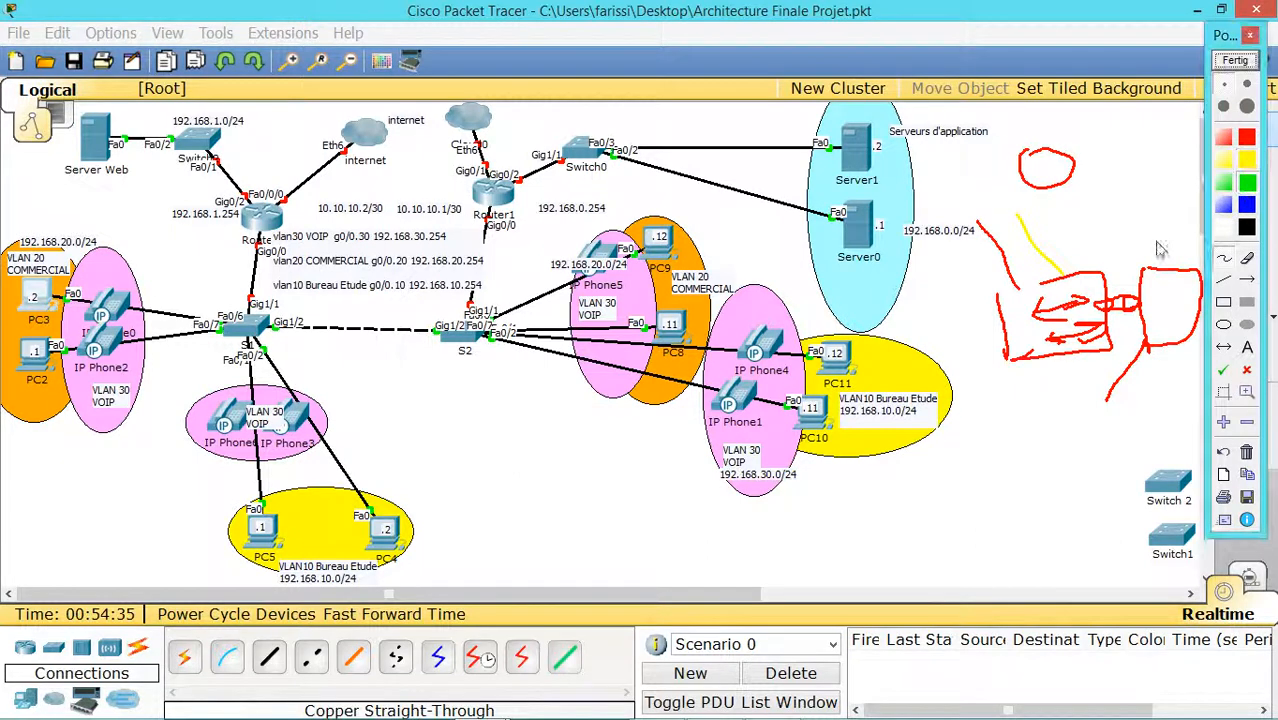
{"action": "left_click_drag", "start_coordinate": [1088, 268], "coordinate": [1066, 211]}
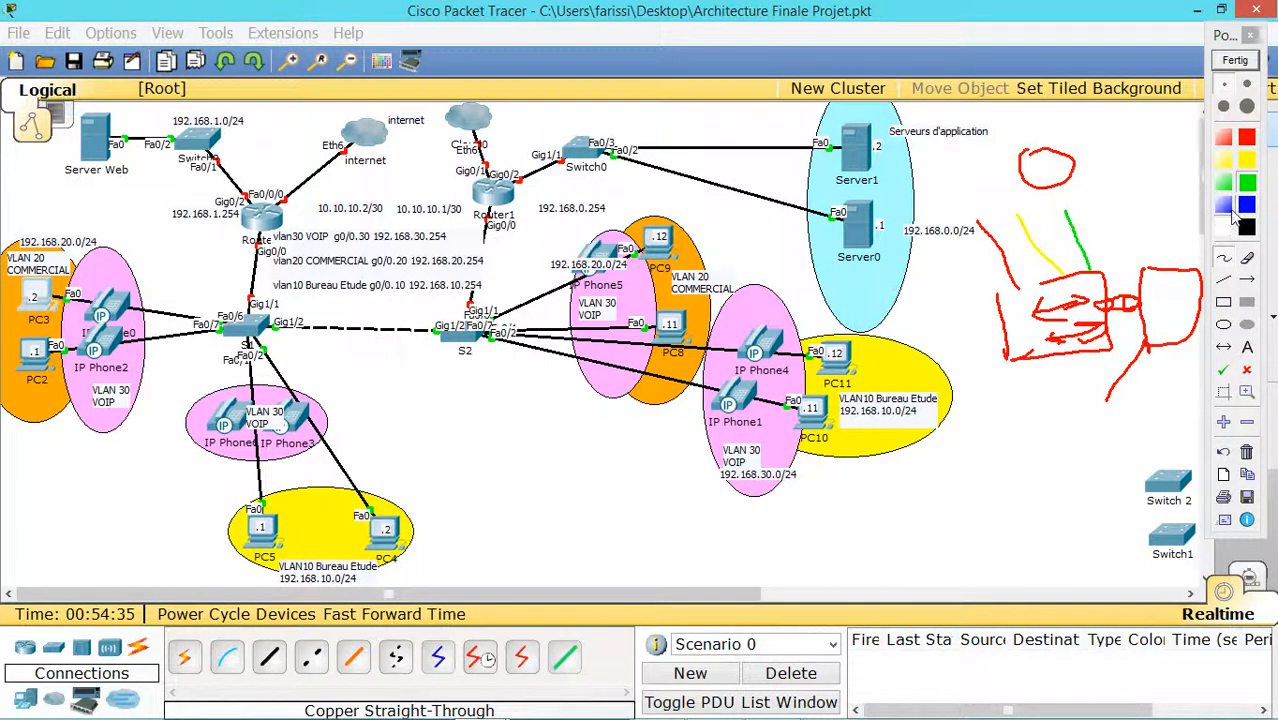
{"action": "left_click", "coordinate": [1246, 207]}
{"action": "left_click_drag", "start_coordinate": [998, 318], "coordinate": [934, 328]}
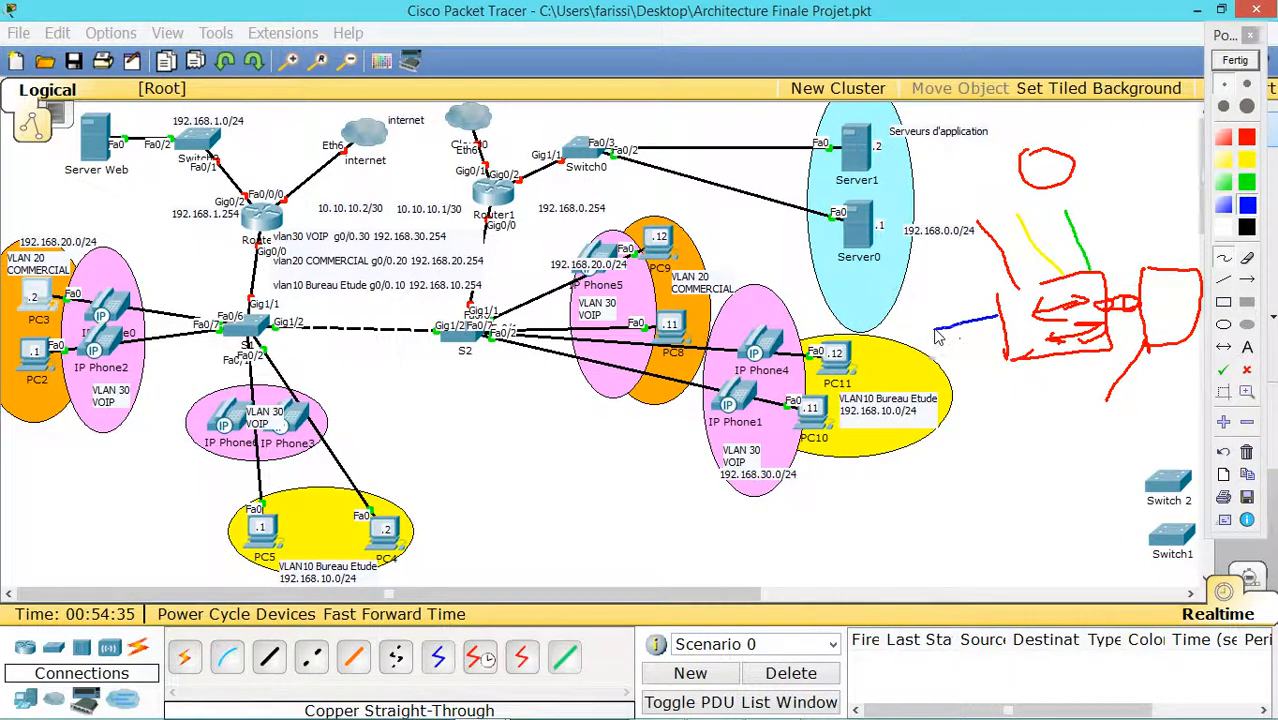
- Draw blue, green and yellow connection lines leaving the second sketched switch, and mark the router circle
{"action": "left_click_drag", "start_coordinate": [1166, 345], "coordinate": [1130, 396]}
{"action": "left_click", "coordinate": [1244, 183]}
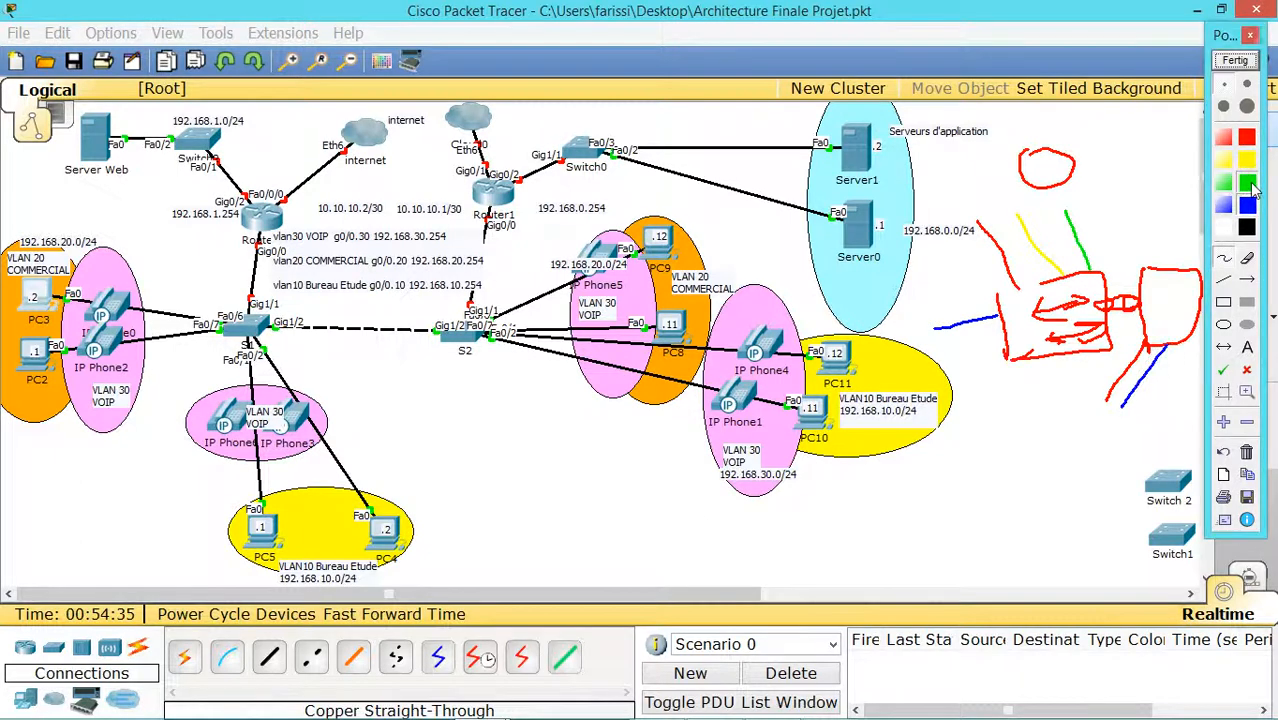
{"action": "left_click_drag", "start_coordinate": [1175, 342], "coordinate": [1157, 418]}
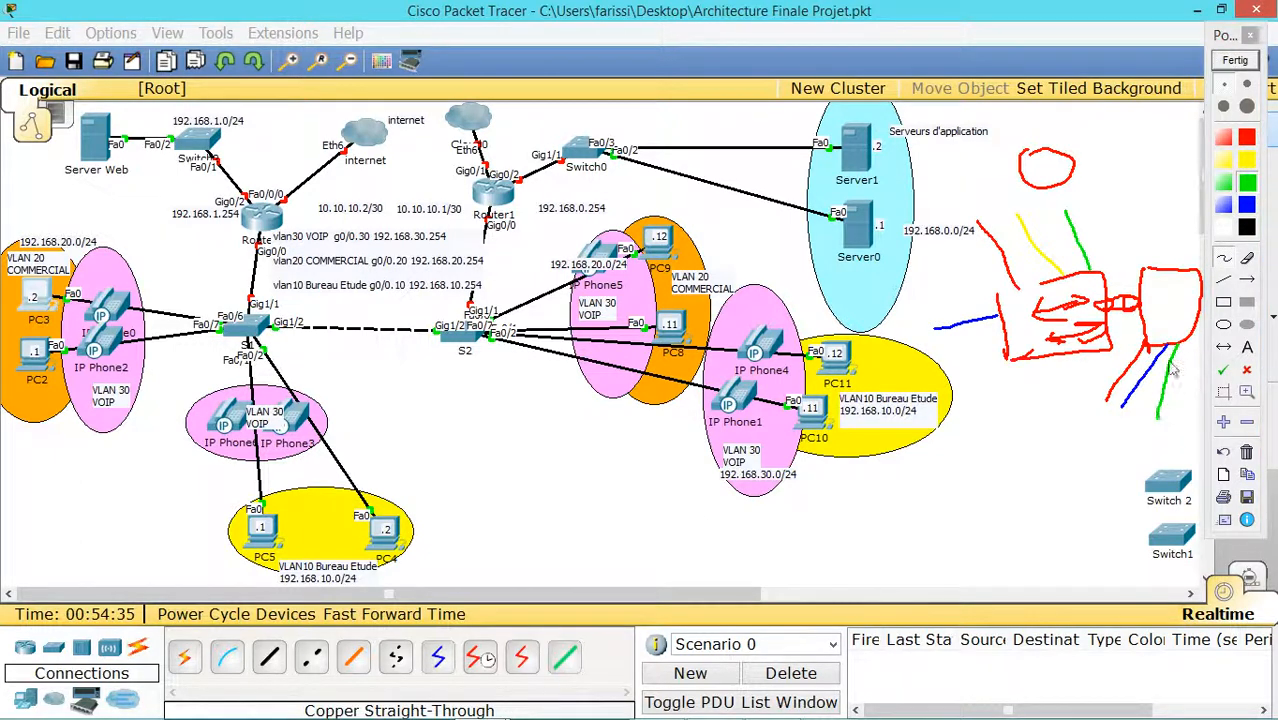
{"action": "left_click_drag", "start_coordinate": [1159, 267], "coordinate": [1167, 195]}
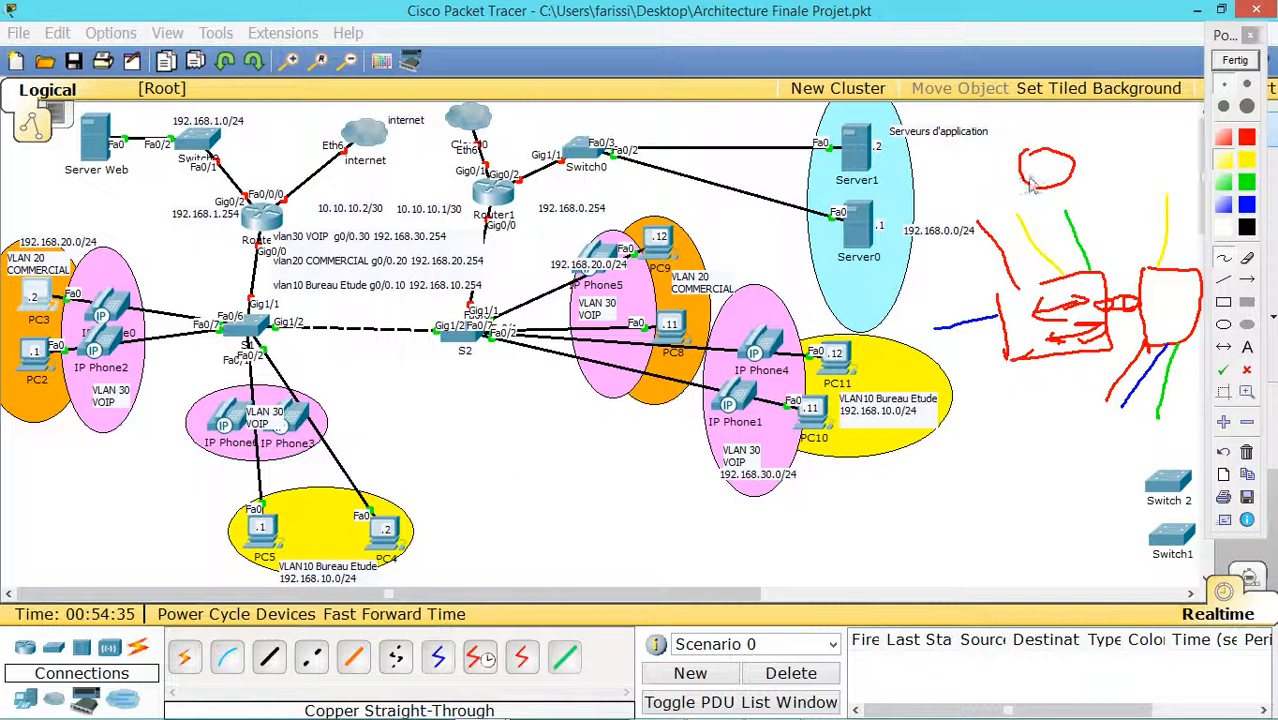
{"action": "mouse_move", "coordinate": [1055, 163]}
{"action": "left_mouse_down"}
{"action": "mouse_move", "coordinate": [1032, 194]}
{"action": "mouse_move", "coordinate": [1020, 166]}
{"action": "mouse_move", "coordinate": [1052, 176]}
{"action": "left_mouse_up"}
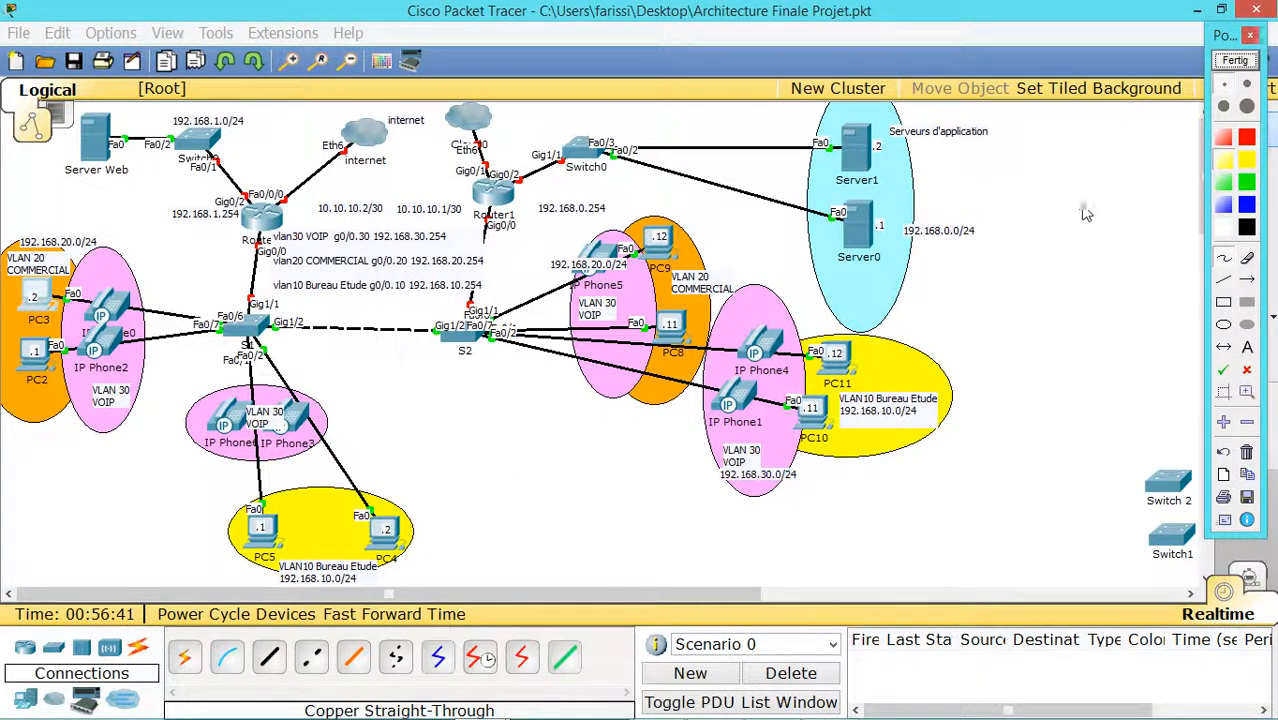
- Sketch a yellow router circle with a cross, a long red line down from it, and a red "g" beside the line
{"action": "mouse_move", "coordinate": [1104, 192]}
{"action": "left_mouse_down"}
{"action": "mouse_move", "coordinate": [1058, 222]}
{"action": "mouse_move", "coordinate": [1127, 222]}
{"action": "mouse_move", "coordinate": [1100, 193]}
{"action": "mouse_move", "coordinate": [1072, 216]}
{"action": "mouse_move", "coordinate": [1124, 243]}
{"action": "left_mouse_up"}
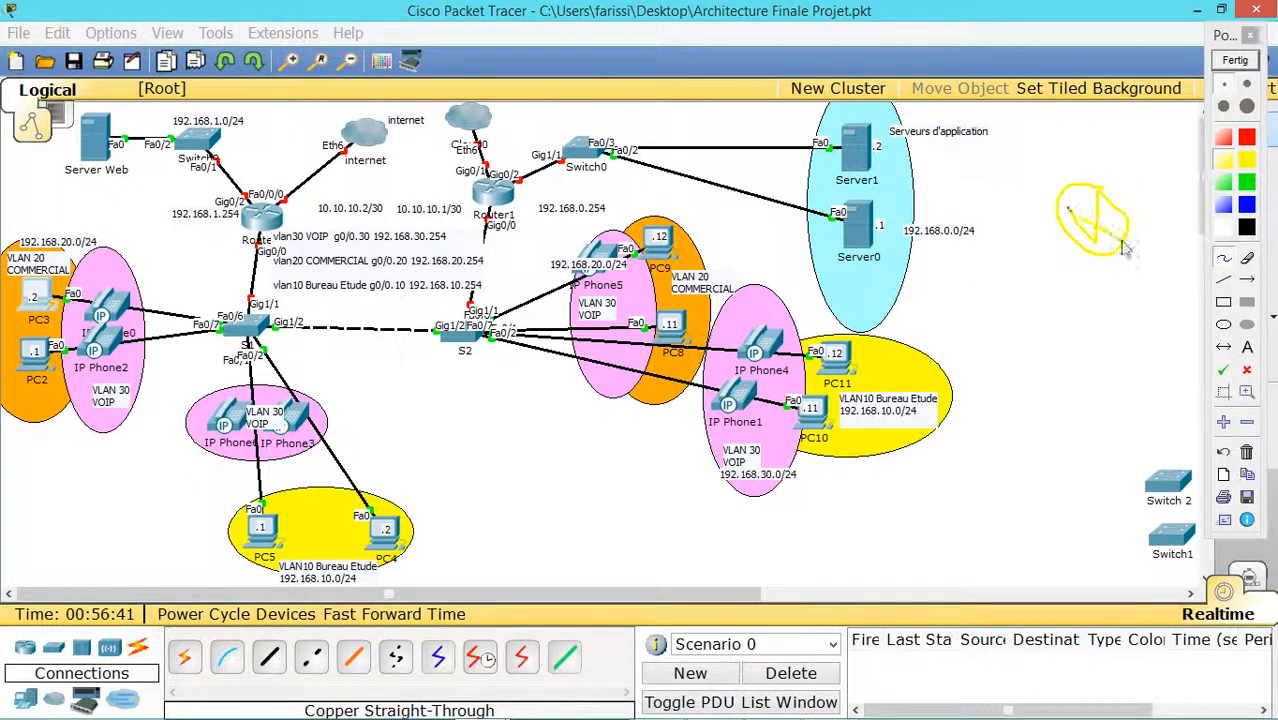
{"action": "left_click", "coordinate": [1224, 138]}
{"action": "mouse_move", "coordinate": [1096, 258]}
{"action": "left_mouse_down"}
{"action": "mouse_move", "coordinate": [1086, 396]}
{"action": "mouse_move", "coordinate": [1072, 420]}
{"action": "left_mouse_up"}
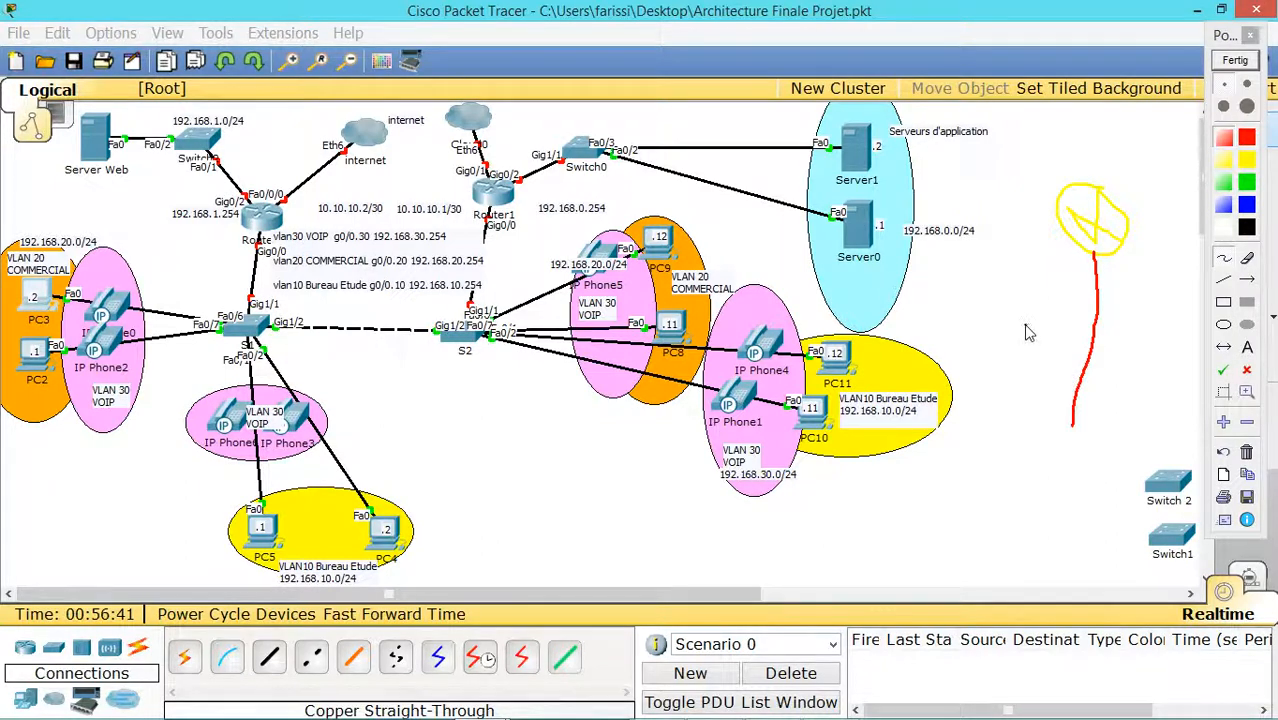
{"action": "mouse_move", "coordinate": [1010, 320]}
{"action": "left_mouse_down"}
{"action": "mouse_move", "coordinate": [1028, 380]}
{"action": "mouse_move", "coordinate": [1030, 344]}
{"action": "left_mouse_up"}
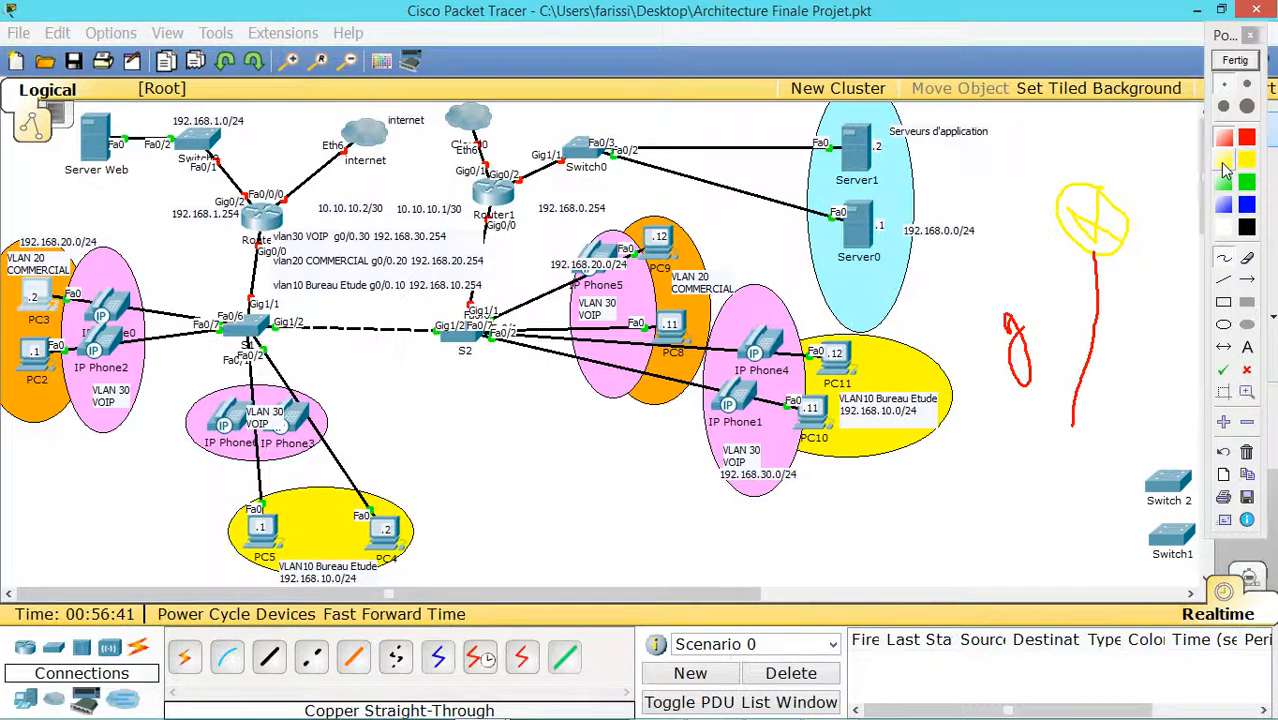
- Trace yellow strokes along the full length of the red line below the sketched router
{"action": "left_click", "coordinate": [1225, 168]}
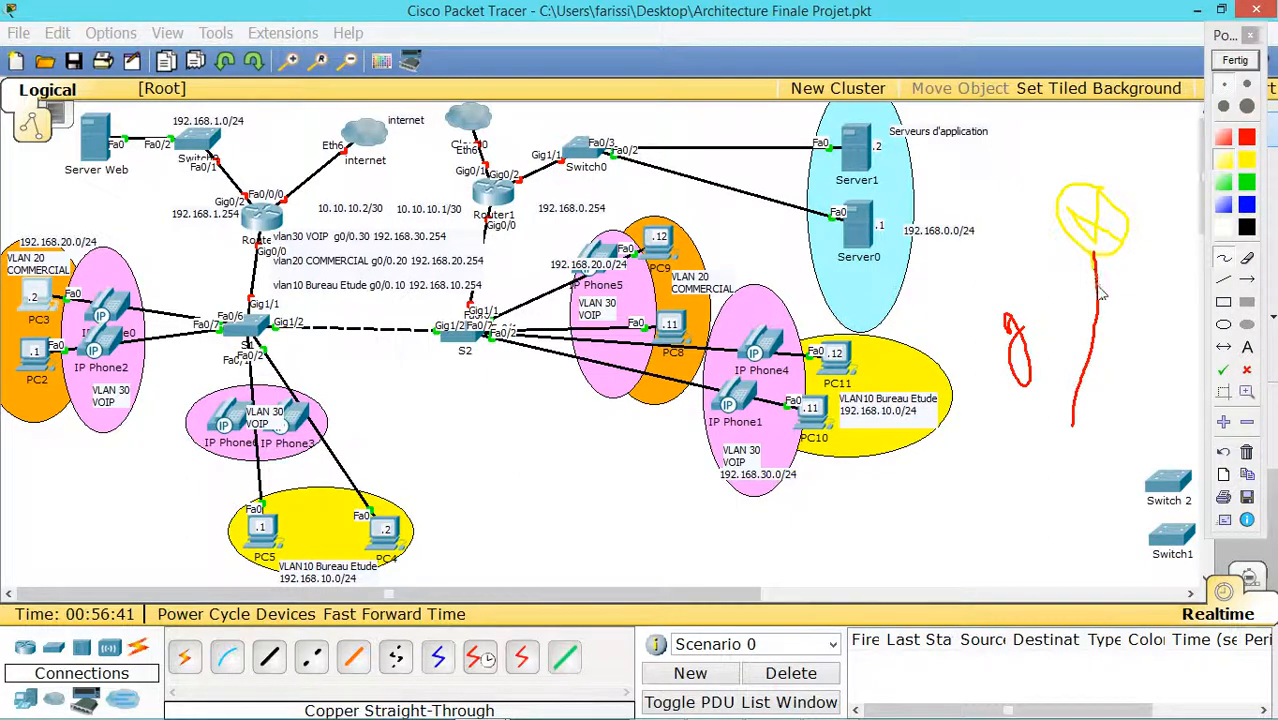
{"action": "left_click_drag", "start_coordinate": [1100, 292], "coordinate": [1071, 421]}
{"action": "left_click", "coordinate": [1224, 176]}
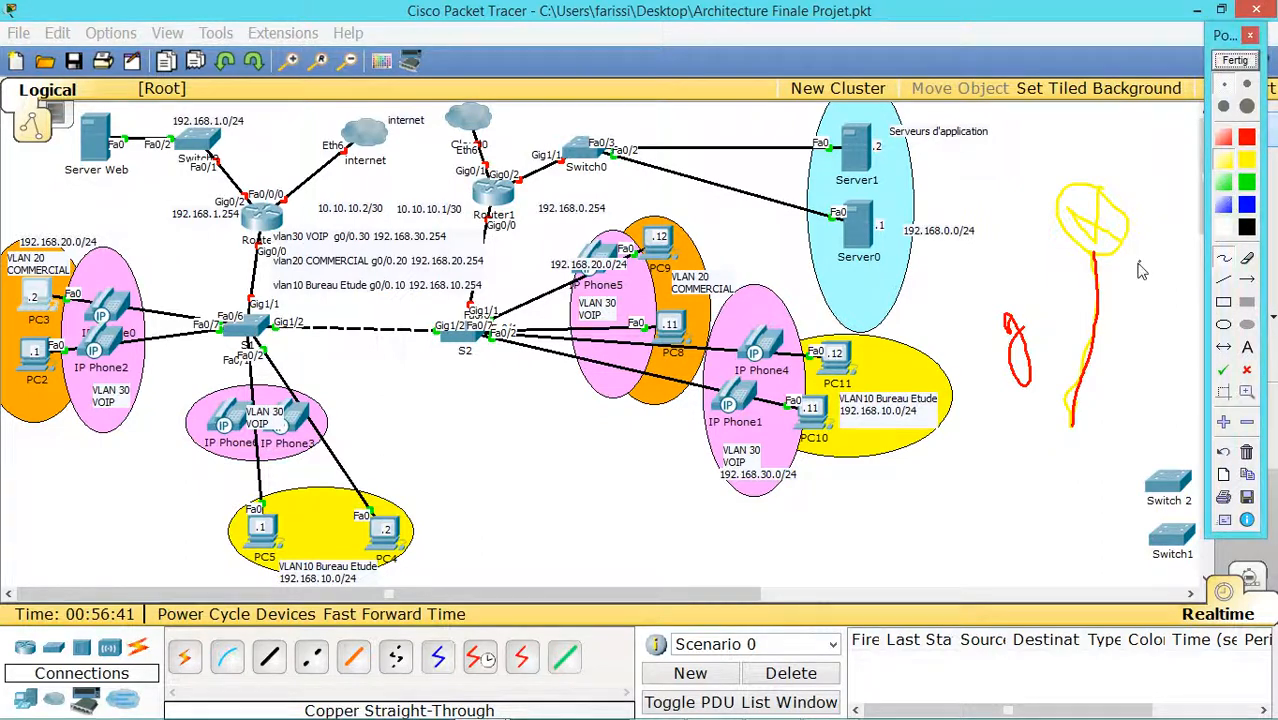
{"action": "mouse_move", "coordinate": [1095, 258]}
{"action": "left_mouse_down"}
{"action": "mouse_move", "coordinate": [1108, 322]}
{"action": "mouse_move", "coordinate": [1071, 428]}
{"action": "left_mouse_up"}
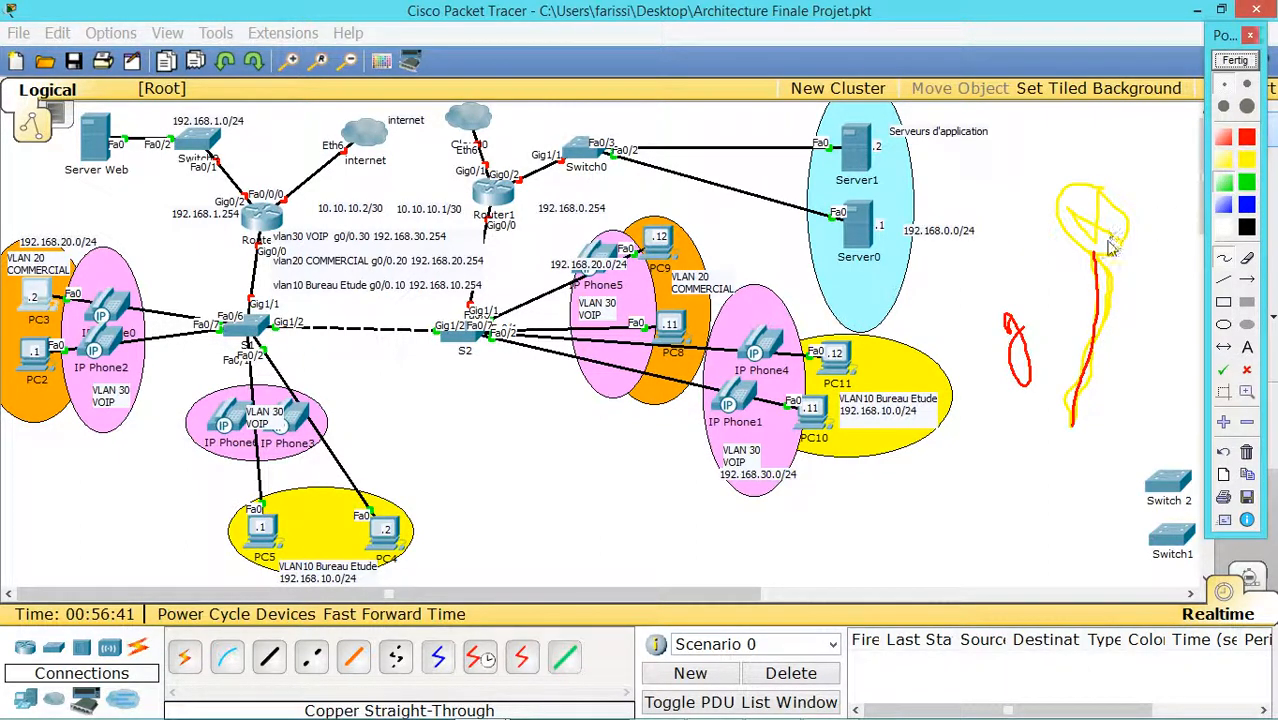
- Trace green and blue strokes along the red line below the sketched router, and close the drawing overlay
{"action": "mouse_move", "coordinate": [1098, 258]}
{"action": "left_mouse_down"}
{"action": "mouse_move", "coordinate": [1102, 306]}
{"action": "mouse_move", "coordinate": [1072, 420]}
{"action": "left_mouse_up"}
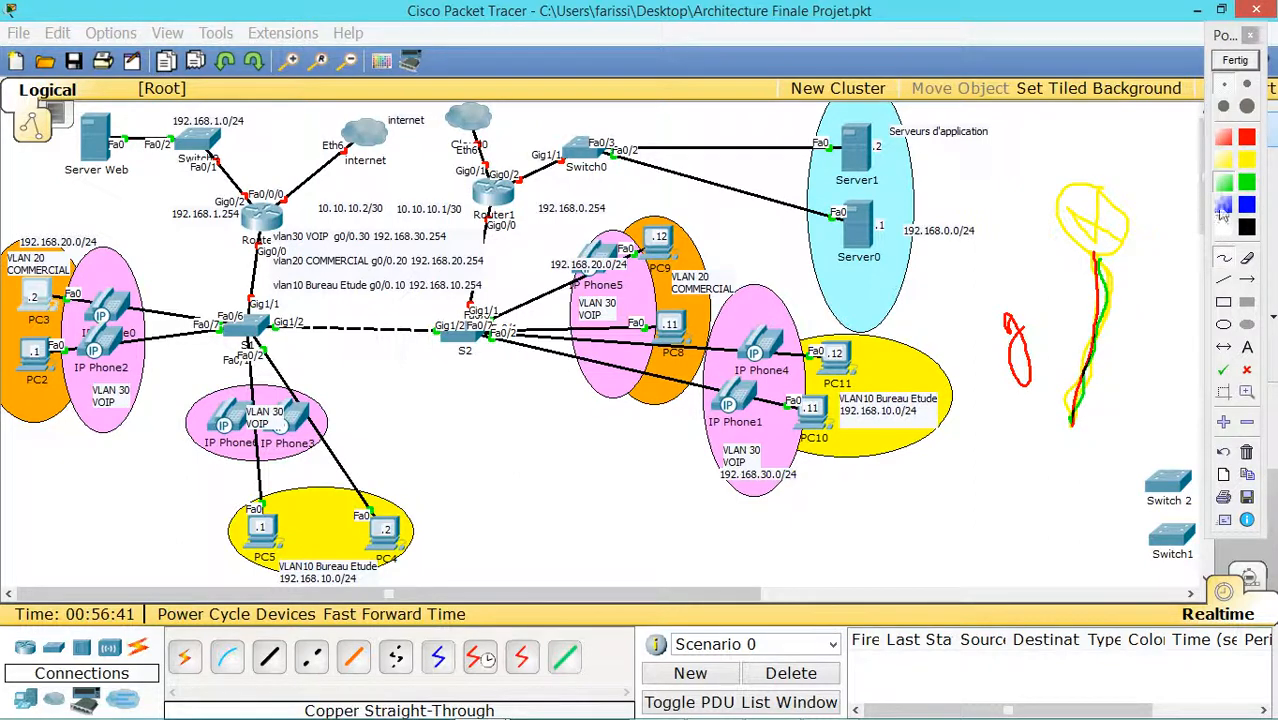
{"action": "left_click", "coordinate": [1222, 207]}
{"action": "mouse_move", "coordinate": [1103, 268]}
{"action": "left_mouse_down"}
{"action": "mouse_move", "coordinate": [1110, 312]}
{"action": "mouse_move", "coordinate": [1072, 420]}
{"action": "left_mouse_up"}
{"action": "left_click", "coordinate": [1220, 201]}
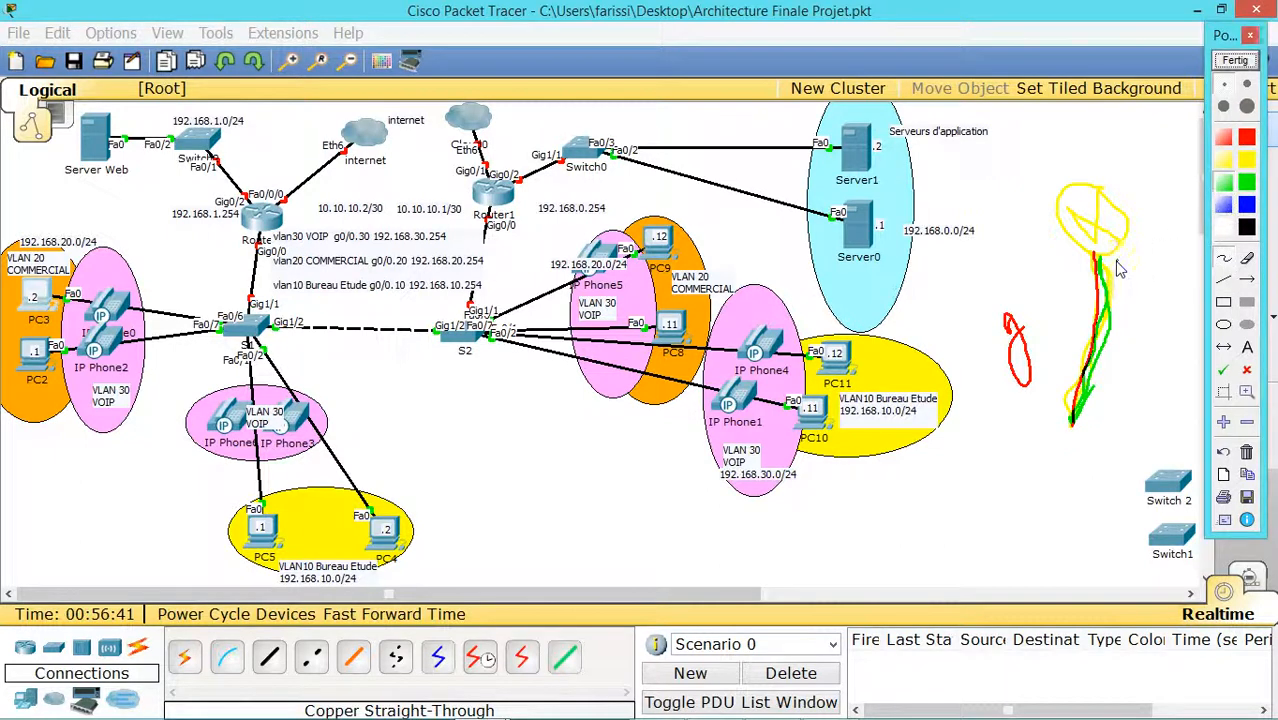
{"action": "mouse_move", "coordinate": [1104, 266]}
{"action": "left_mouse_down"}
{"action": "mouse_move", "coordinate": [1108, 335]}
{"action": "mouse_move", "coordinate": [1080, 422]}
{"action": "left_mouse_up"}
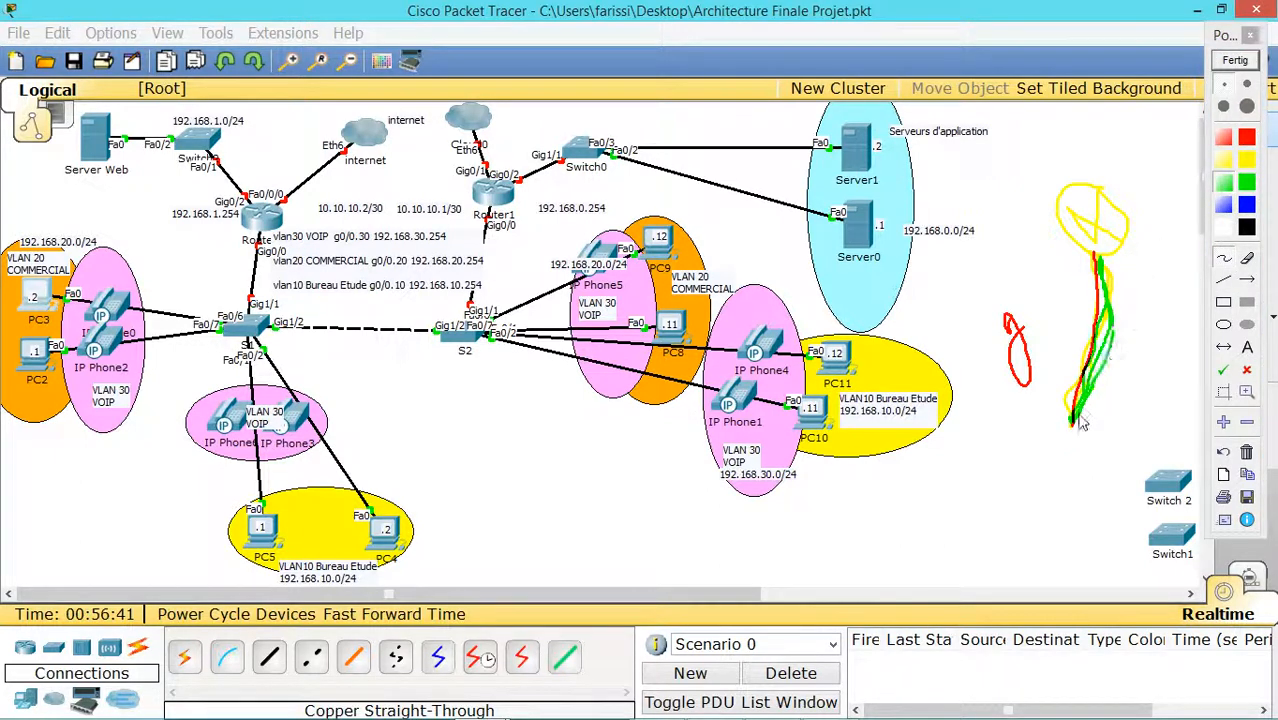
{"action": "left_click", "coordinate": [1223, 205]}
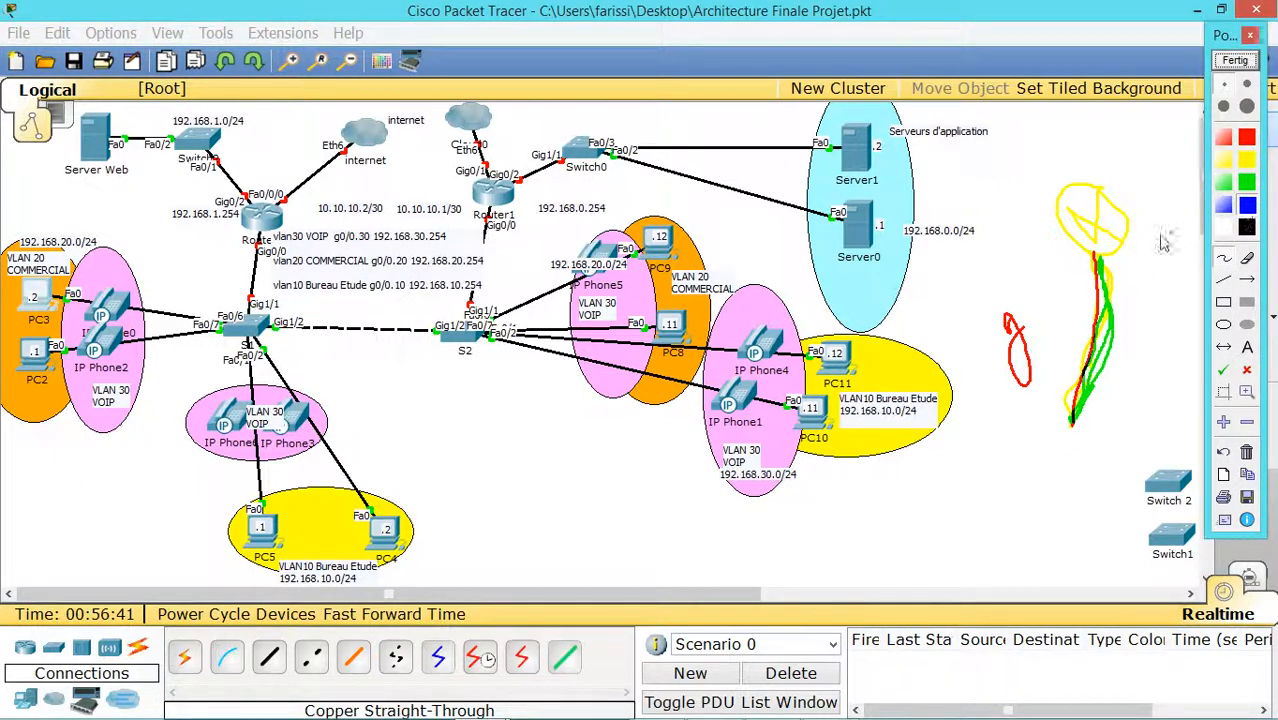
{"action": "left_click_drag", "start_coordinate": [1099, 260], "coordinate": [1070, 428]}
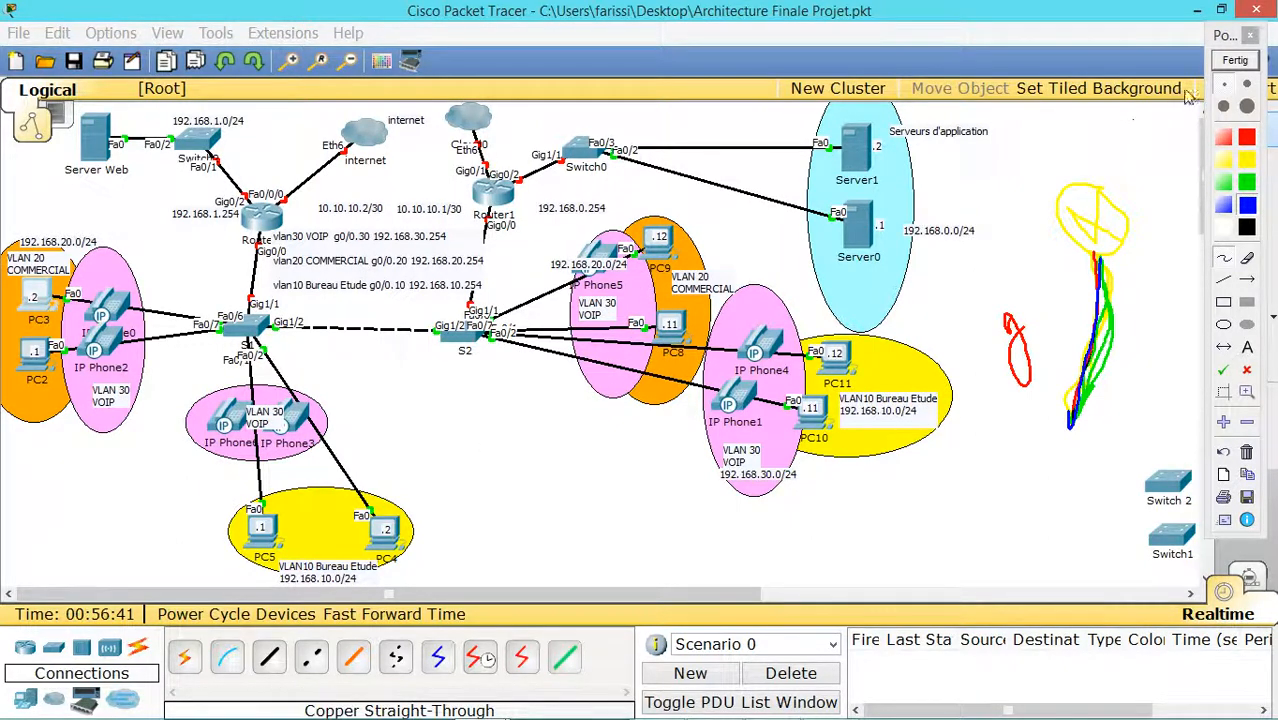
{"action": "left_click", "coordinate": [1235, 60]}
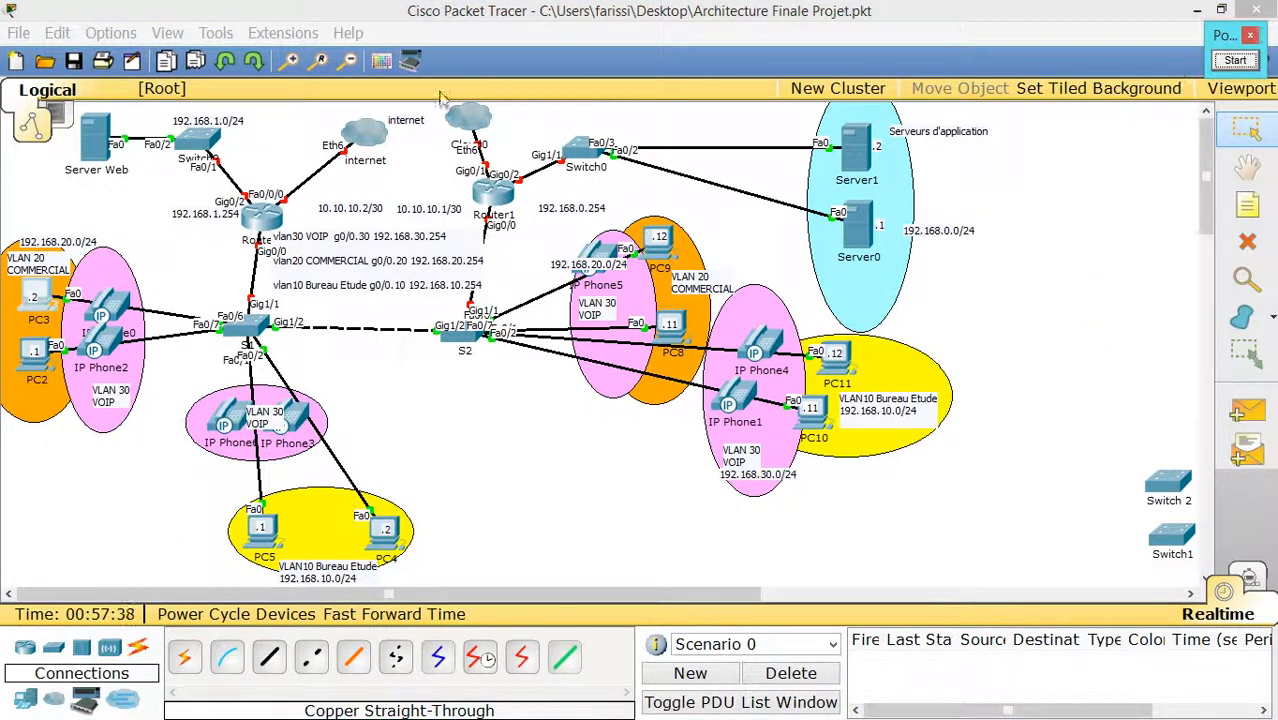
- Open Router0's command line, answer no to the configuration dialog, and move the window clear of the router's labels
{"action": "left_click", "coordinate": [258, 229]}
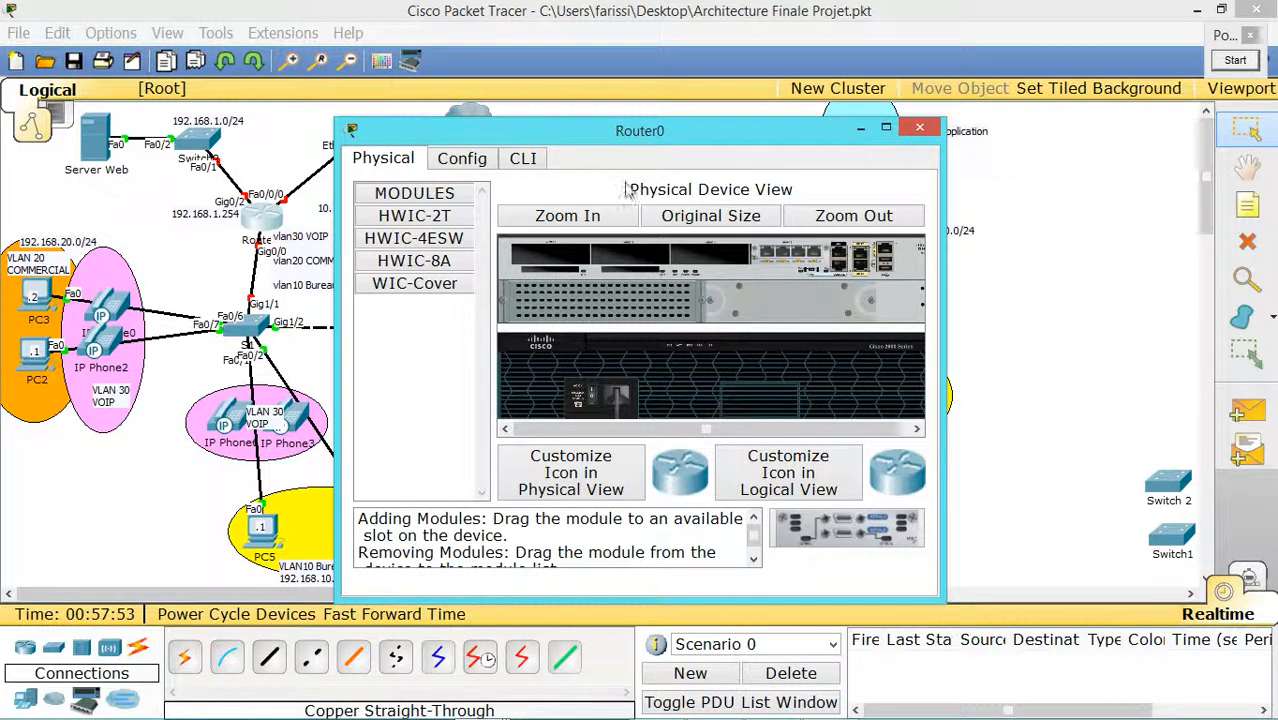
{"action": "left_click", "coordinate": [519, 160]}
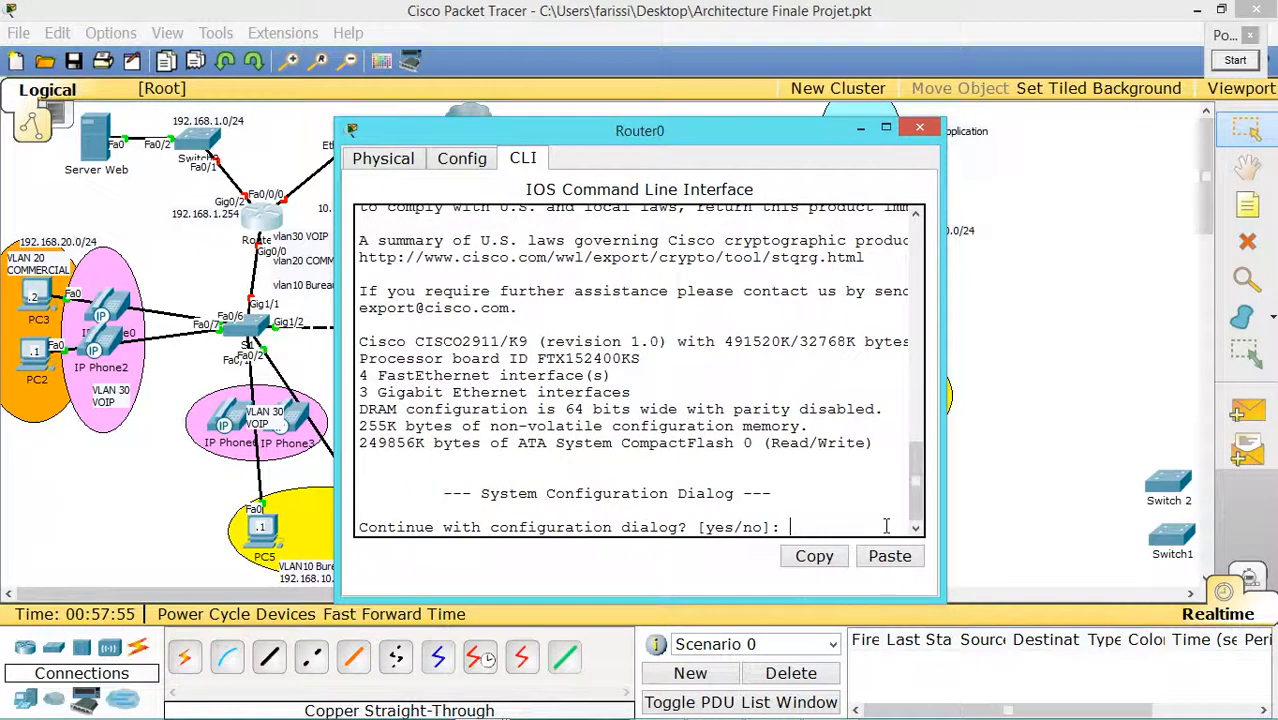
{"action": "type", "text": "no"}
{"action": "key", "text": "Return"}
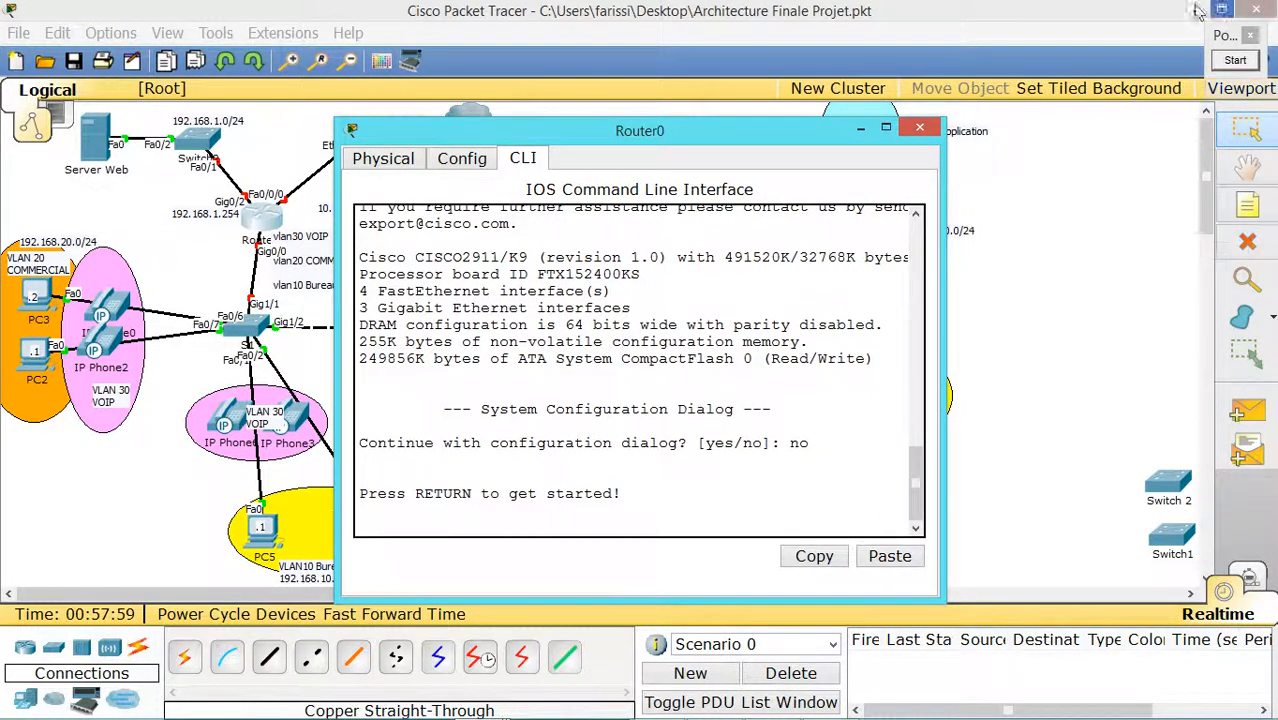
{"action": "left_click_drag", "start_coordinate": [738, 130], "coordinate": [995, 16]}
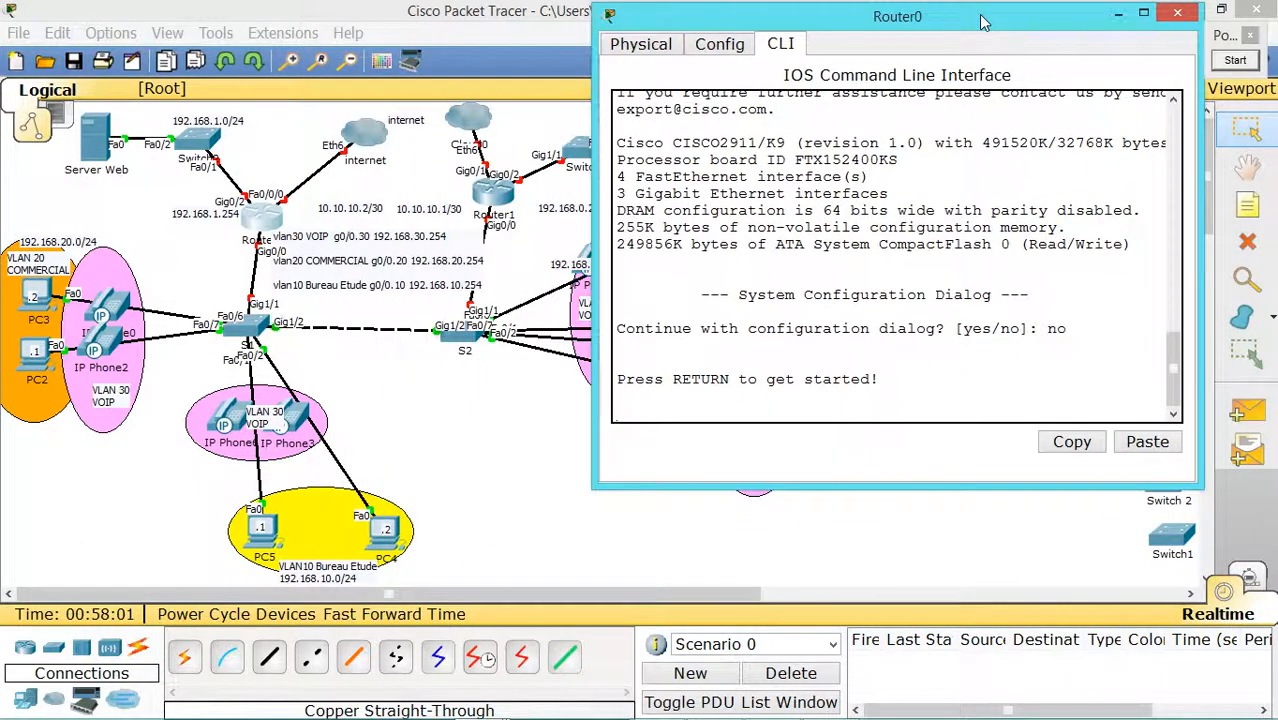
- Enter privileged mode on Router0 with en and global configuration mode with conf t
{"action": "key", "text": "Return"}
{"action": "key", "text": "Return"}
{"action": "key", "text": "Return"}
{"action": "key", "text": "Return"}
{"action": "type", "text": "en"}
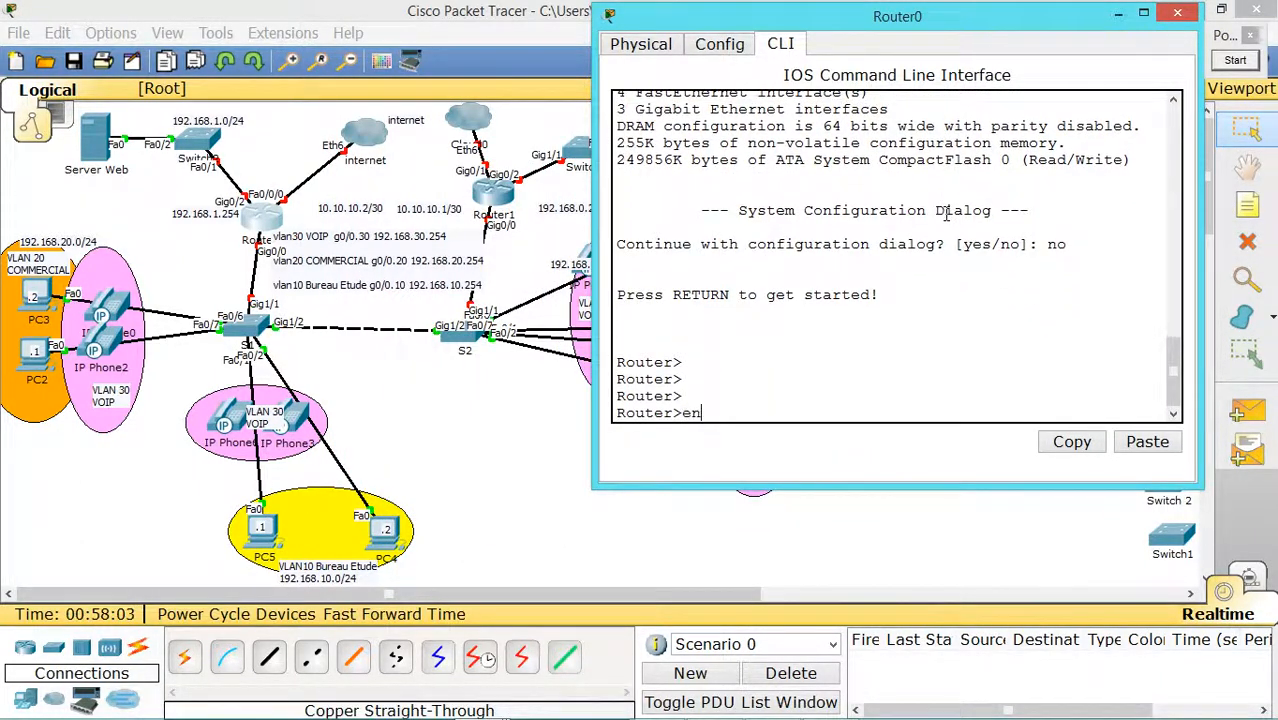
{"action": "key", "text": "Return"}
{"action": "type", "text": "con"}
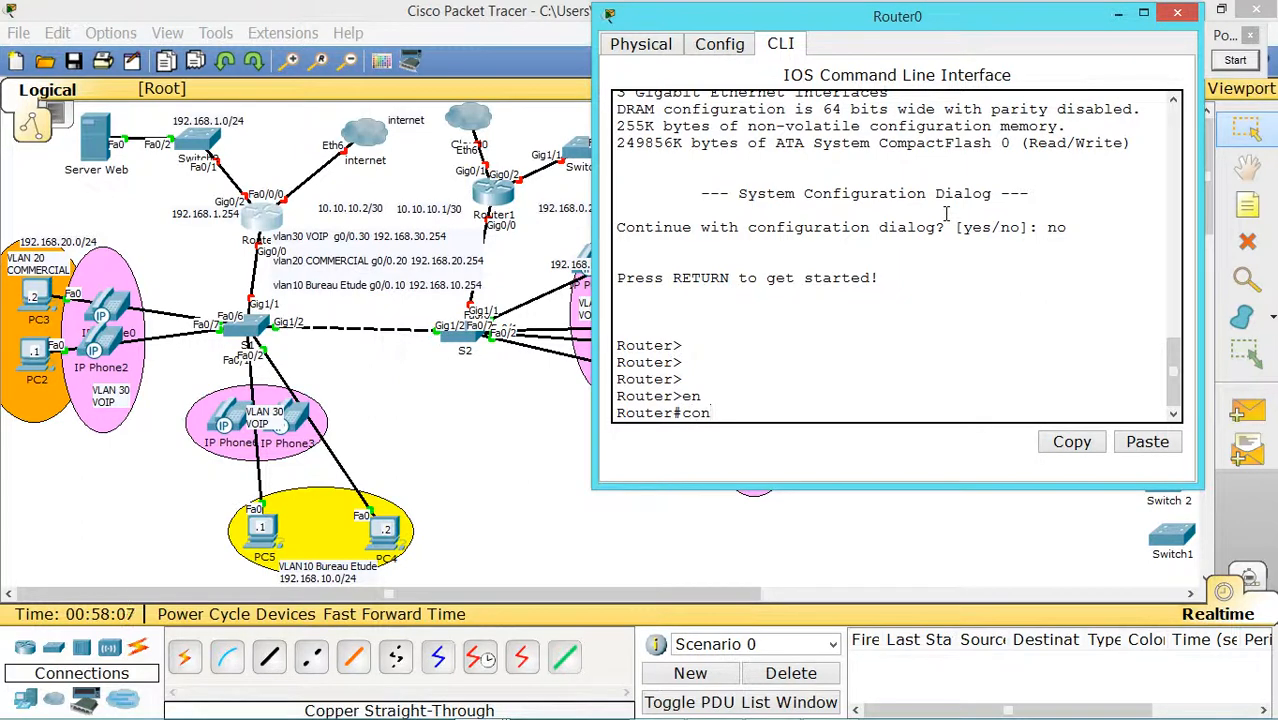
{"action": "type", "text": "f t"}
{"action": "key", "text": "Return"}
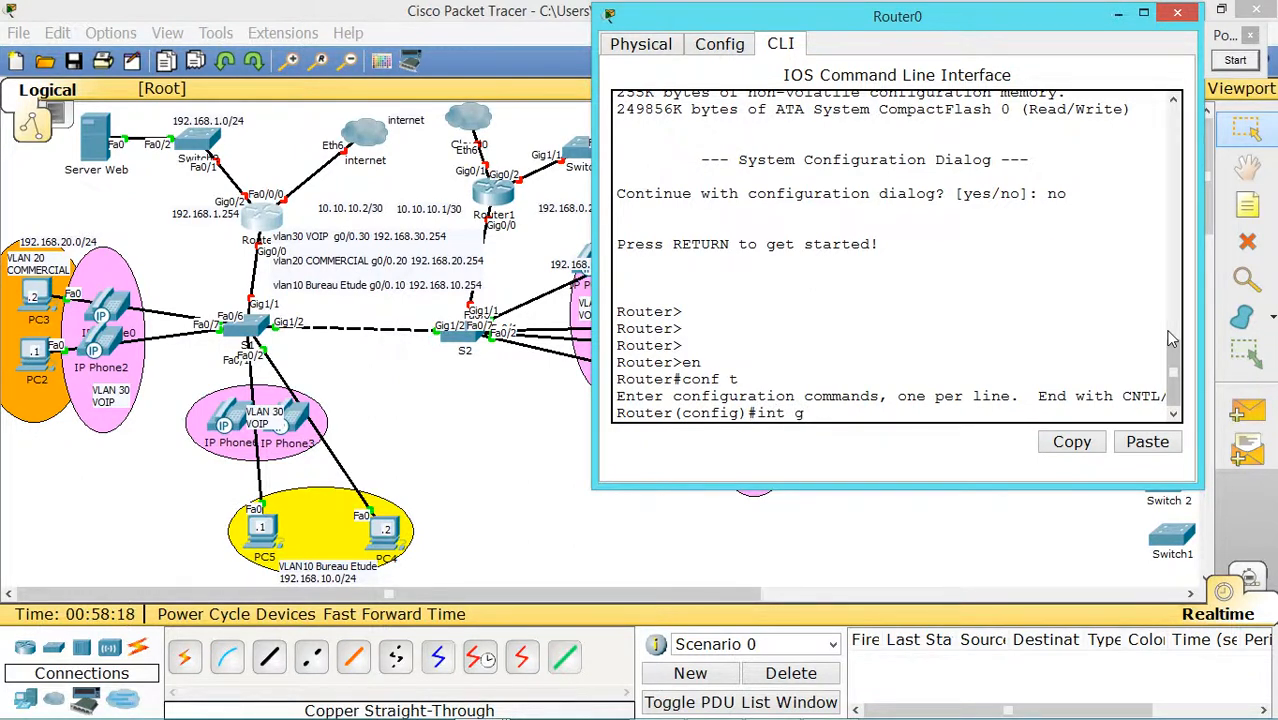
- Enable Router0's physical interface g0/0 with the no sh command
{"action": "type", "text": "0/0"}
{"action": "key", "text": "Return"}
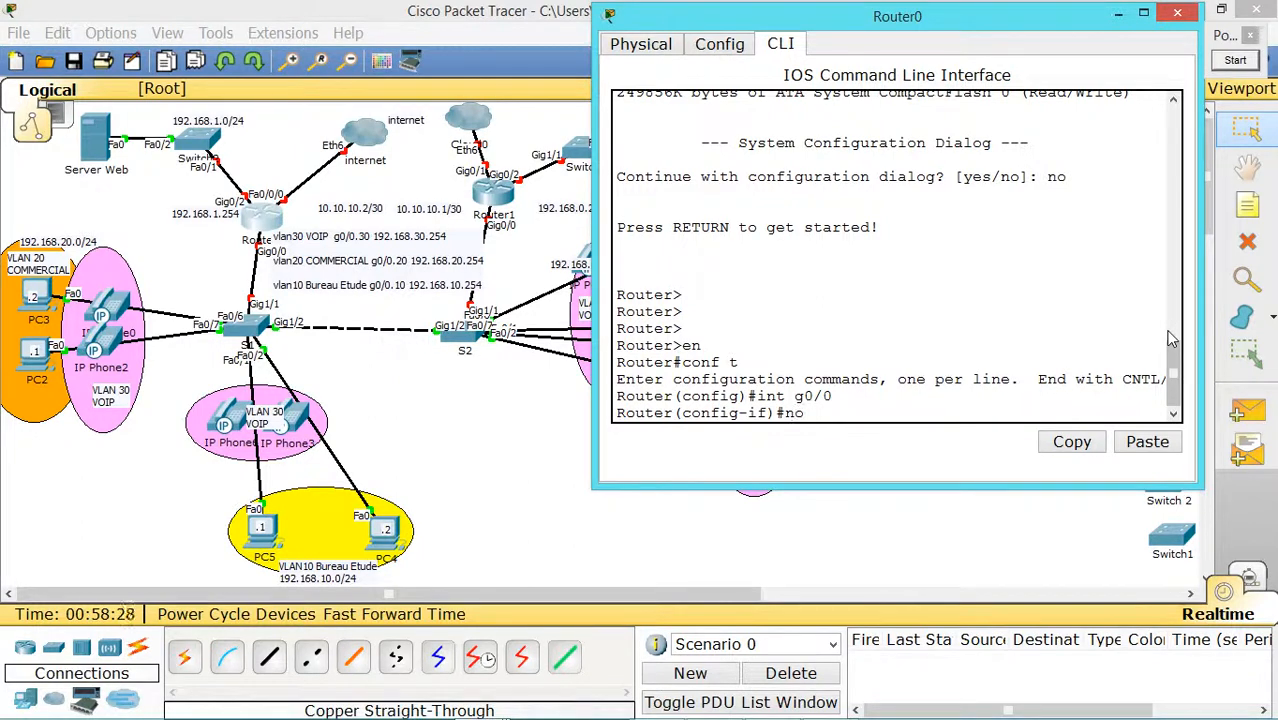
{"action": "key", "text": "Return"}
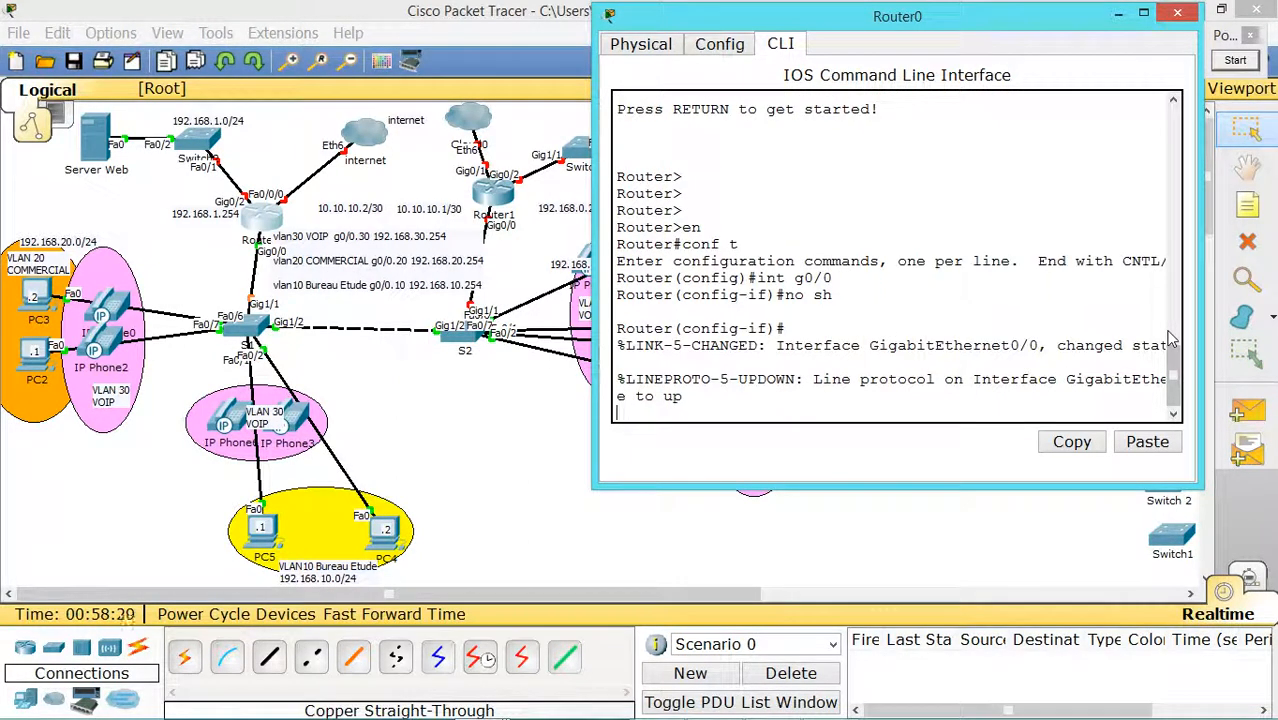
{"action": "key", "text": "Return"}
{"action": "key", "text": "Return"}
{"action": "key", "text": "Return"}
{"action": "key", "text": "Return"}
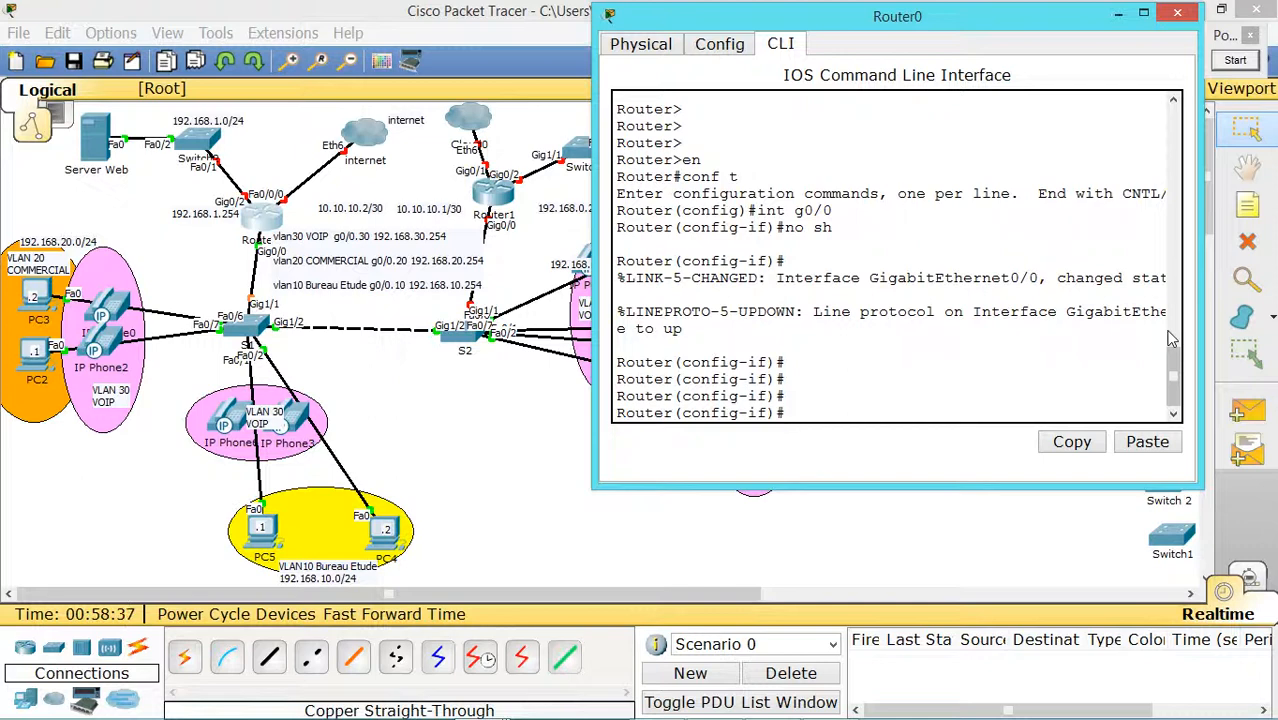
{"action": "mouse_move", "coordinate": [870, 712]}
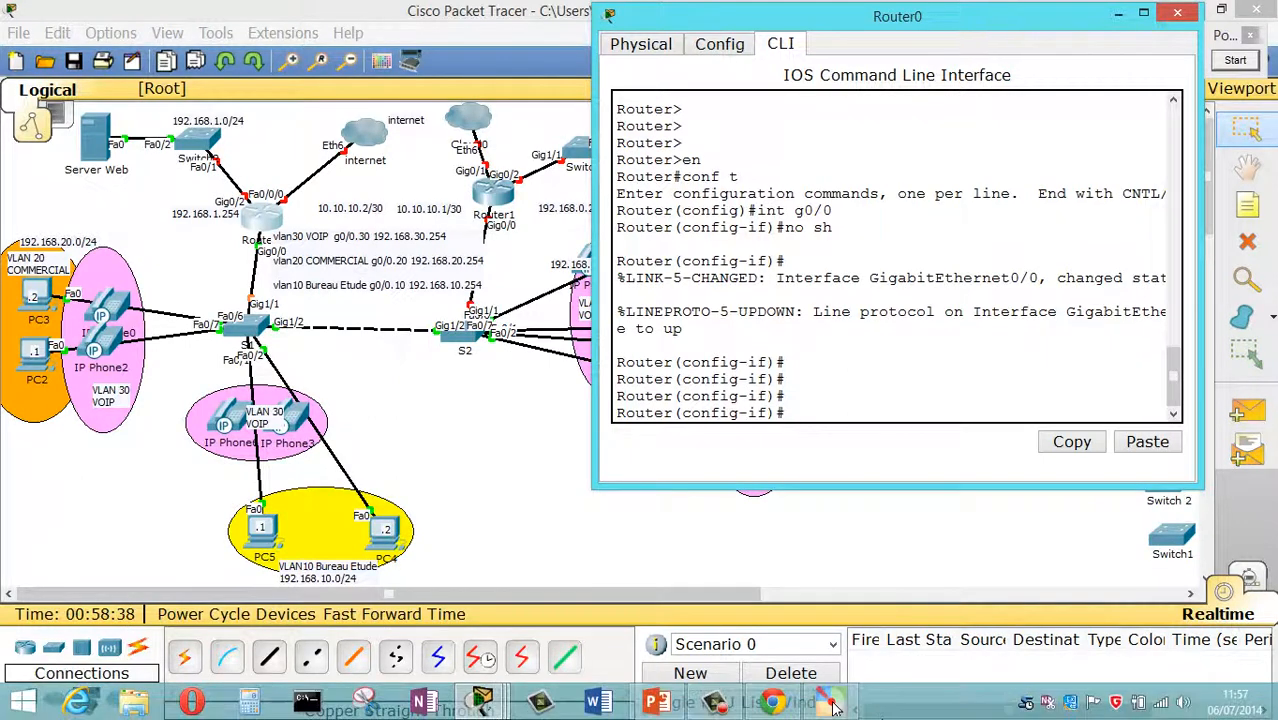
{"action": "left_click", "coordinate": [718, 705]}
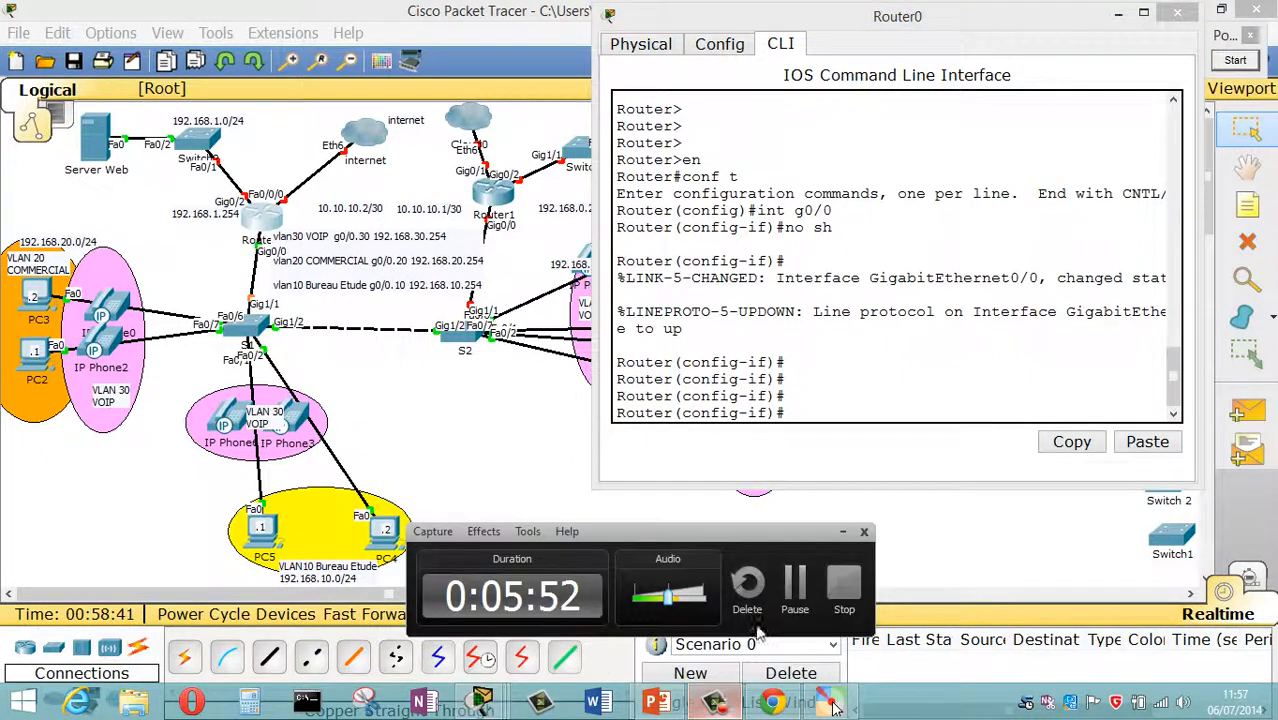
{"action": "left_click", "coordinate": [806, 588]}
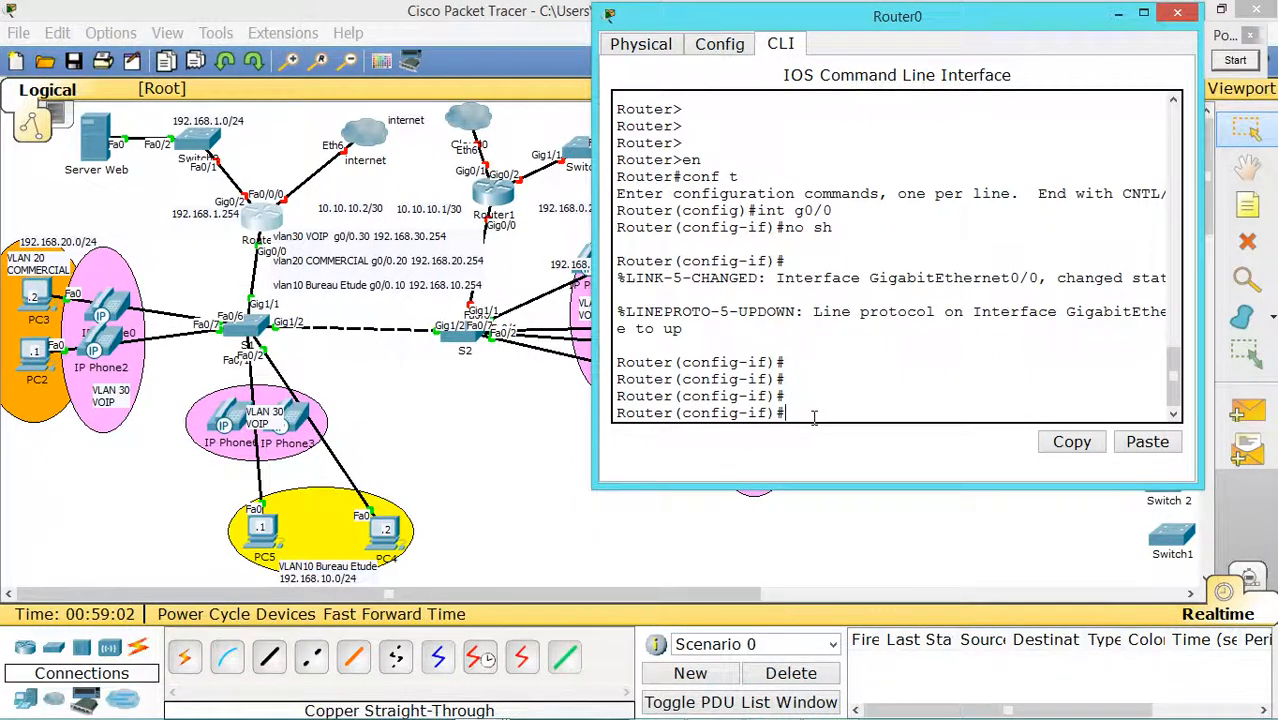
- Create subinterface g0/0.10 on Router0 with int g0/0.10
{"action": "type", "text": "nt g0/0.10"}
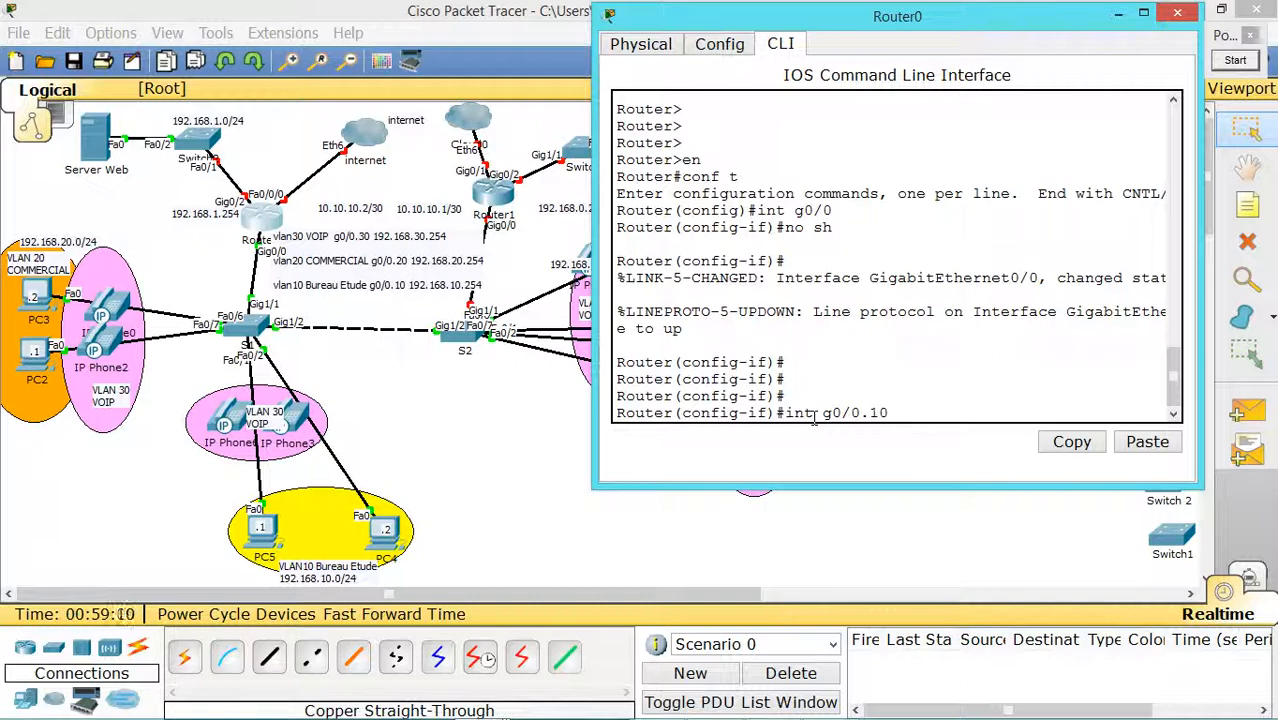
{"action": "key", "text": "Return"}
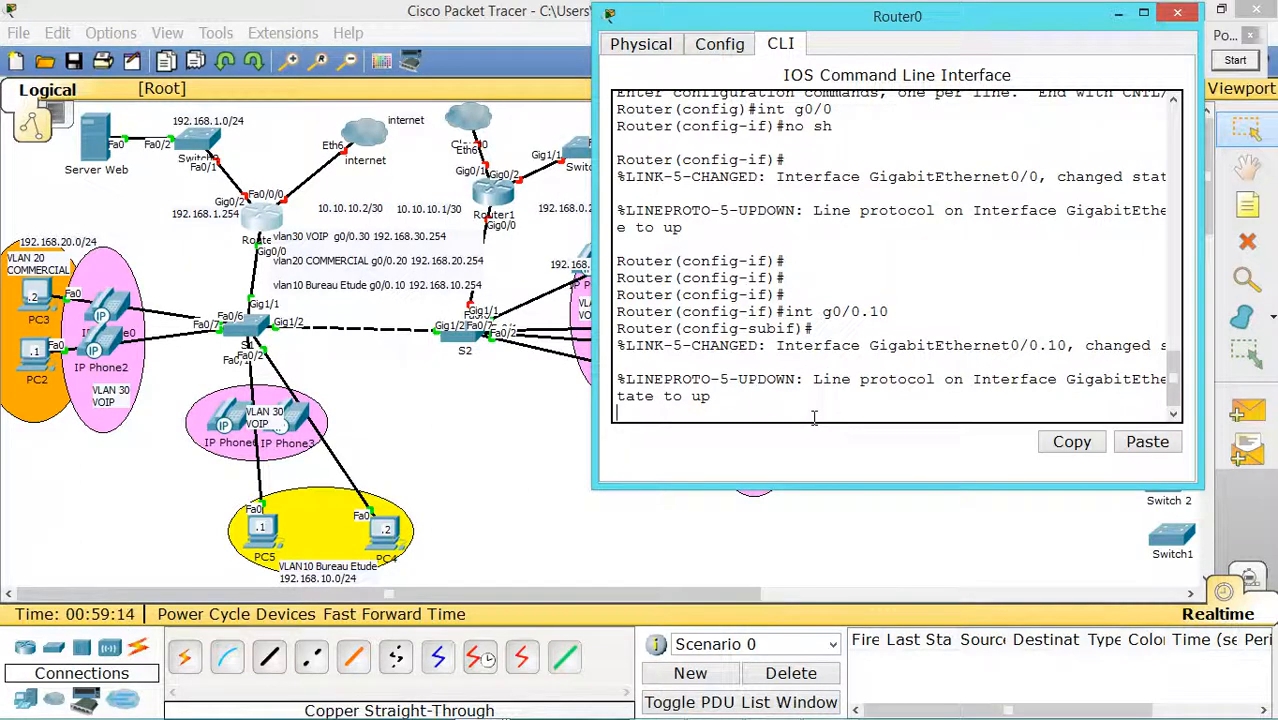
{"action": "key", "text": "Return"}
{"action": "key", "text": "Return"}
{"action": "key", "text": "Return"}
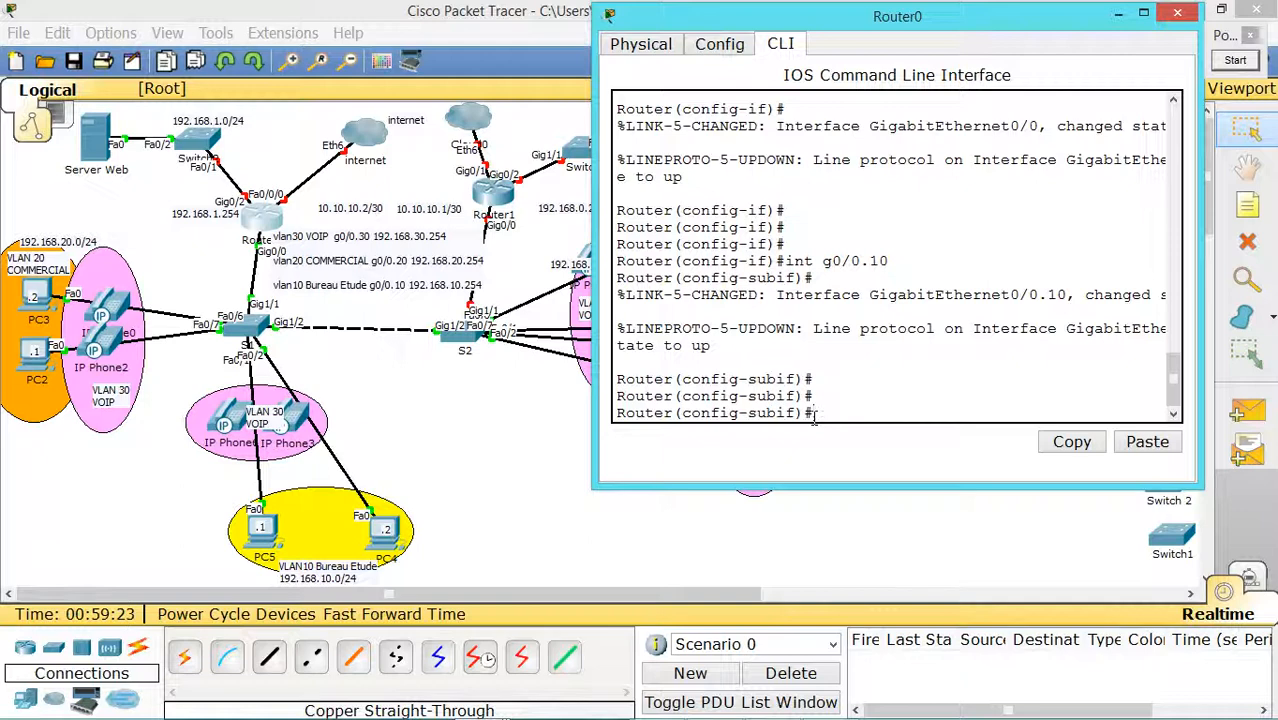
- Try to set dot1Q encapsulation on the g0/0.10 subinterface without giving a VLAN ID
{"action": "type", "text": "en"}
{"action": "key", "text": "Tab"}
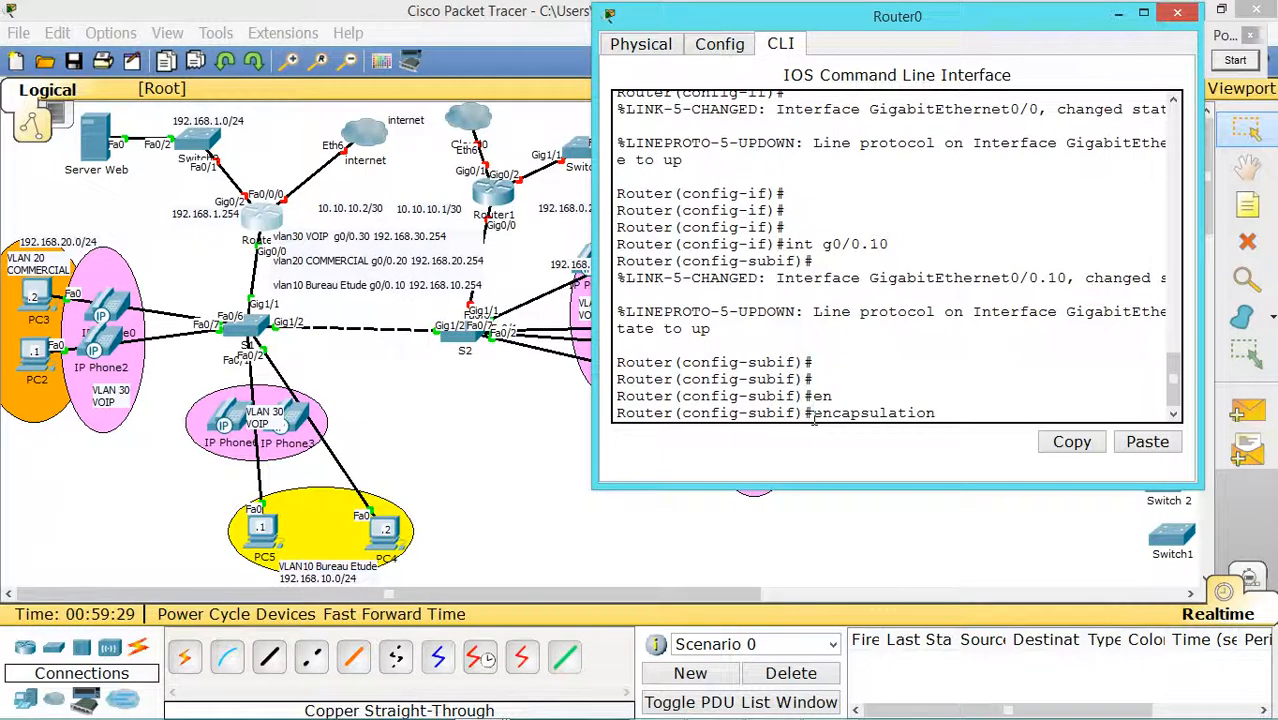
{"action": "type", "text": "dot1."}
{"action": "key", "text": "Tab"}
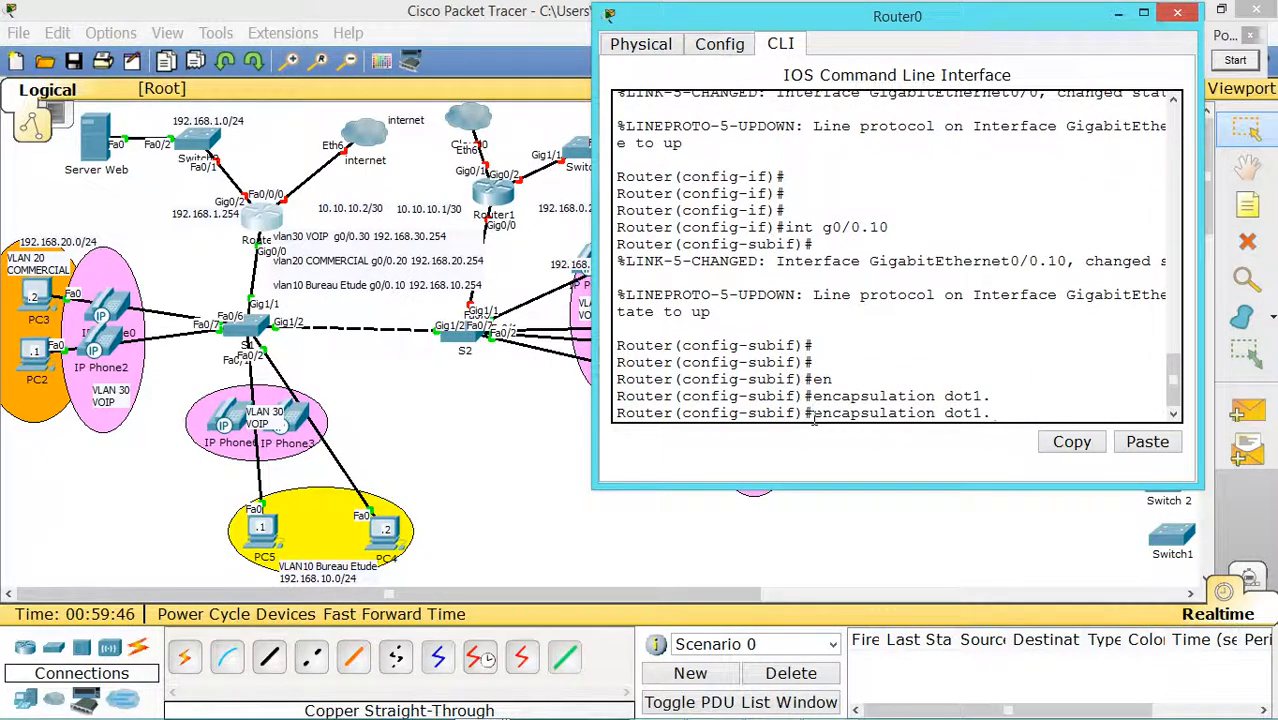
{"action": "type", "text": "q"}
{"action": "key", "text": "Tab"}
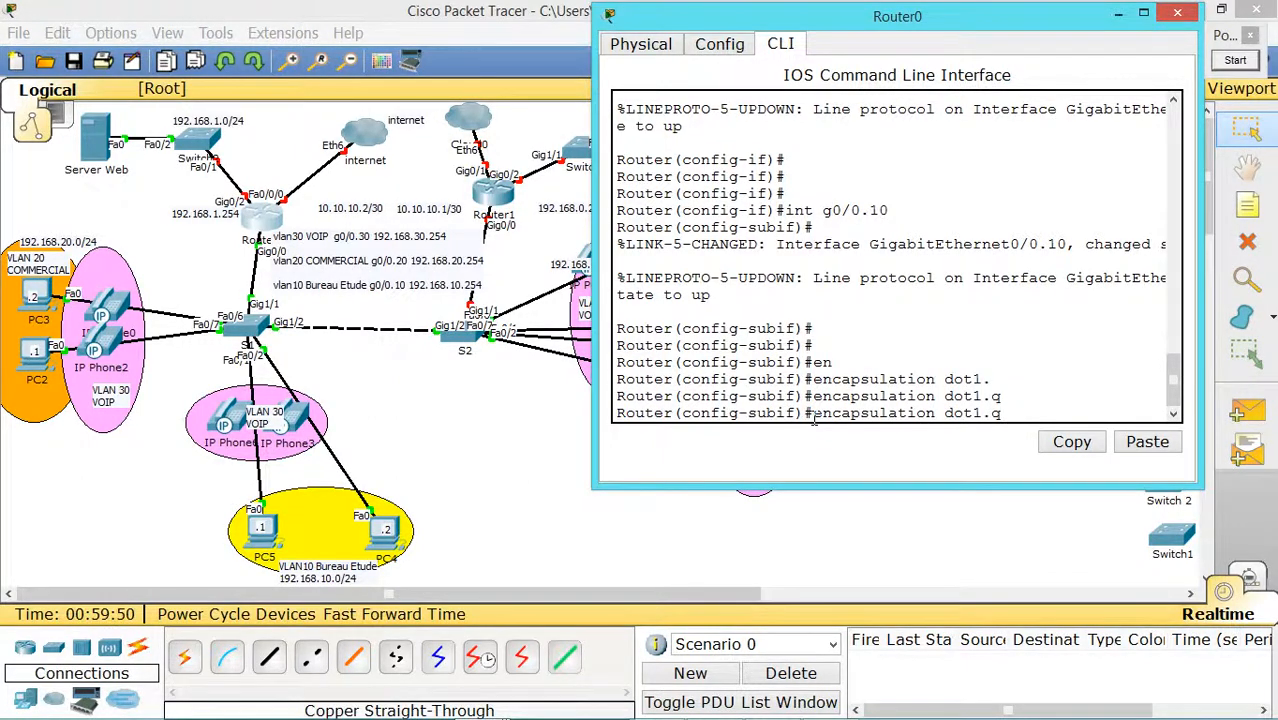
{"action": "key", "text": "BackSpace"}
{"action": "key", "text": "Tab"}
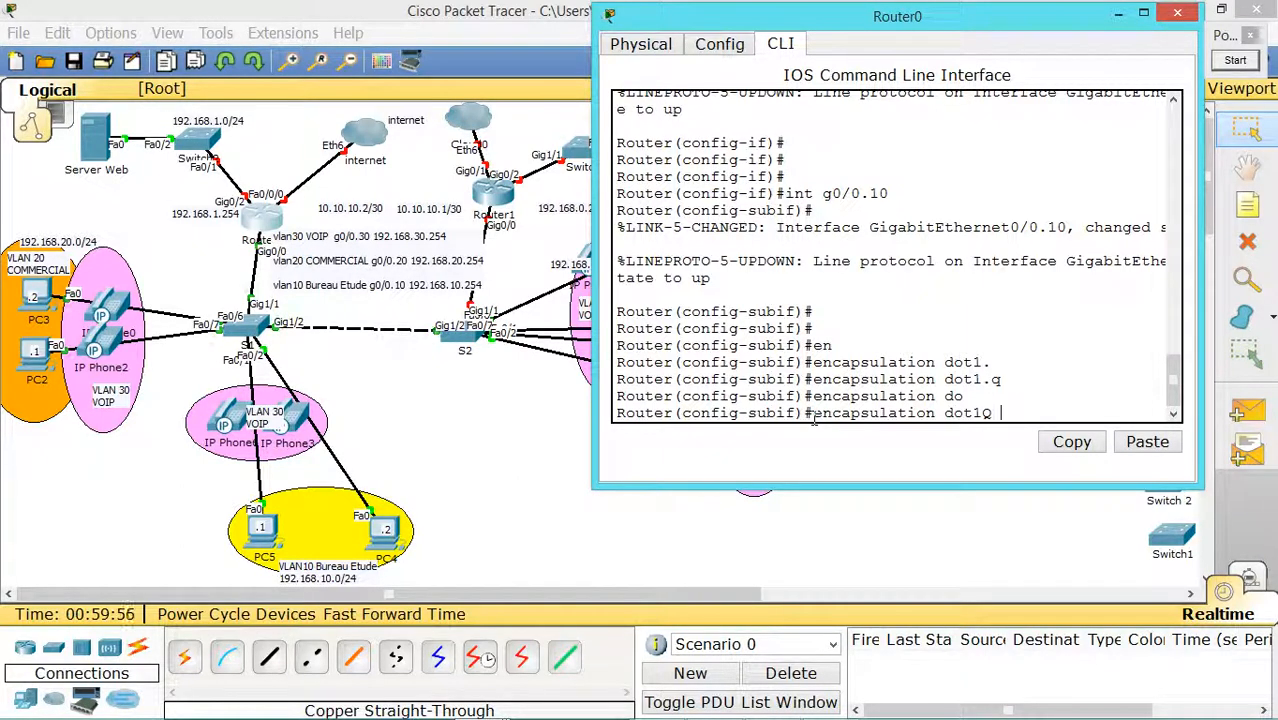
{"action": "key", "text": "Return"}
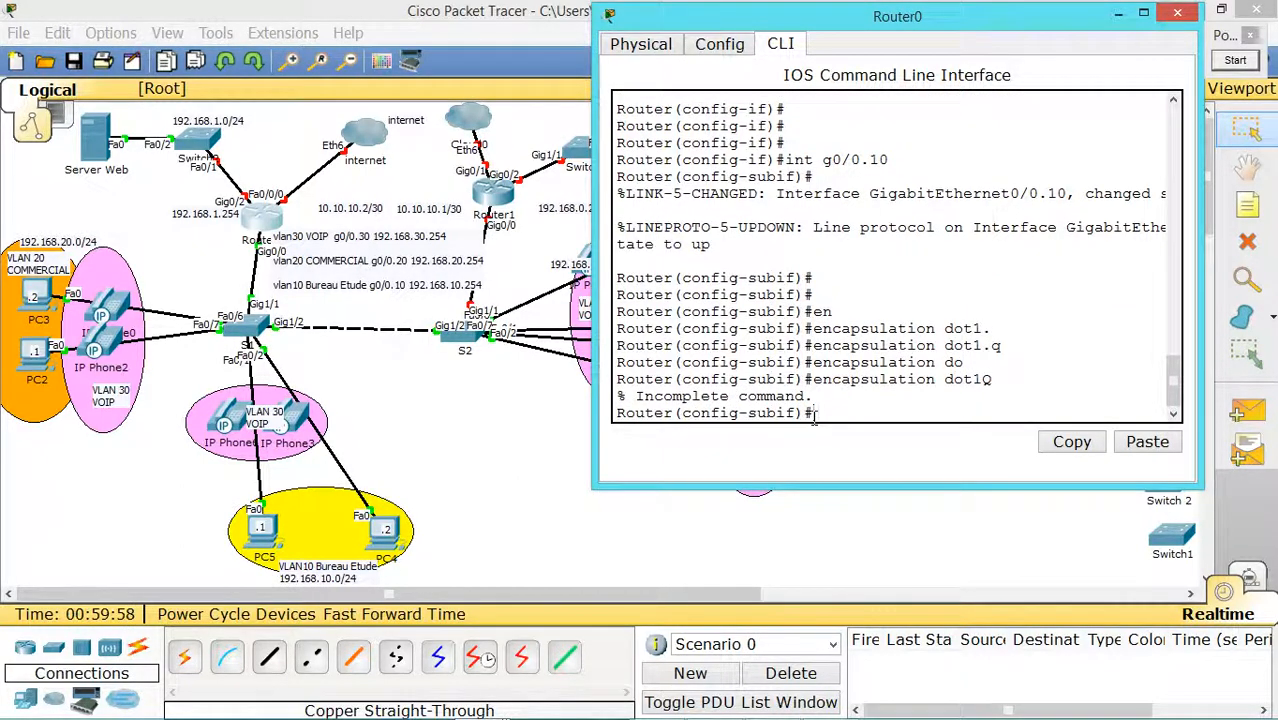
- List the arguments accepted by encapsulation dot1Q and set the subinterface's encapsulation to dot1Q with VLAN ID 10
{"action": "key", "text": "Up"}
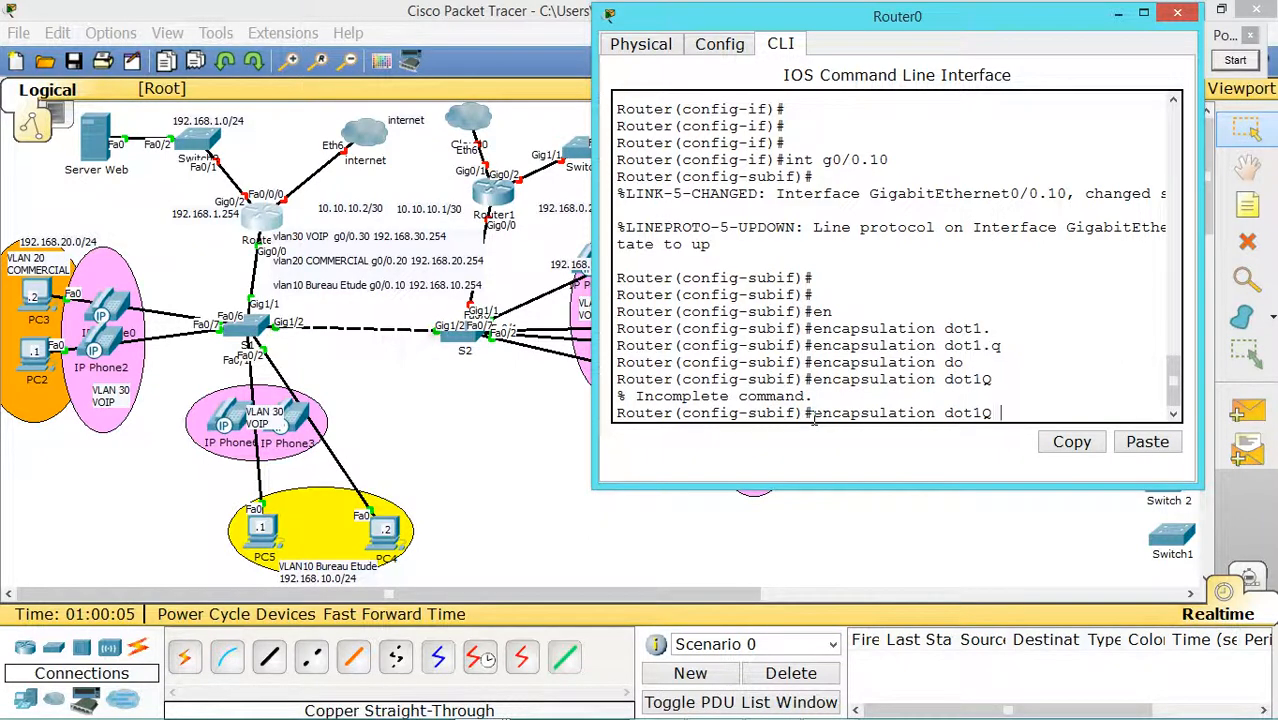
{"action": "type", "text": "?"}
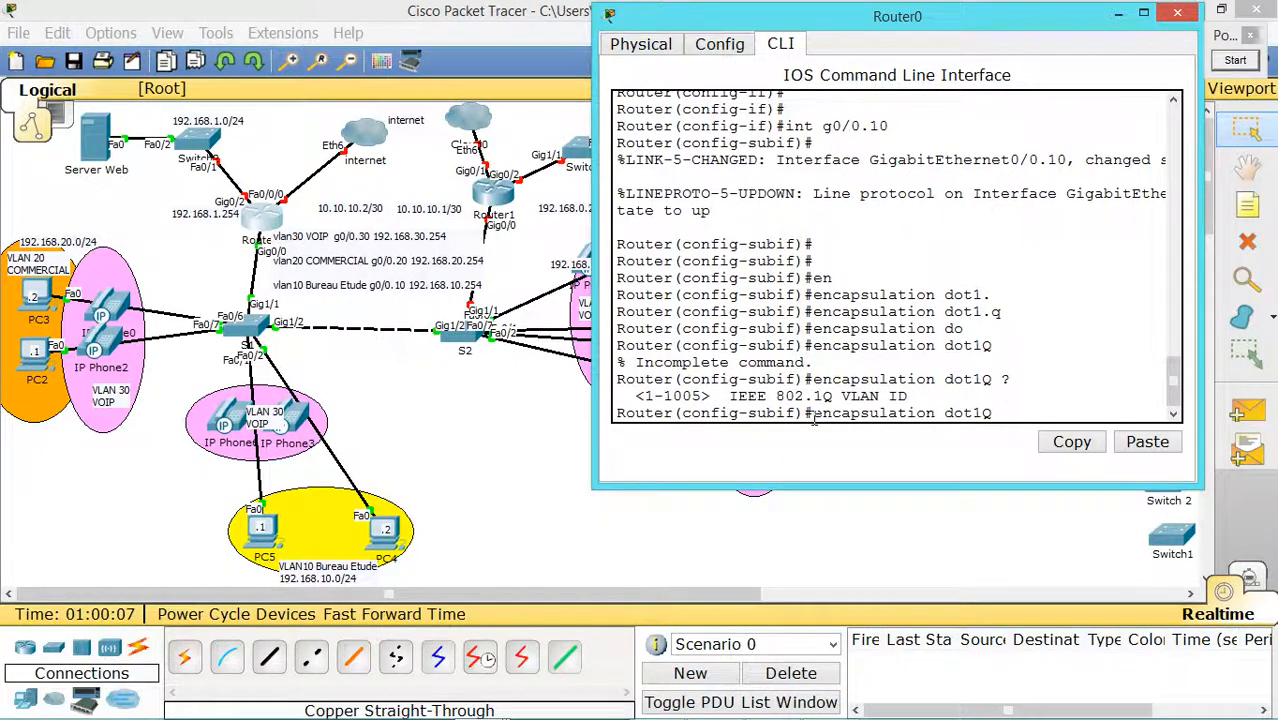
{"action": "type", "text": "10"}
{"action": "left_click_drag", "start_coordinate": [822, 126], "coordinate": [902, 120]}
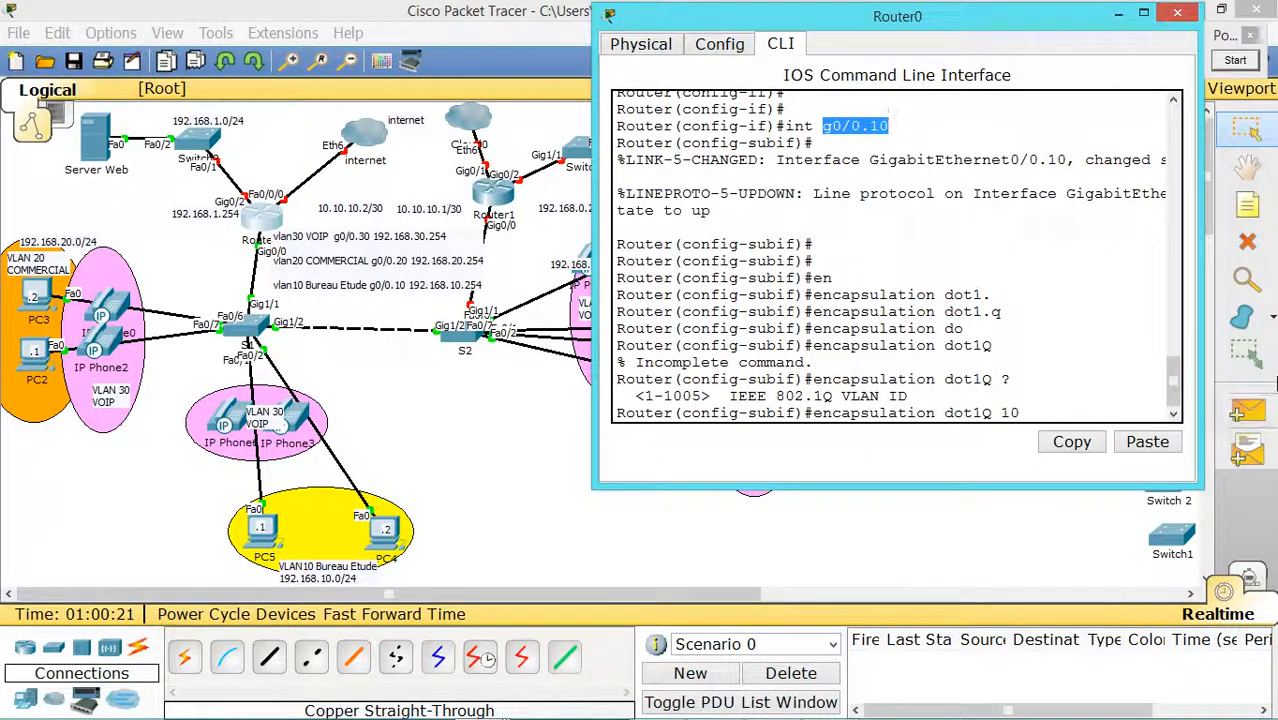
{"action": "key", "text": "Return"}
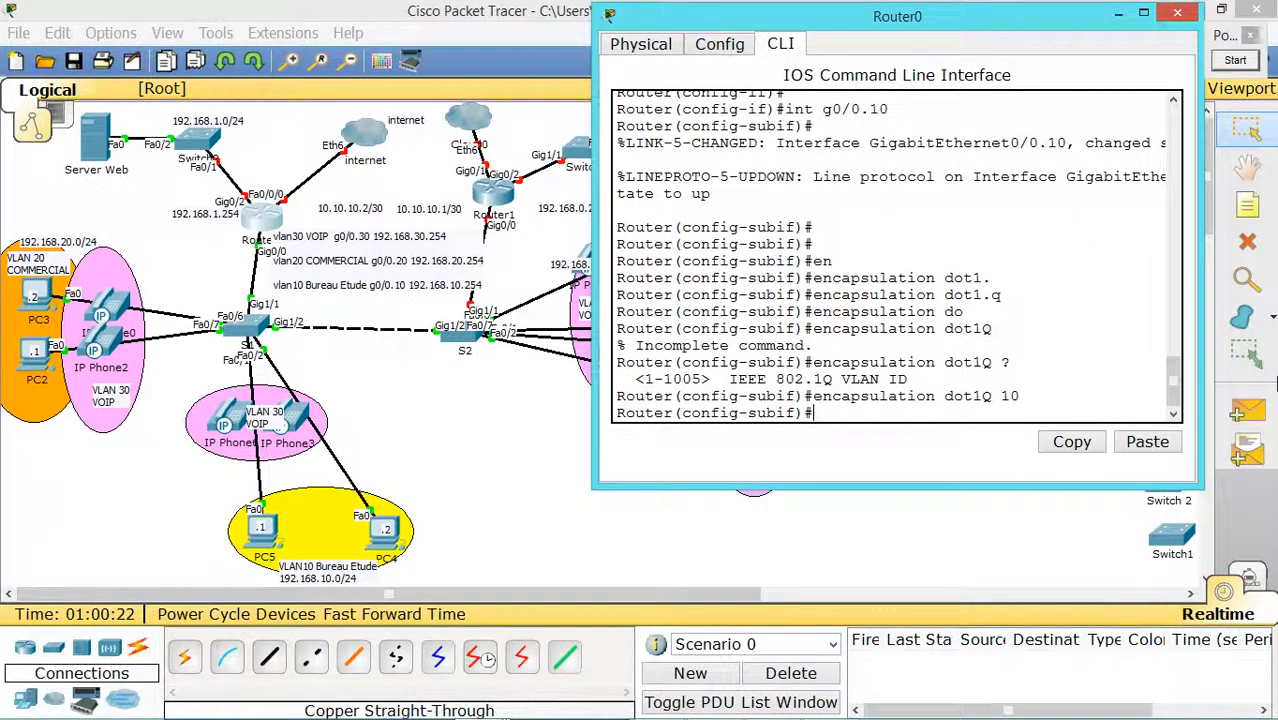
- Assign IP address 192.168.10.254 with mask 255.255.255.0 to the g0/0.10 subinterface
{"action": "type", "text": "ip"}
{"action": "type", "text": "add 192"}
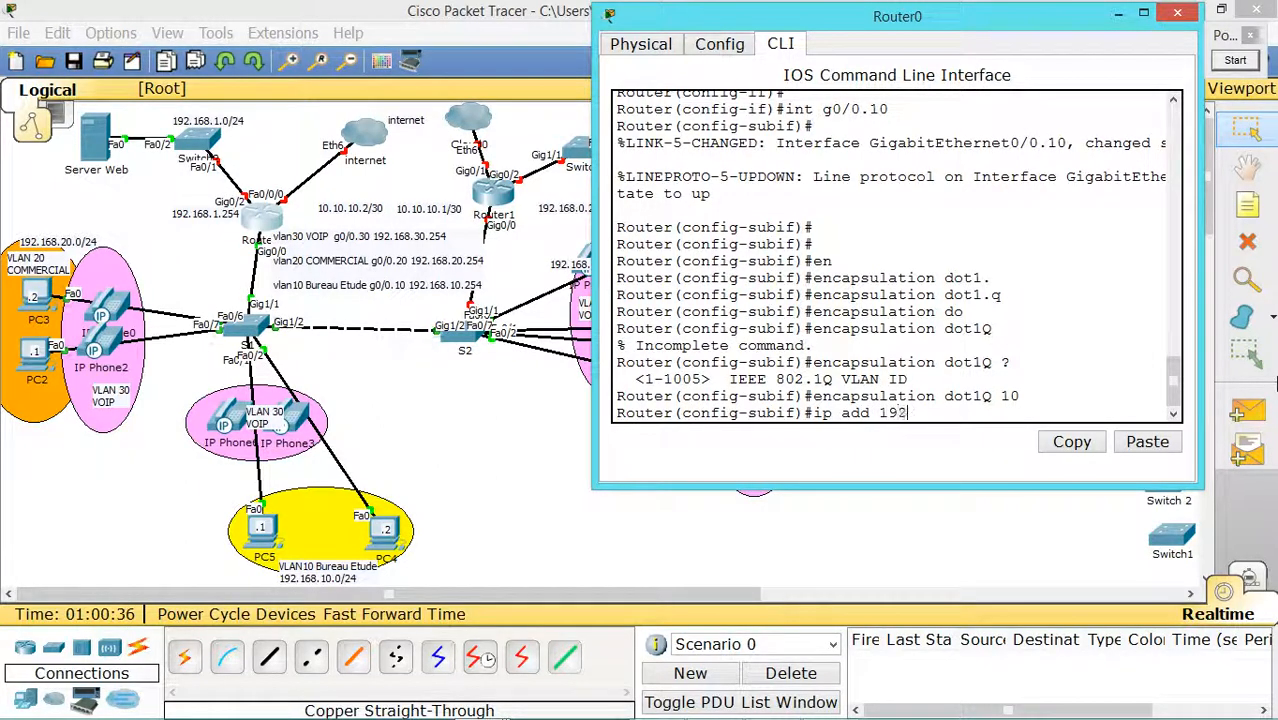
{"action": "type", "text": ".168.10"}
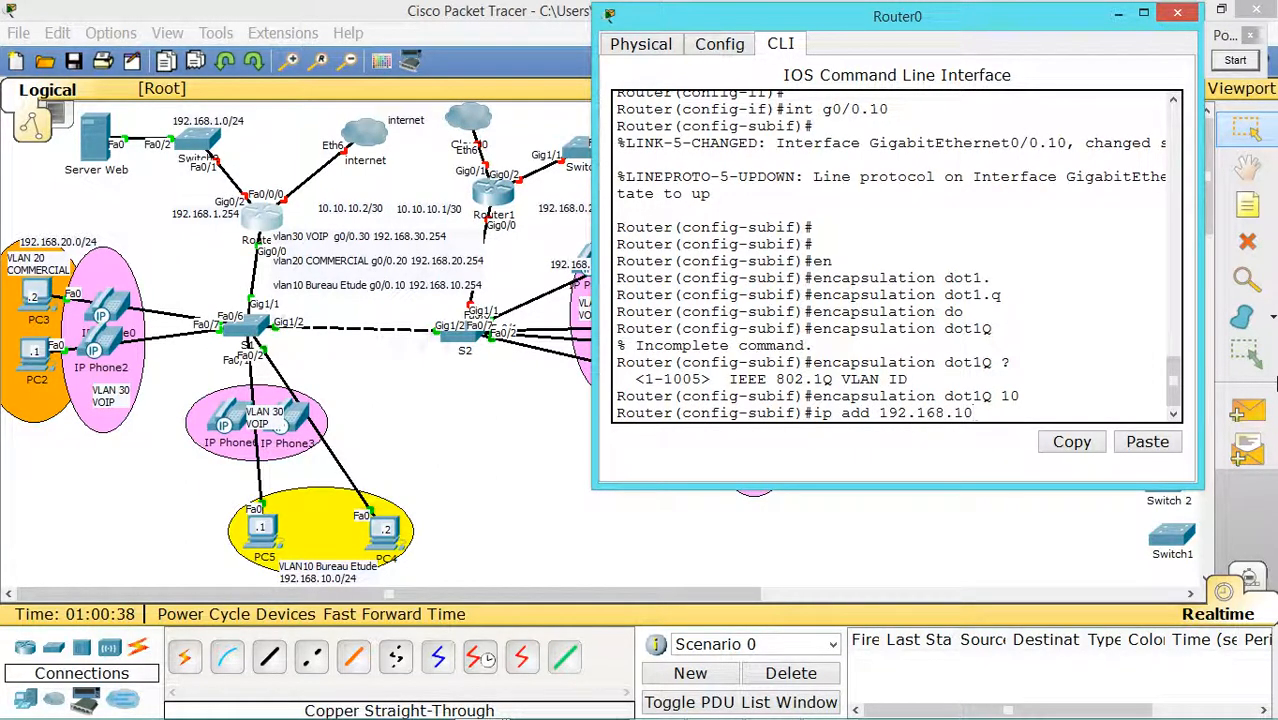
{"action": "type", "text": ".254"}
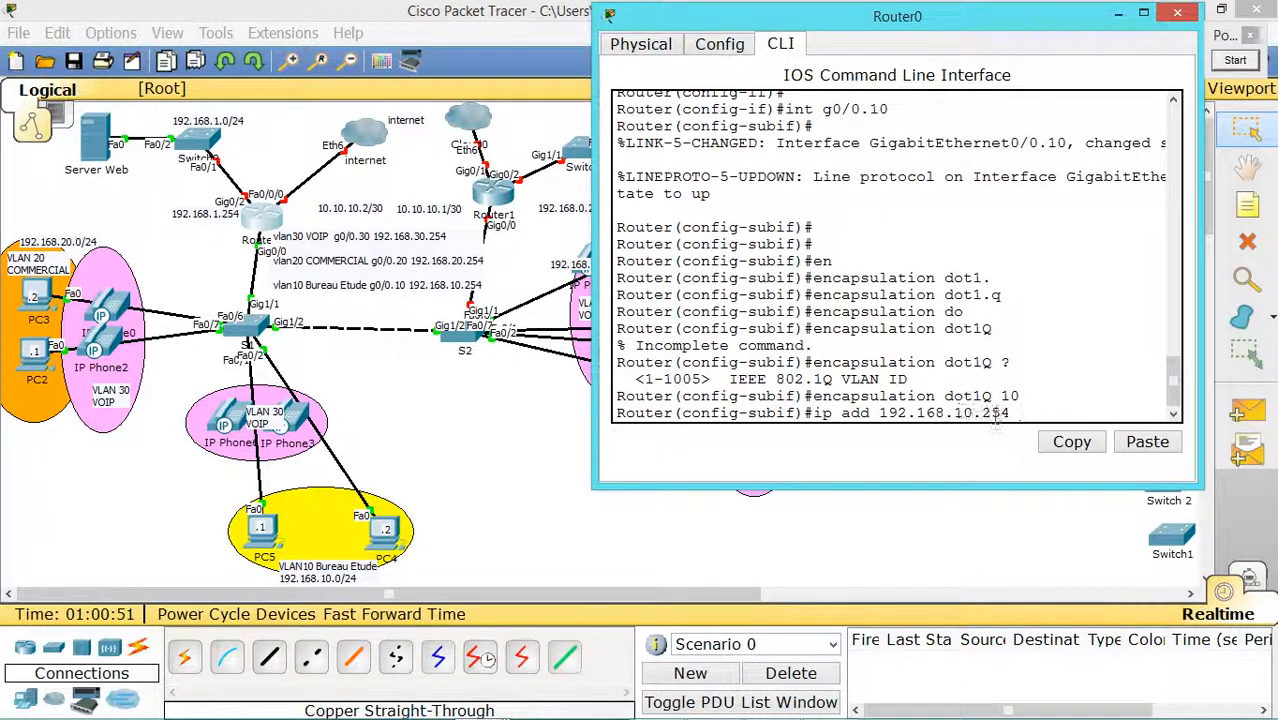
{"action": "type", "text": "255"}
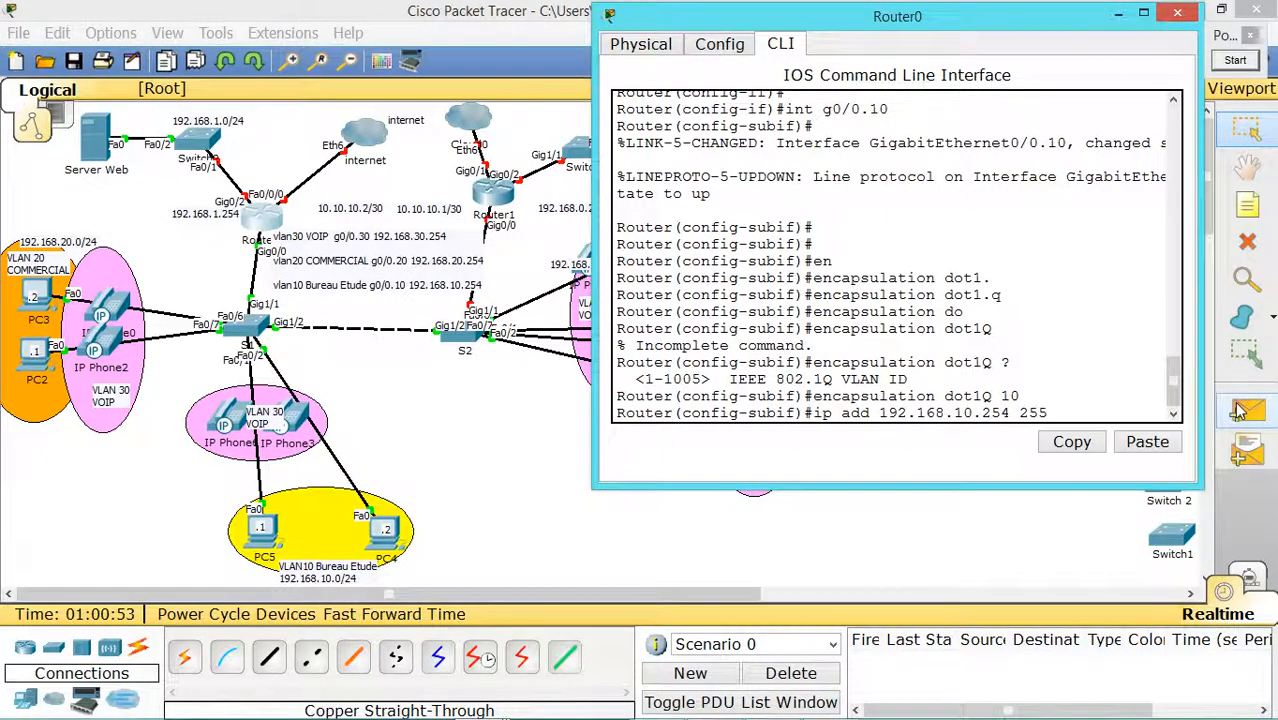
{"action": "type", "text": ".255.255"}
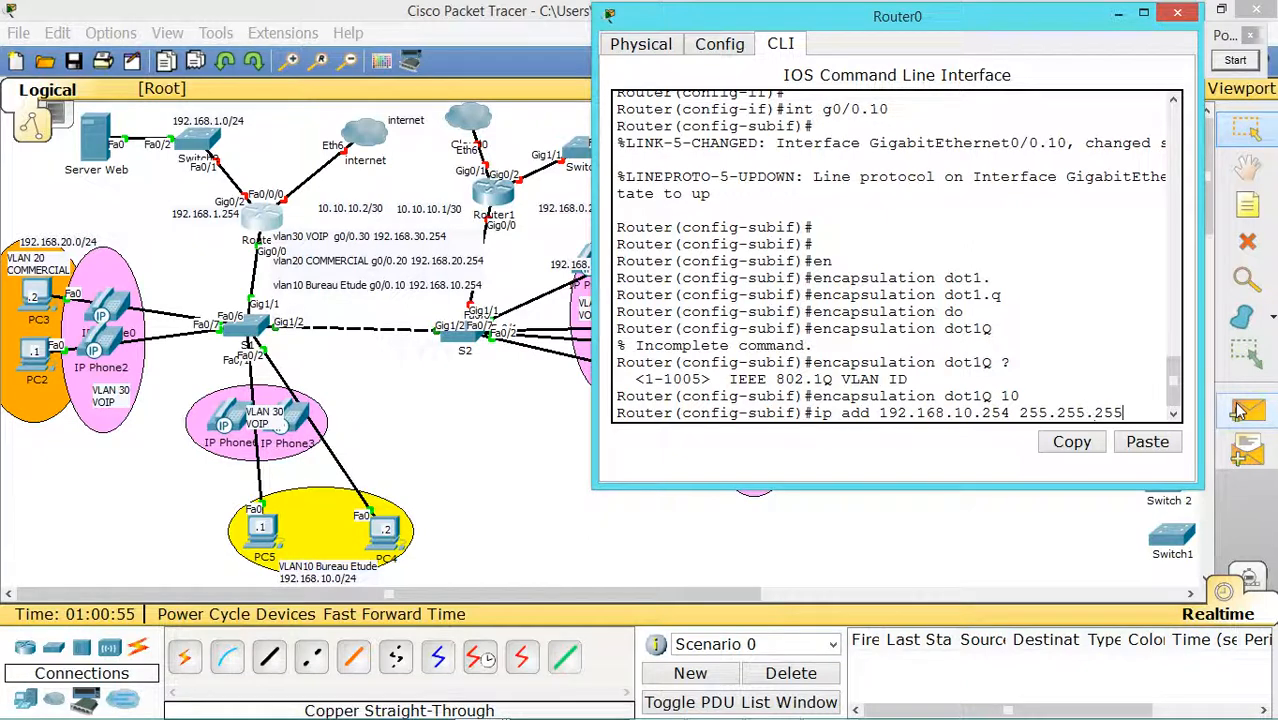
{"action": "type", "text": ".0"}
{"action": "key", "text": "Return"}
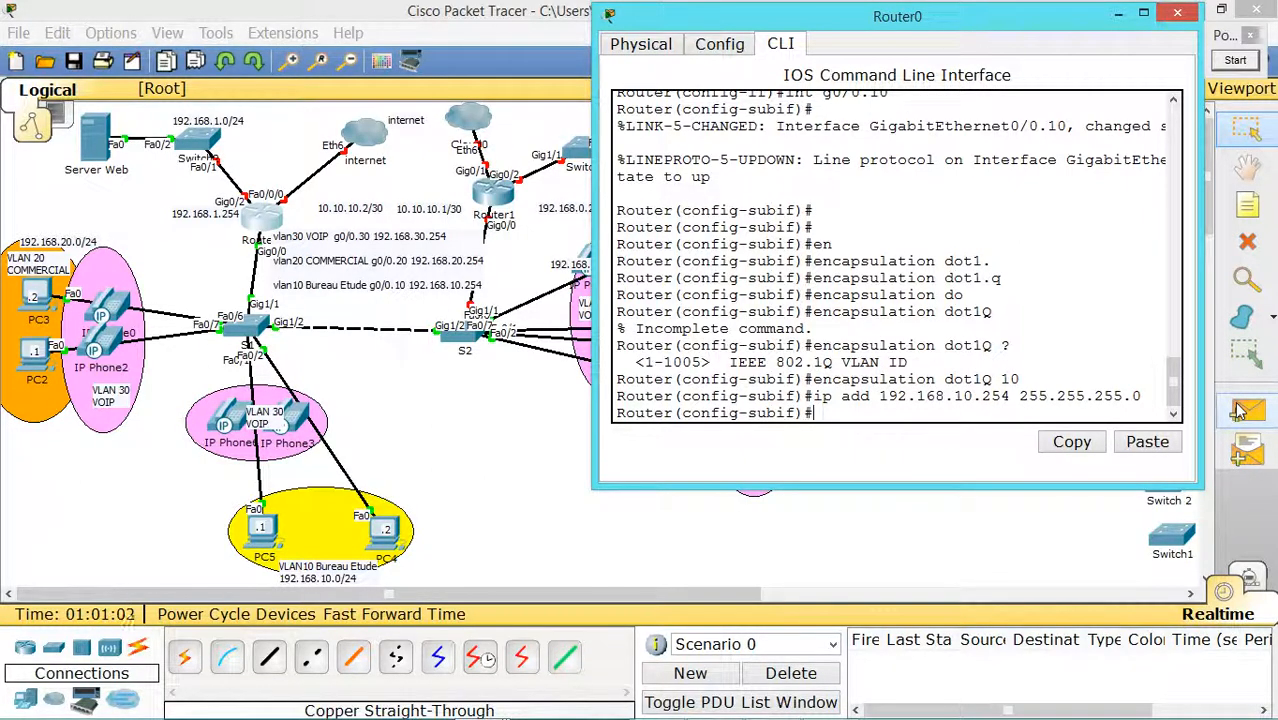
{"action": "scroll", "coordinate": [1083, 300], "scroll_direction": "up", "scroll_amount": 1}
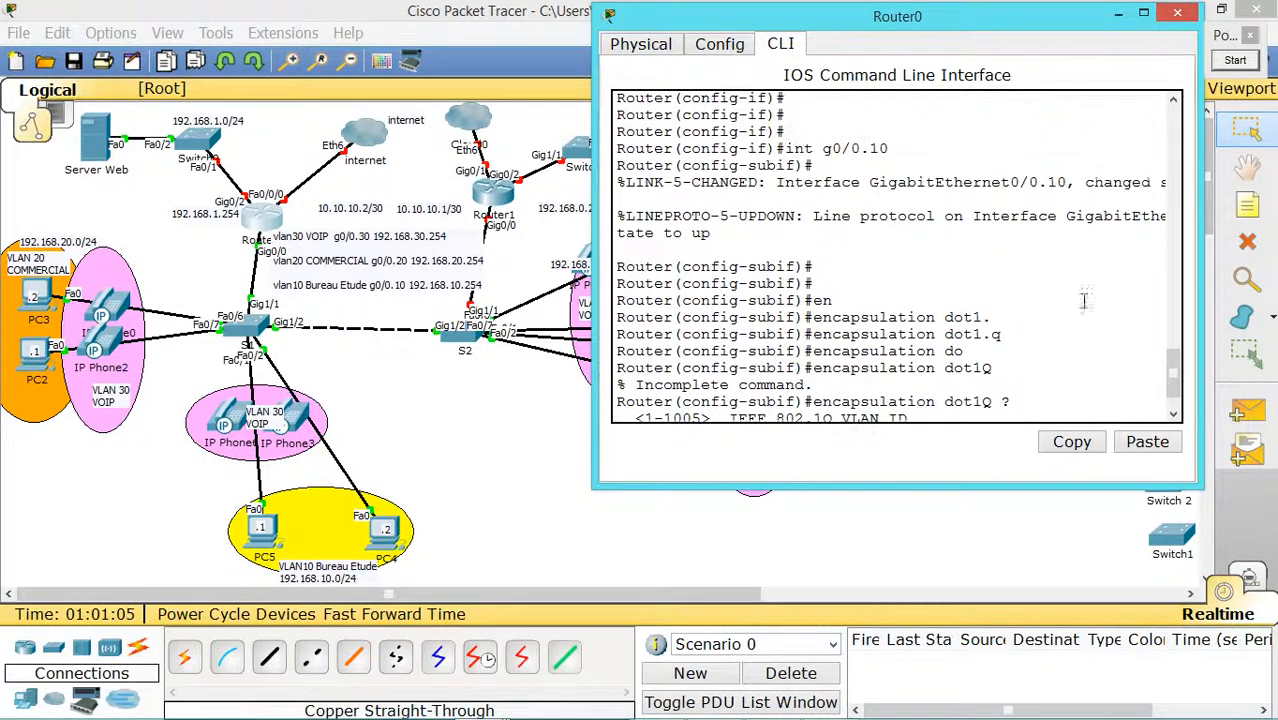
{"action": "scroll", "coordinate": [1083, 300], "scroll_direction": "up", "scroll_amount": 6}
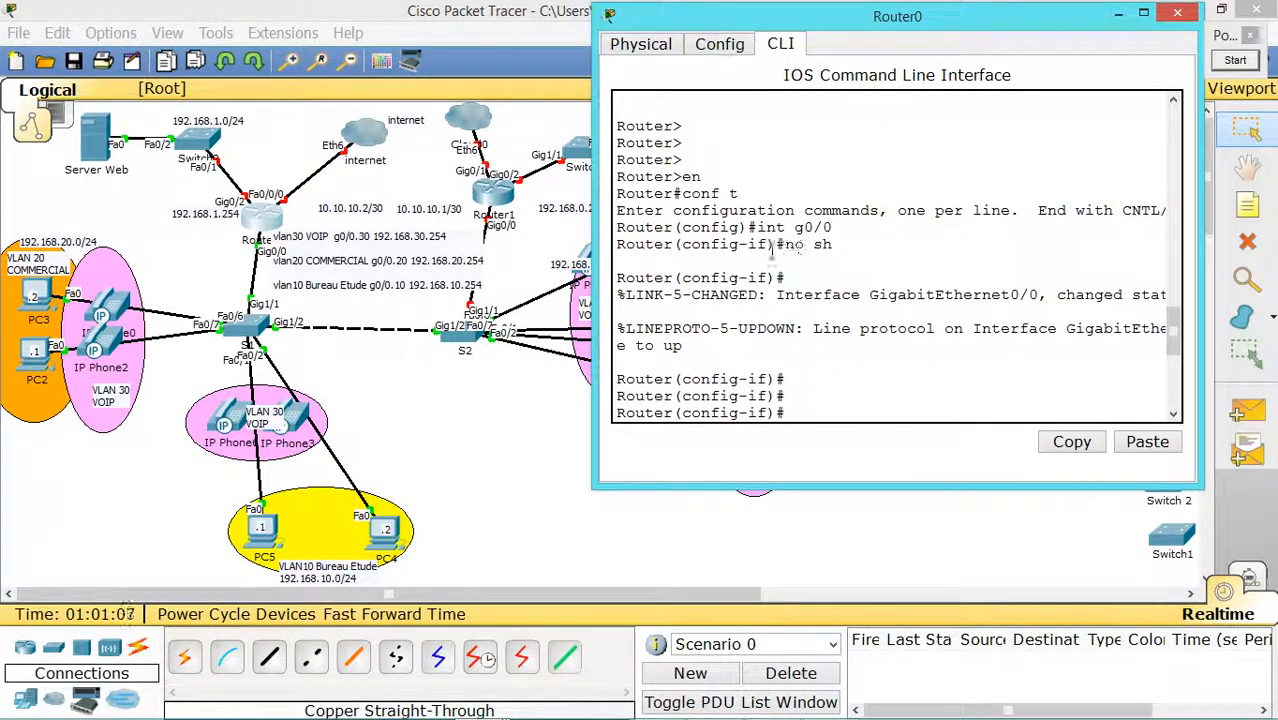
{"action": "scroll", "coordinate": [846, 240], "scroll_direction": "down", "scroll_amount": 7}
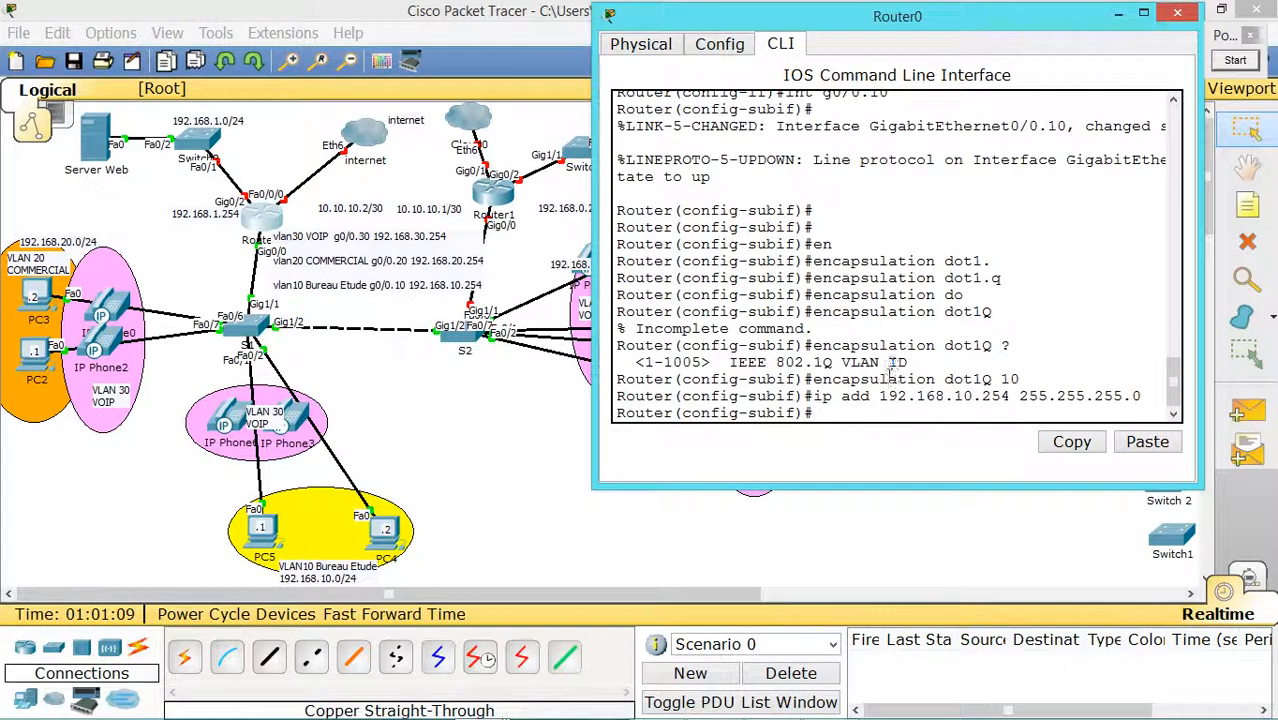
{"action": "key", "text": "Return"}
{"action": "key", "text": "Return"}
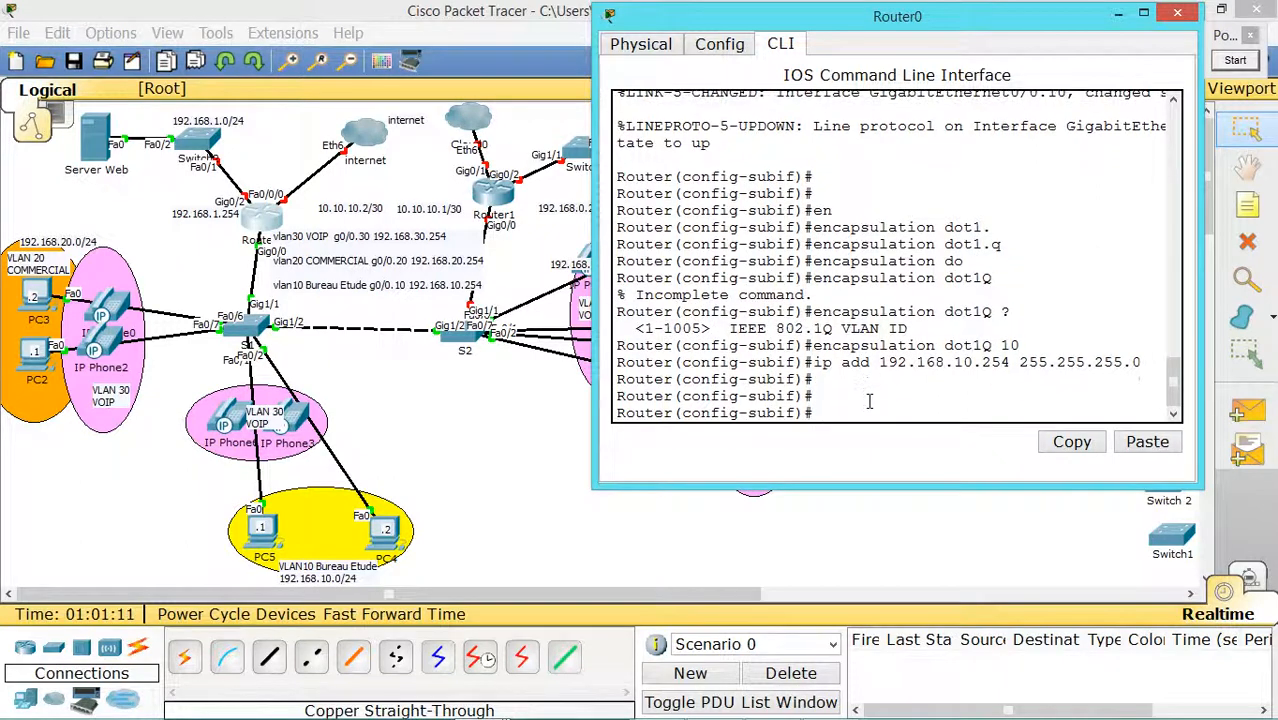
- Exit the g0/0.10 subinterface and create subinterface g0/0.20 from interface g0/0
{"action": "type", "text": "ex"}
{"action": "key", "text": "Return"}
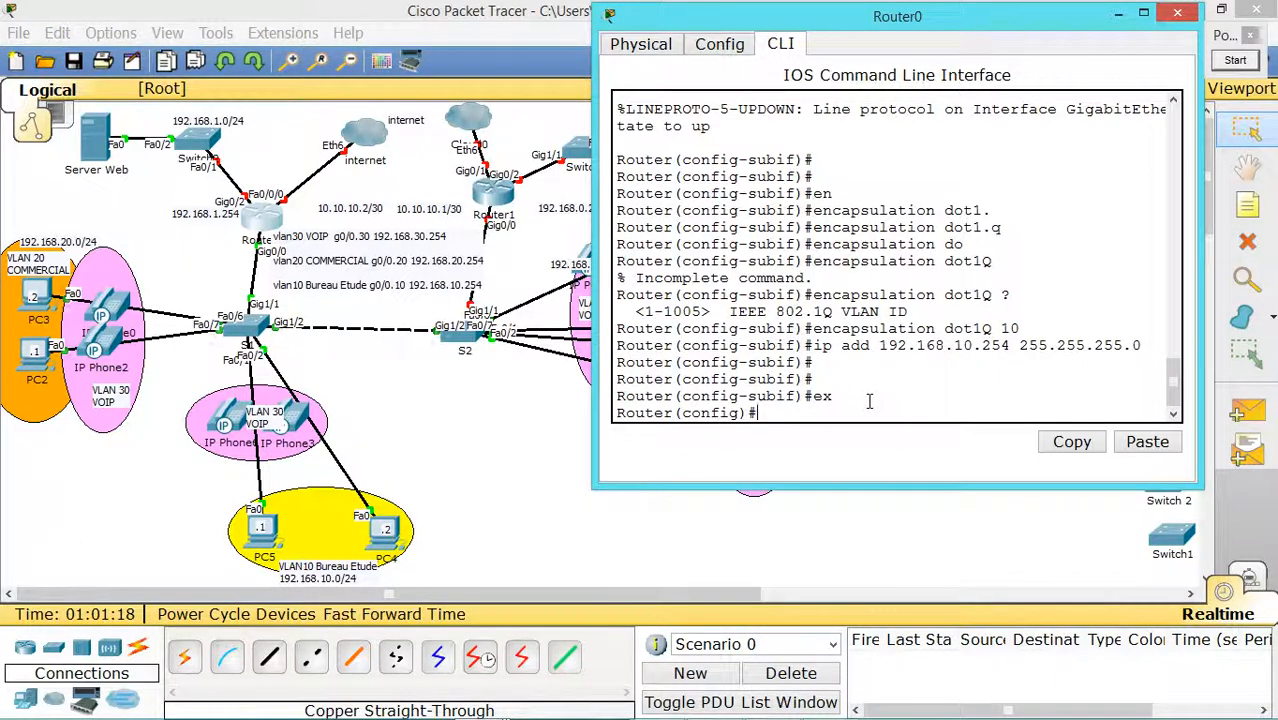
{"action": "type", "text": "int g0/0"}
{"action": "key", "text": "Return"}
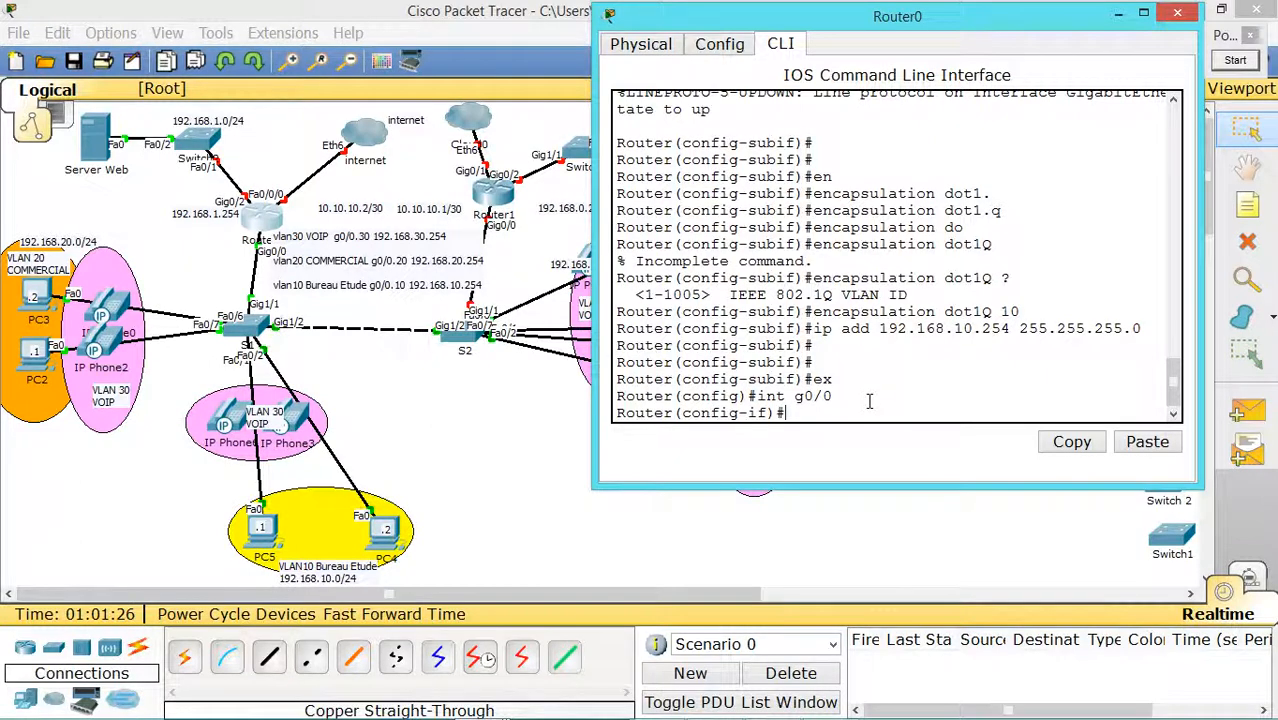
{"action": "type", "text": "int g"}
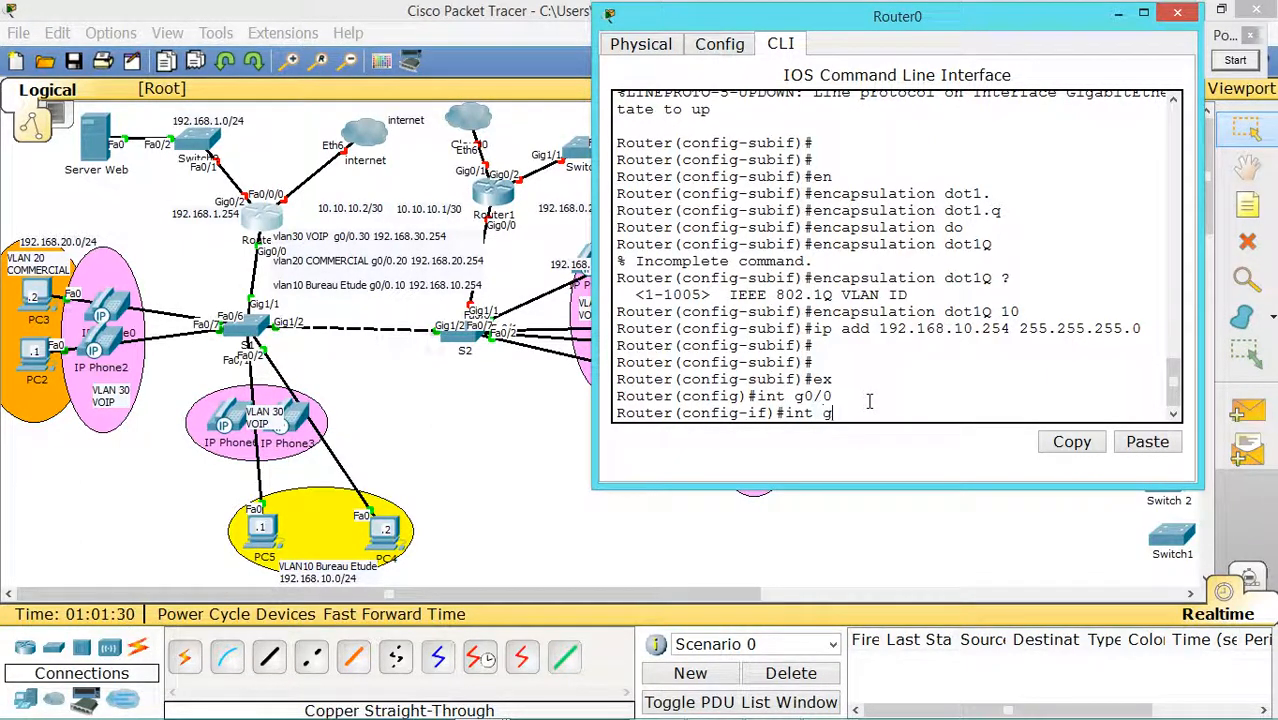
{"action": "type", "text": "0/0.20"}
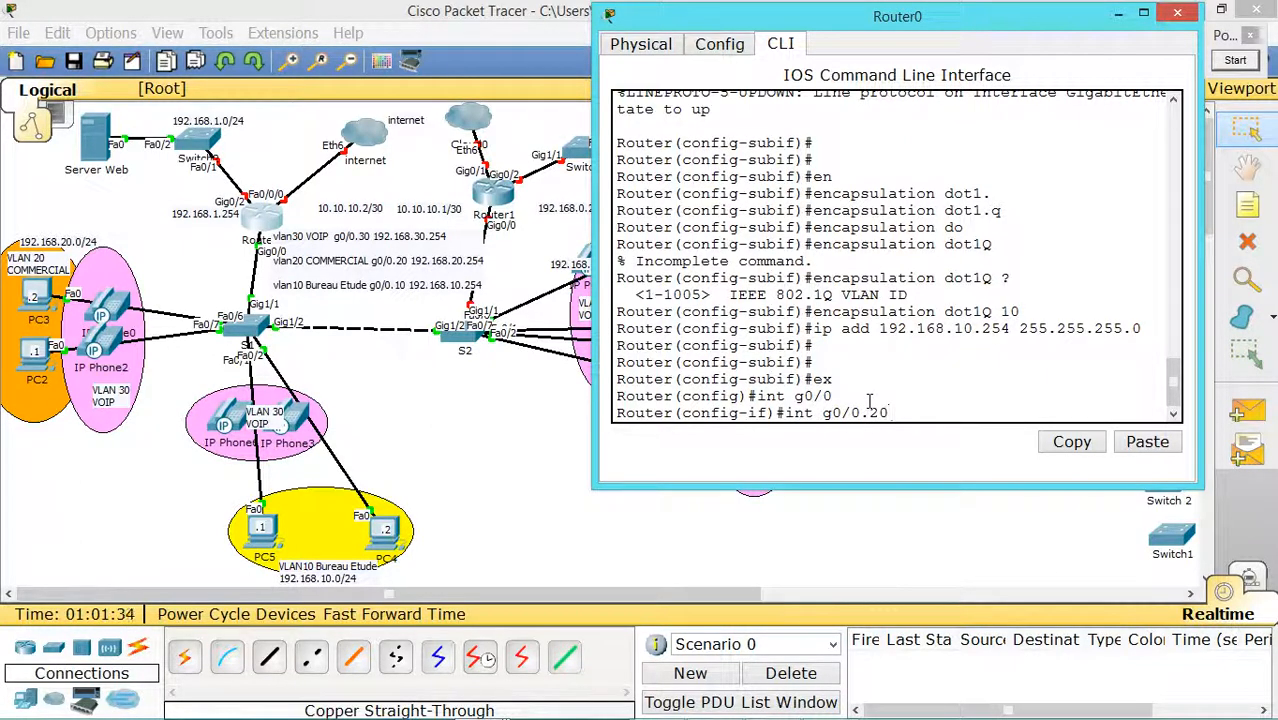
{"action": "key", "text": "Return"}
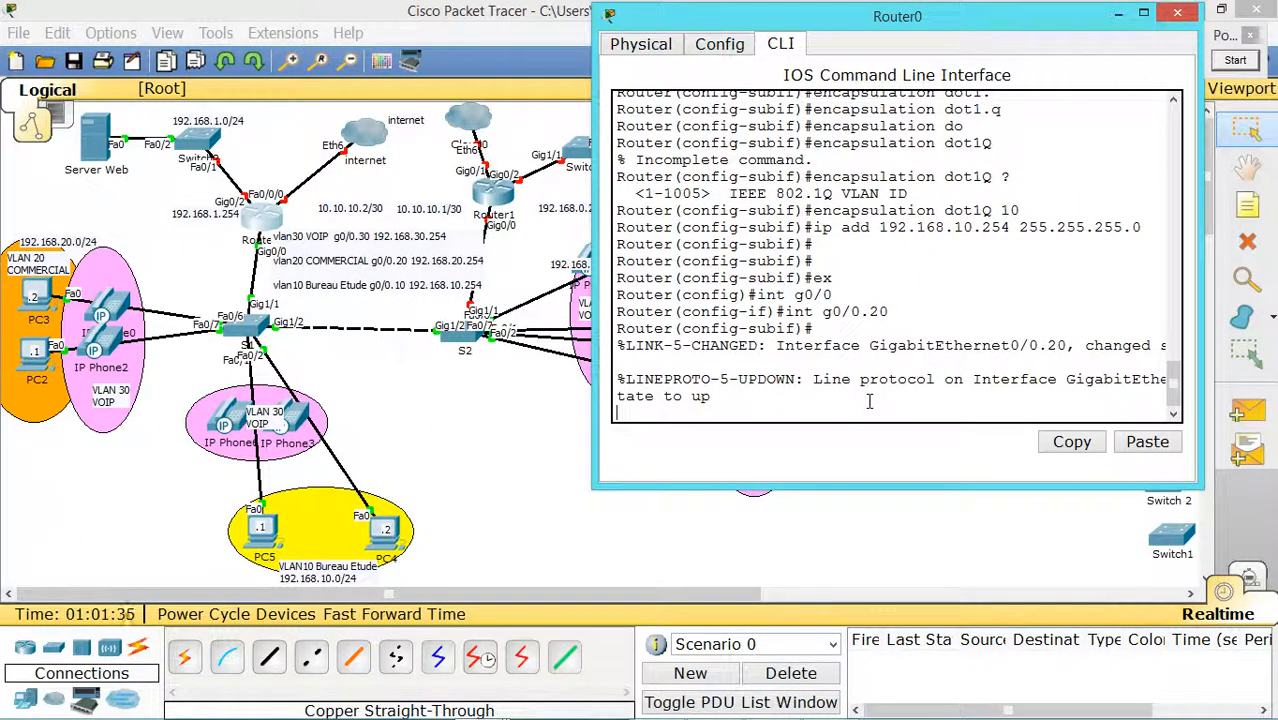
- Set the g0/0.20 subinterface's encapsulation to dot1Q with VLAN ID 20
{"action": "type", "text": "en"}
{"action": "key", "text": "Tab"}
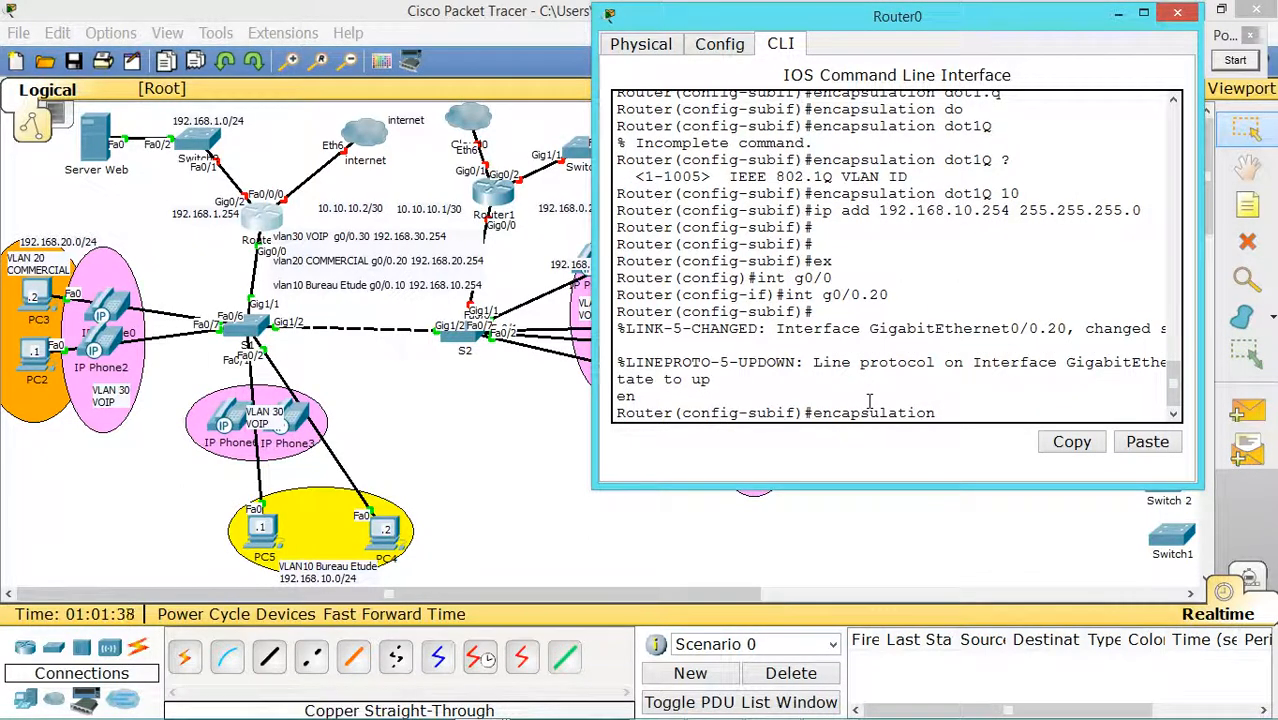
{"action": "type", "text": "do"}
{"action": "key", "text": "Tab"}
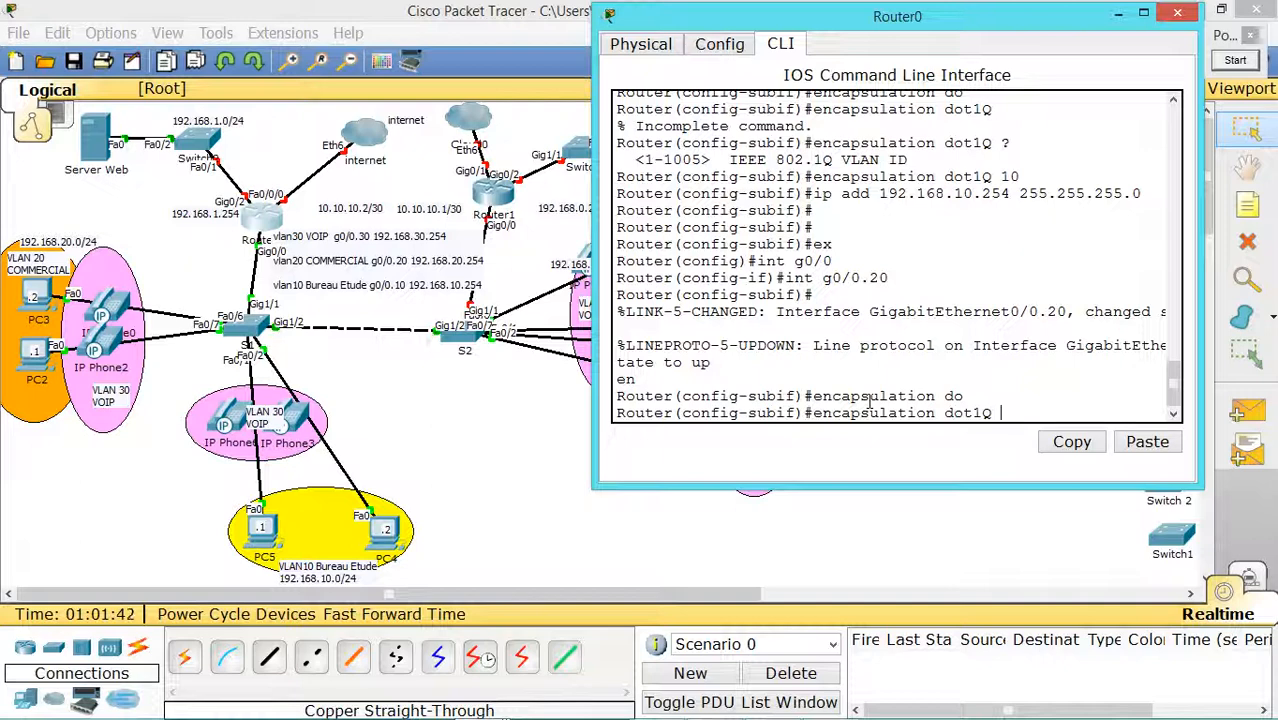
{"action": "type", "text": "20"}
{"action": "key", "text": "Return"}
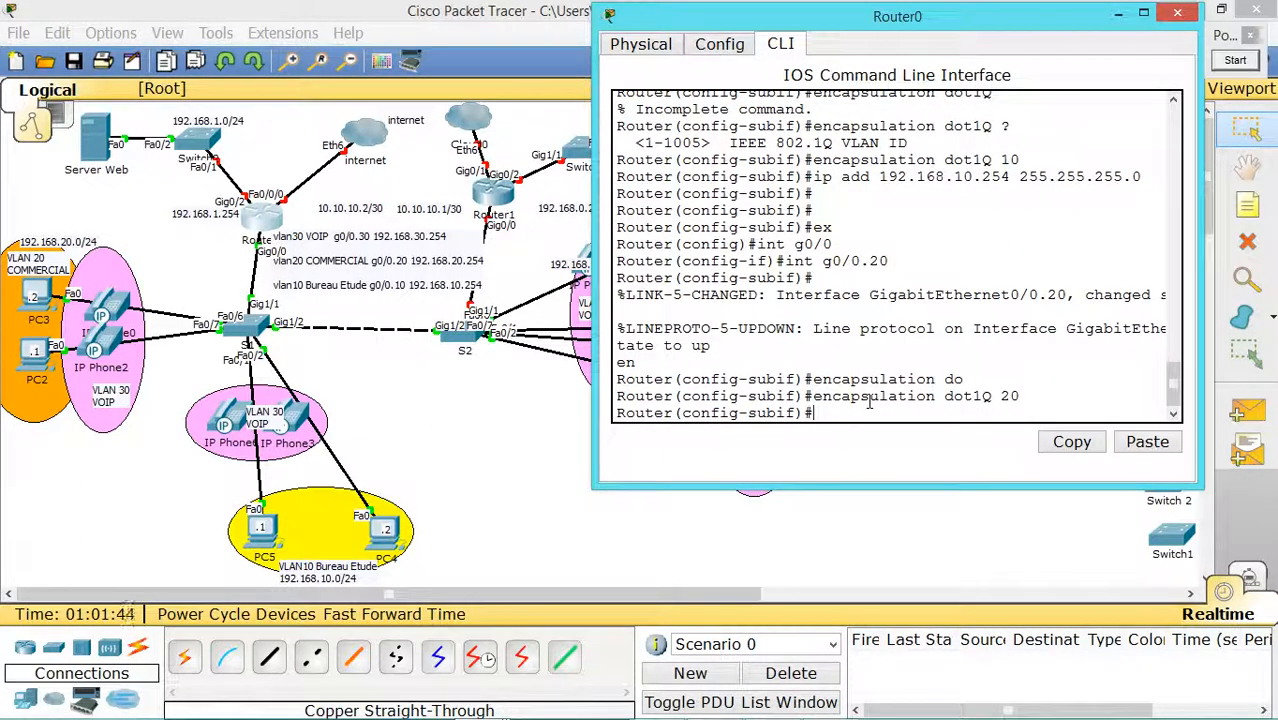
- Assign IP address 192.168.20.254 with mask 255.255.255.0 to the g0/0.20 subinterface
{"action": "type", "text": "ip a"}
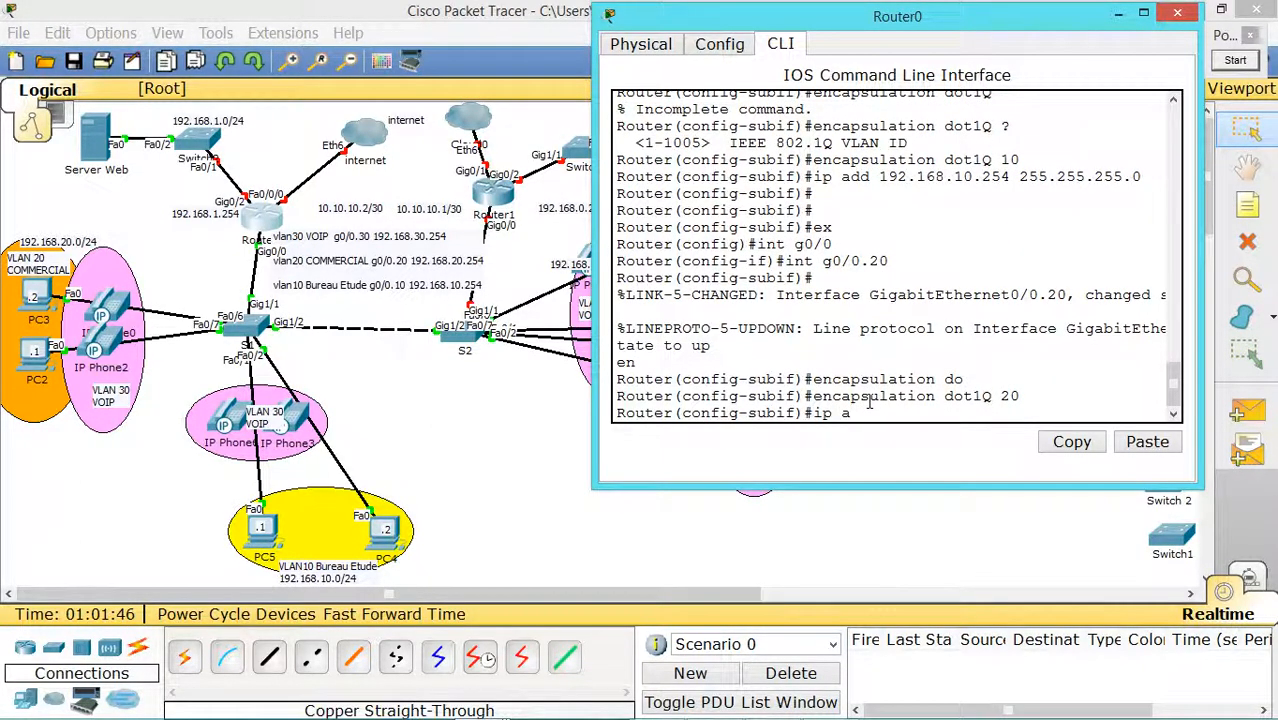
{"action": "key", "text": "BackSpace"}
{"action": "key", "text": "BackSpace"}
{"action": "key", "text": "BackSpace"}
{"action": "type", "text": "pp"}
{"action": "key", "text": "BackSpace"}
{"action": "key", "text": "BackSpace"}
{"action": "type", "text": "add 192.168."}
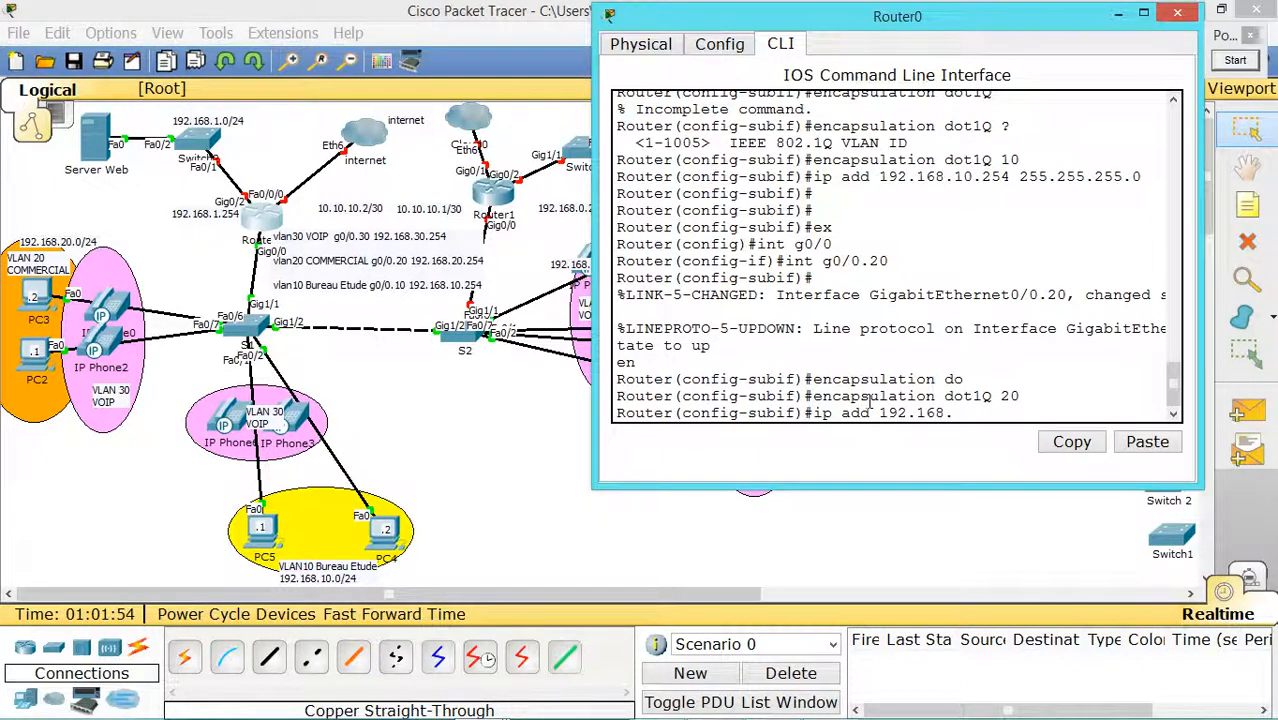
{"action": "type", "text": "20.254 255.255"}
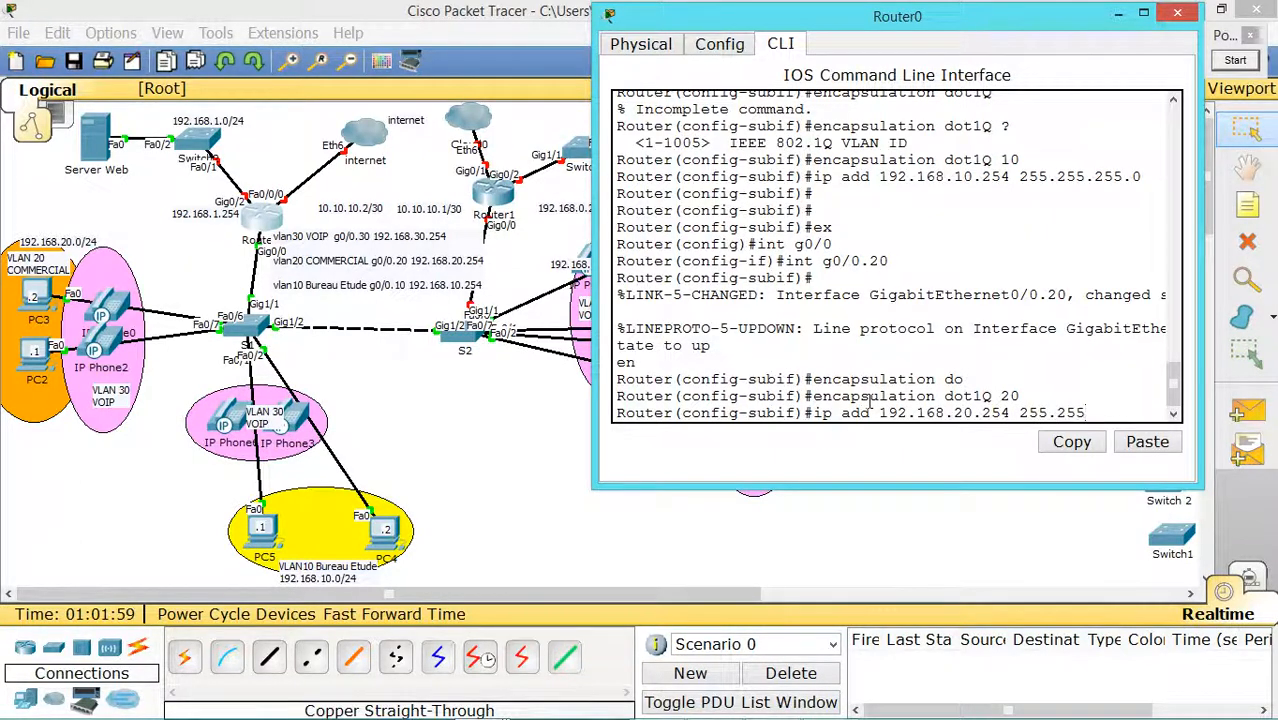
{"action": "type", "text": ".255.0"}
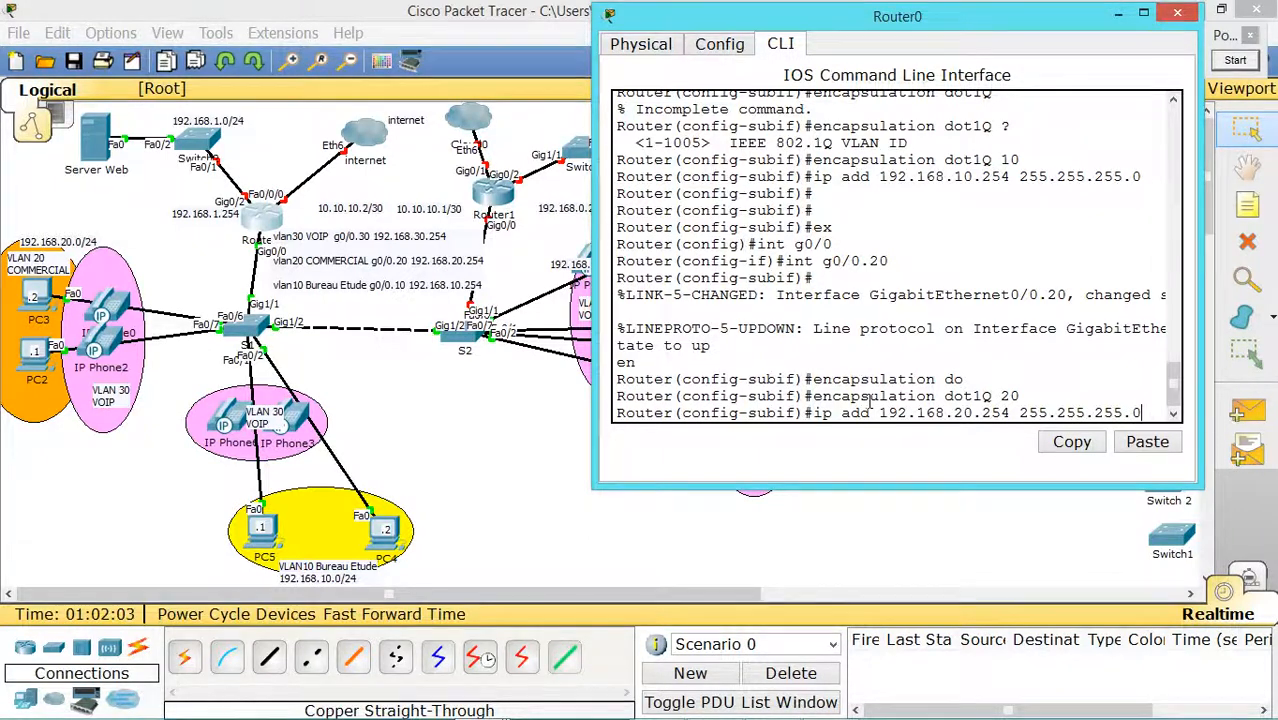
{"action": "key", "text": "Return"}
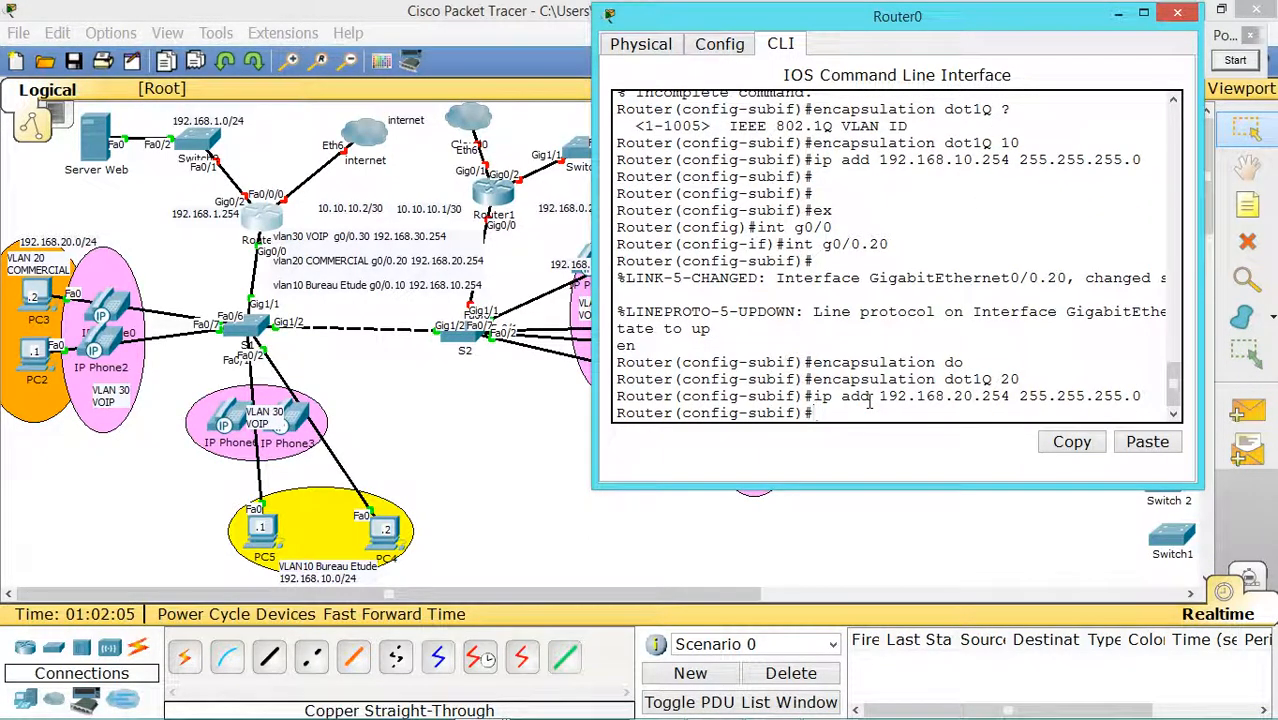
{"action": "type", "text": "itn"}
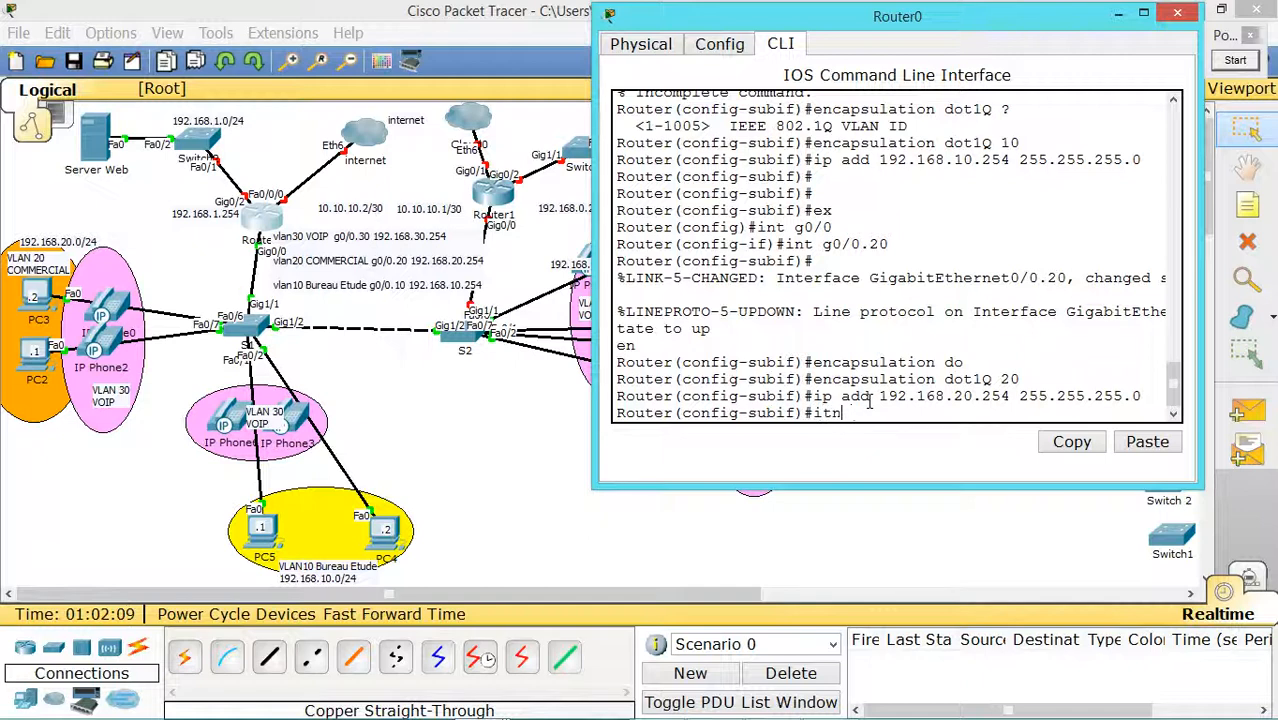
{"action": "key", "text": "BackSpace"}
{"action": "key", "text": "BackSpace"}
{"action": "key", "text": "BackSpace"}
{"action": "type", "text": "ext"}
{"action": "key", "text": "Return"}
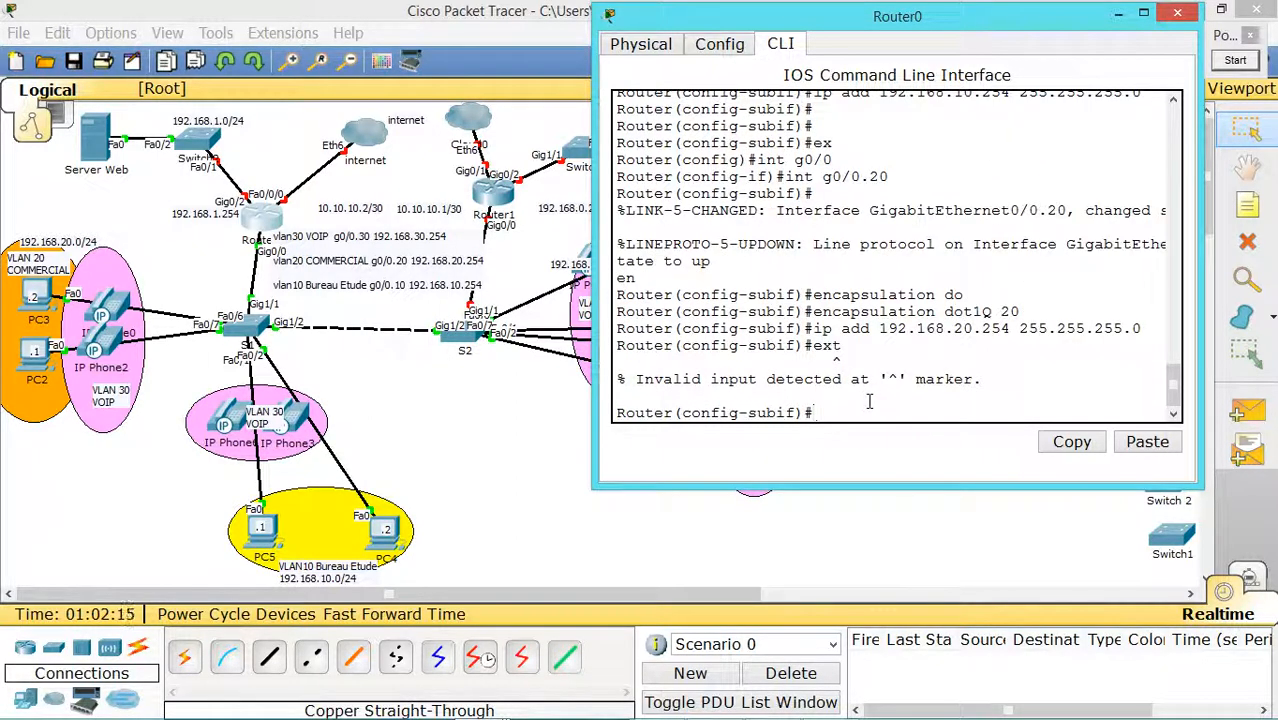
- Exit the g0/0.20 subinterface with ex and create subinterface g0/0.30 with int g0/0.30
{"action": "type", "text": "ex"}
{"action": "key", "text": "Return"}
{"action": "type", "text": "int g0/0"}
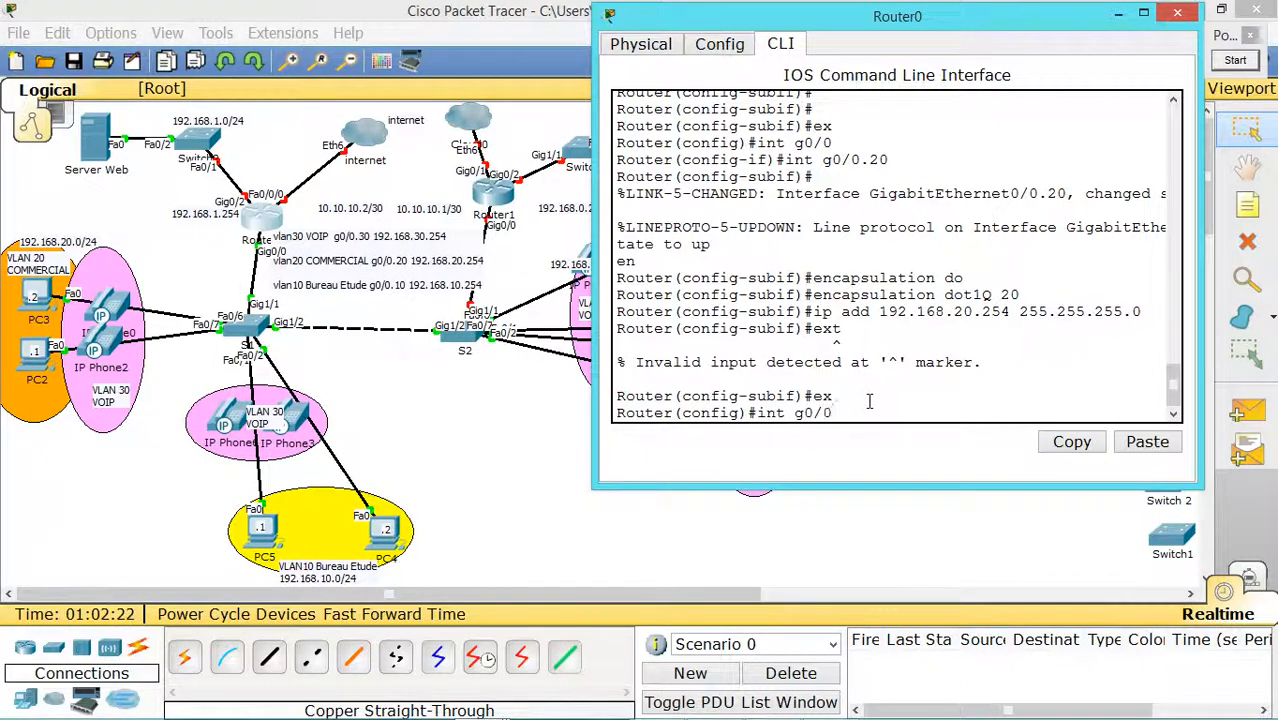
{"action": "type", "text": ".30"}
{"action": "key", "text": "Return"}
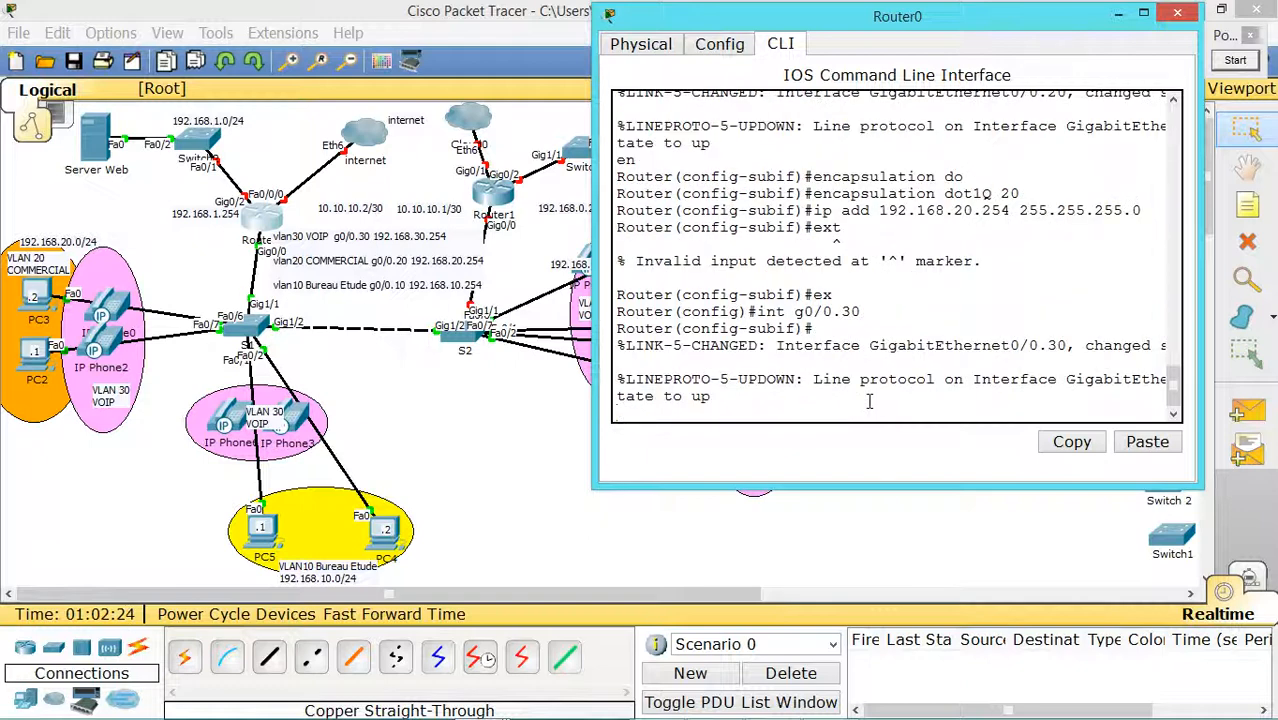
{"action": "key", "text": "Return"}
{"action": "key", "text": "Return"}
{"action": "key", "text": "Return"}
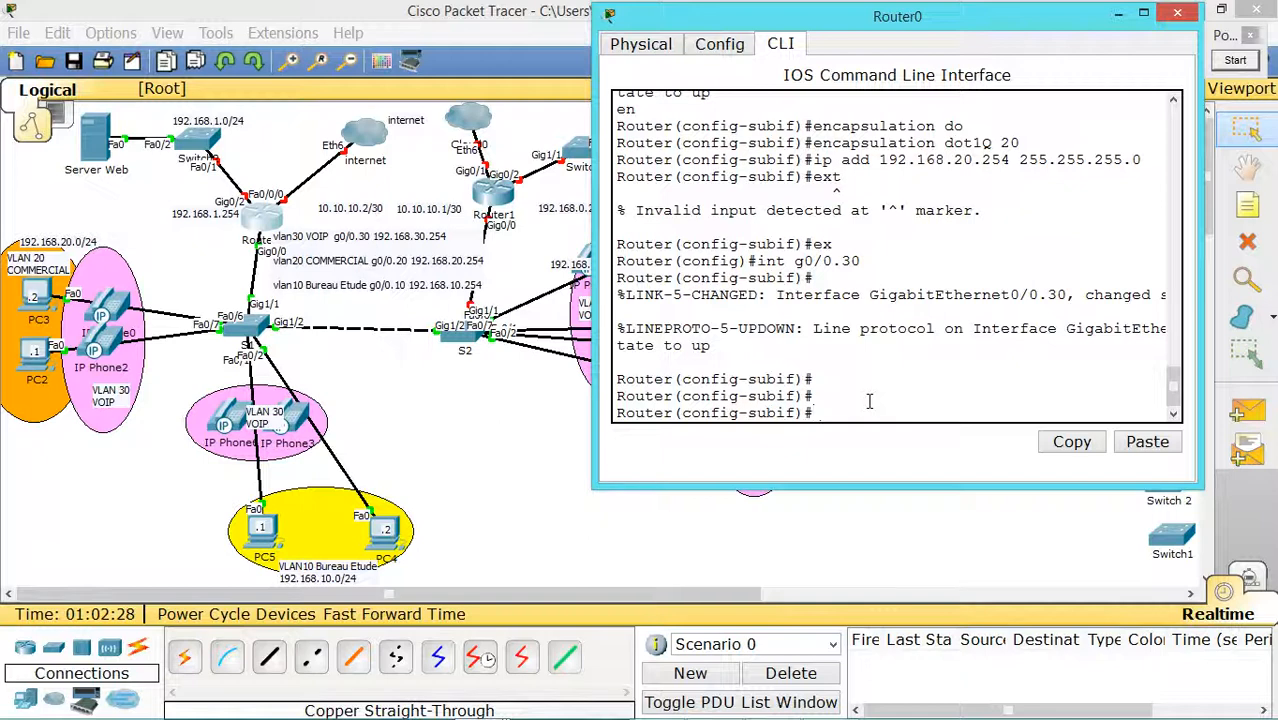
- Set the g0/0.30 subinterface's encapsulation to dot1Q with VLAN ID 30
{"action": "type", "text": "e"}
{"action": "key", "text": "Tab"}
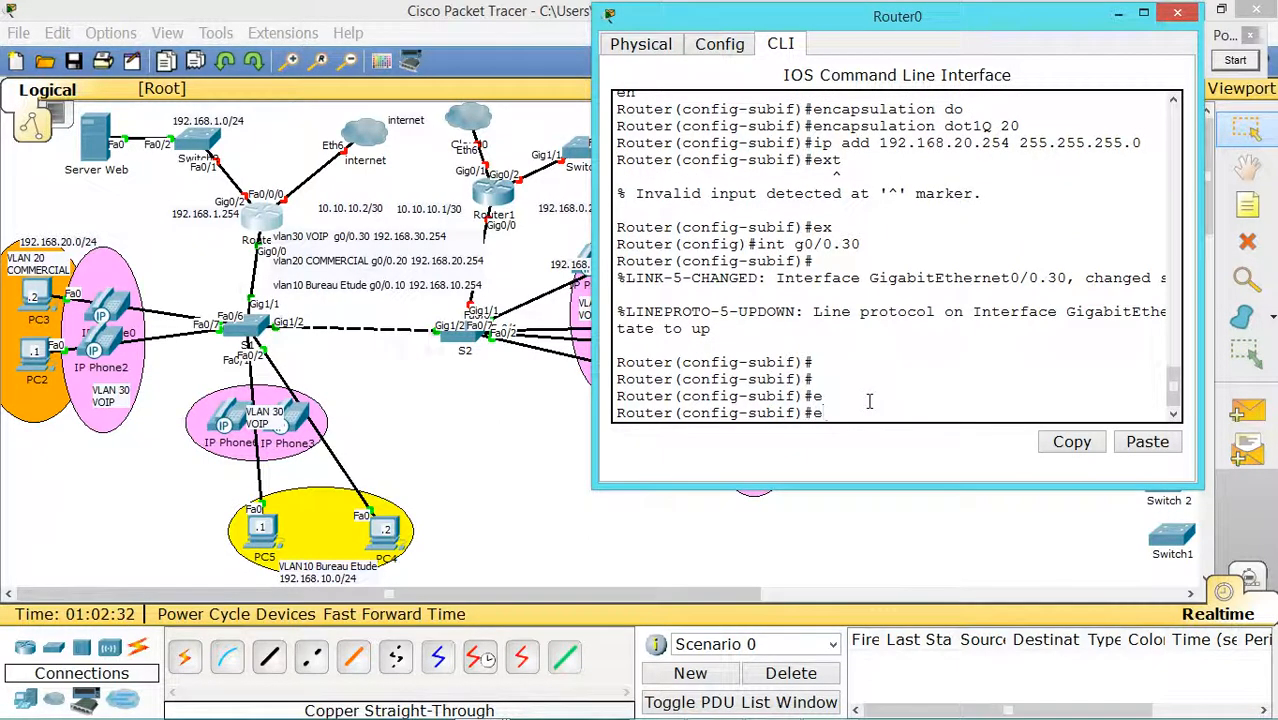
{"action": "type", "text": "n"}
{"action": "key", "text": "Tab"}
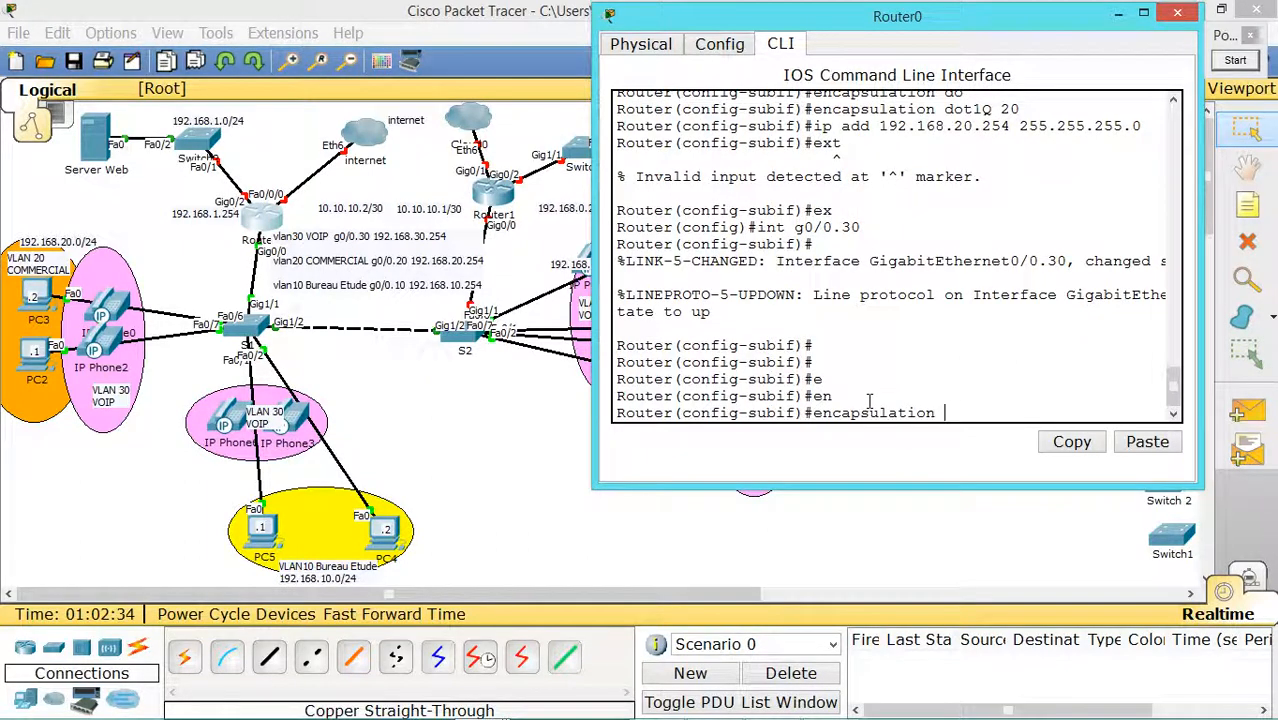
{"action": "type", "text": "d"}
{"action": "key", "text": "Tab"}
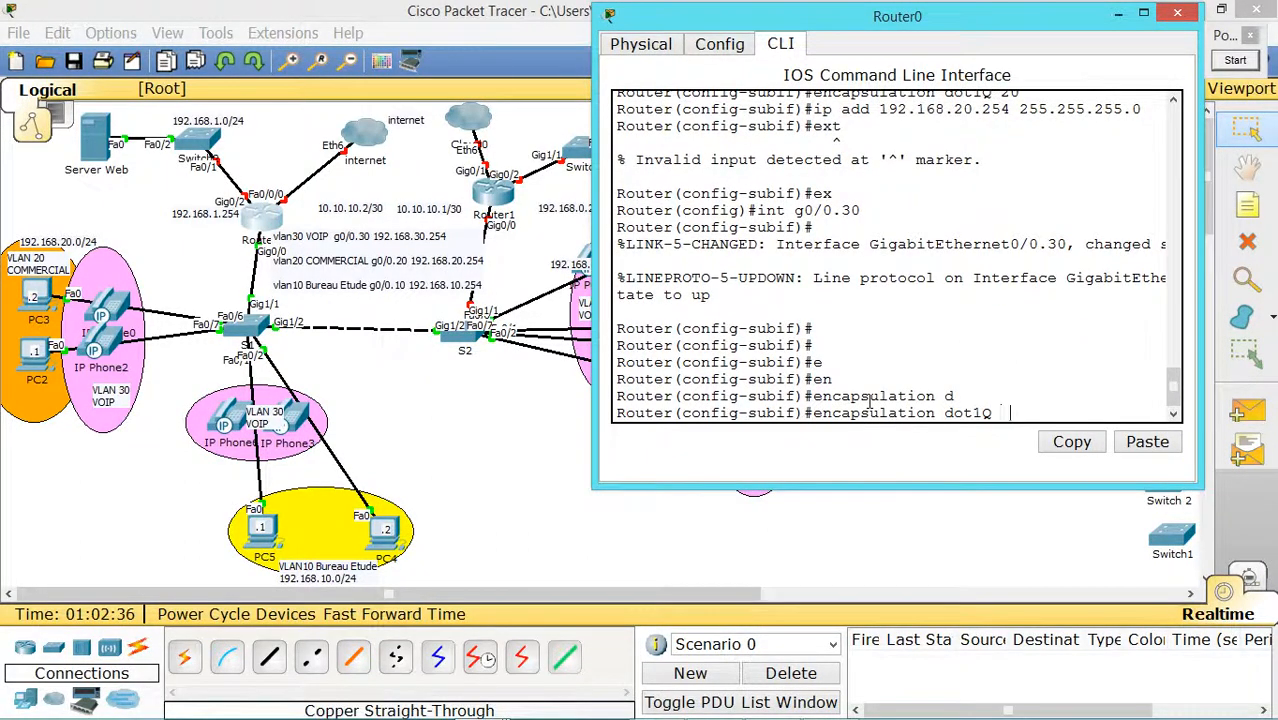
{"action": "type", "text": "30"}
{"action": "key", "text": "Return"}
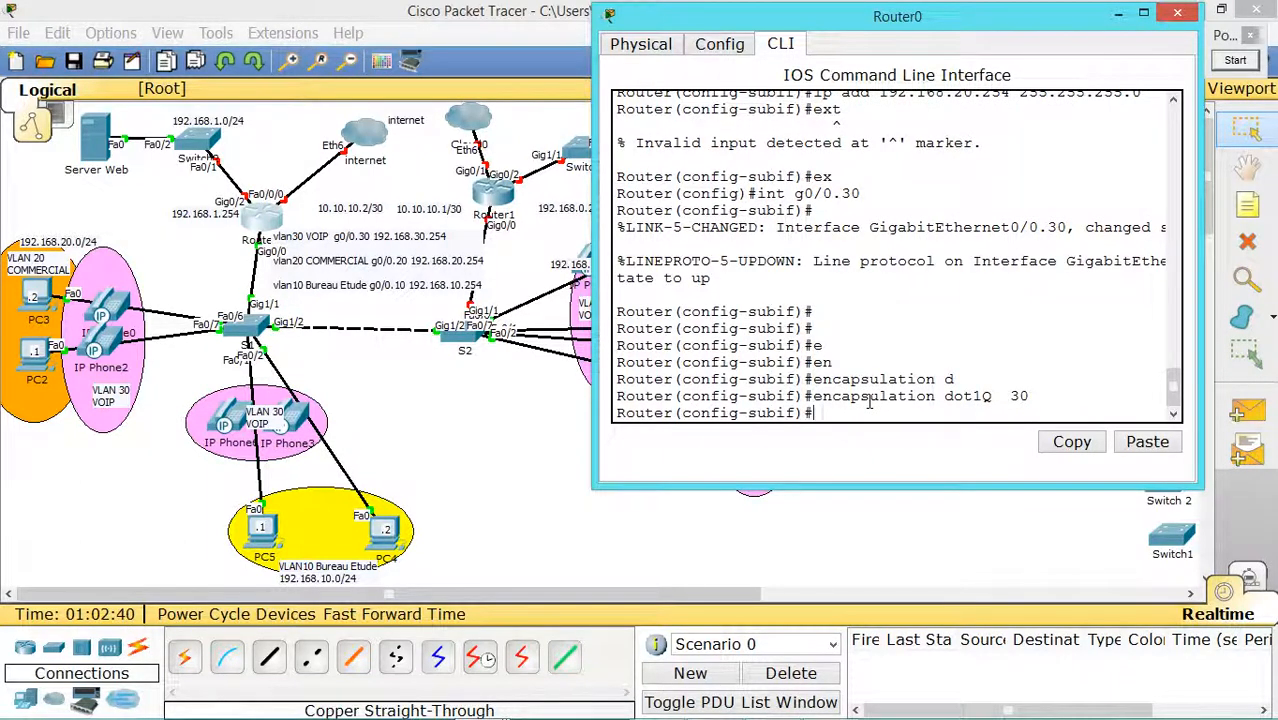
- Assign IP address 192.168.30.254 with mask 255.255.255.0 to the g0/0.30 subinterface
{"action": "type", "text": "ip add 192.168."}
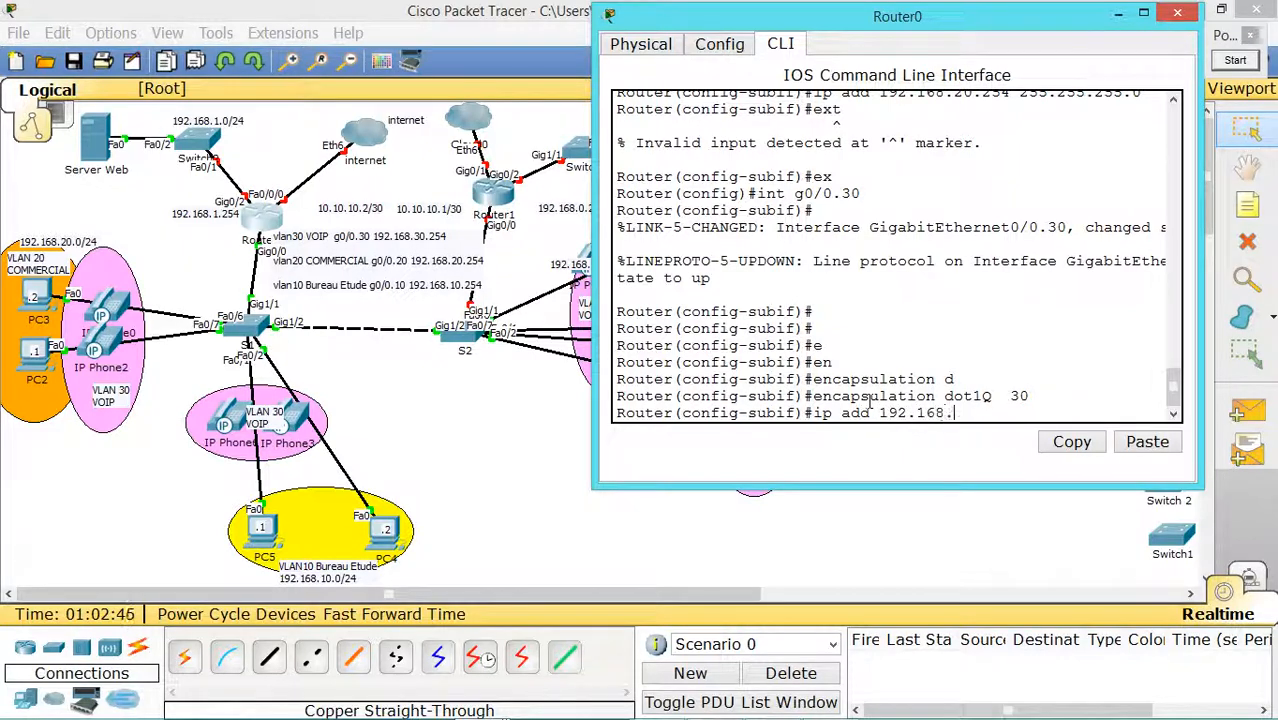
{"action": "type", "text": "30.254 255.255.2"}
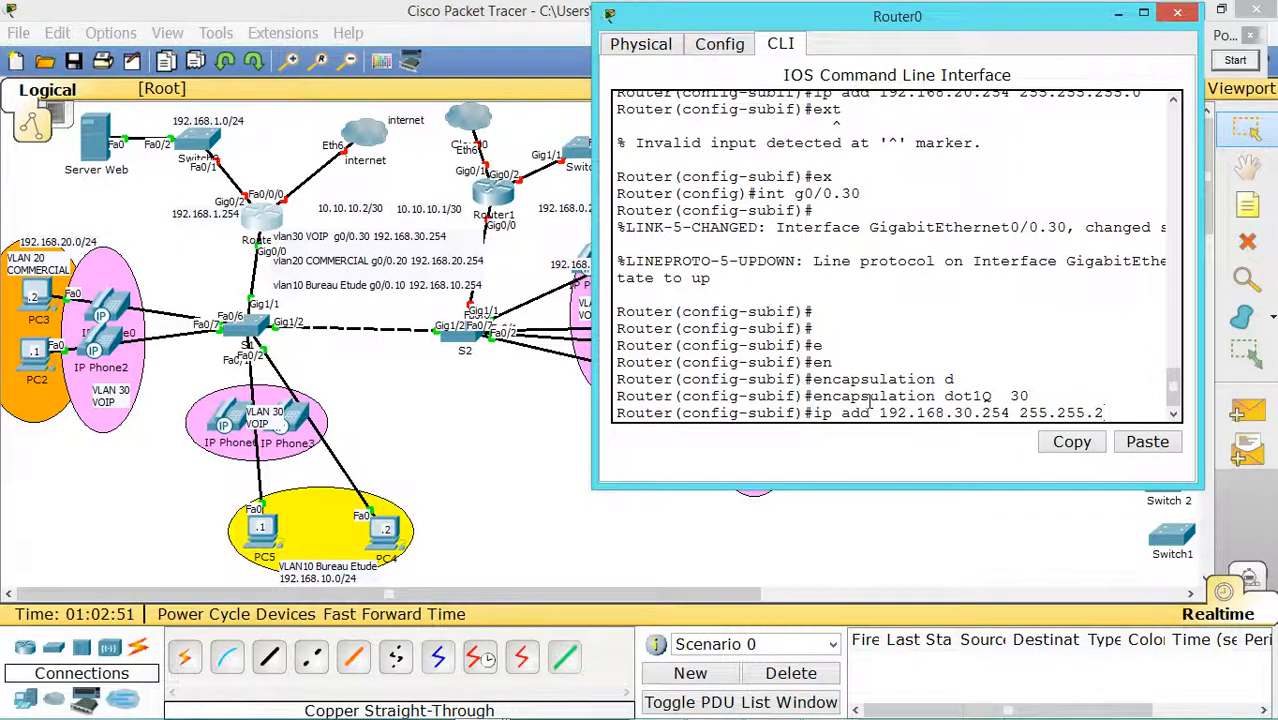
{"action": "type", "text": "55.0"}
{"action": "key", "text": "Return"}
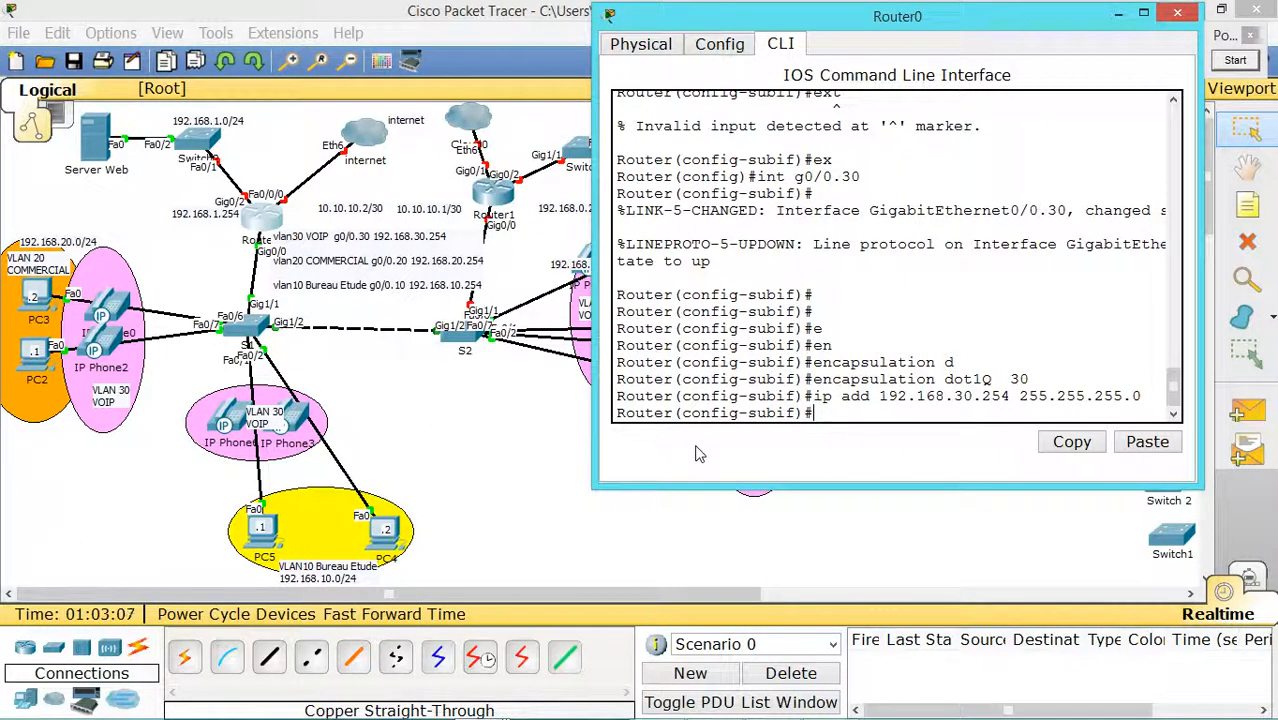
- Open Router1's command line and answer no to the initial configuration dialog to reach the Router> prompt
{"action": "left_click", "coordinate": [478, 197]}
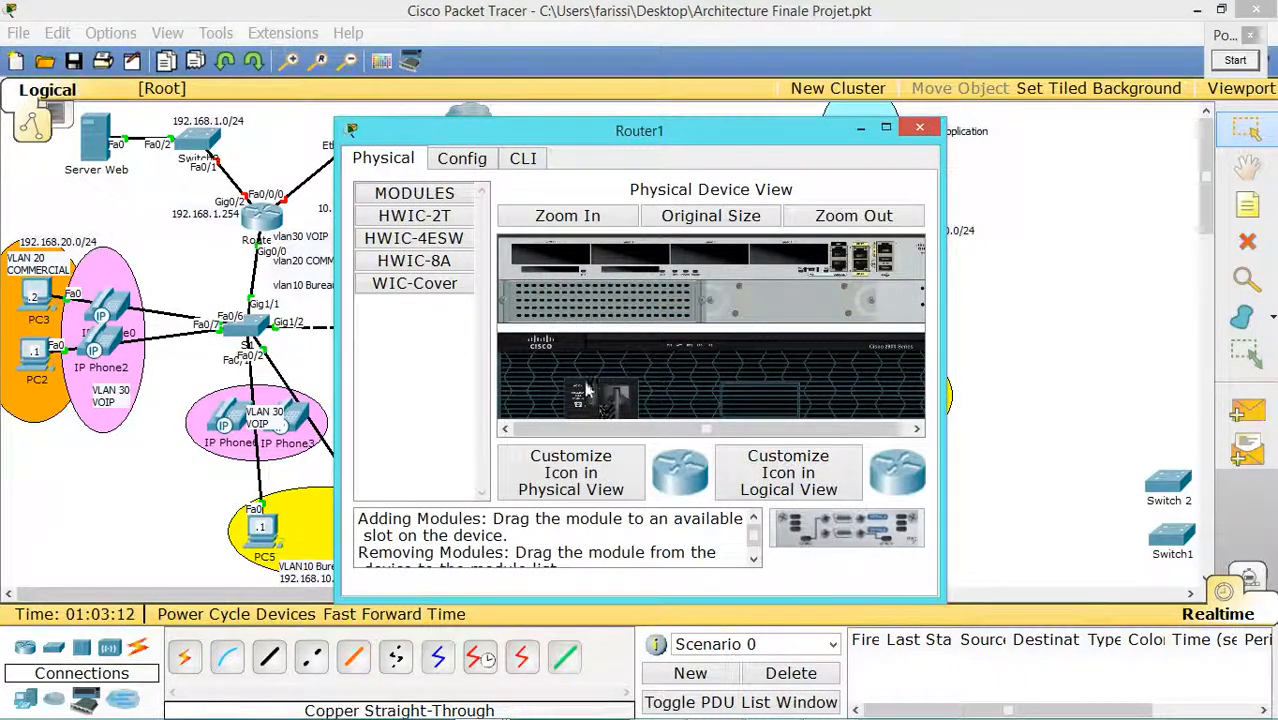
{"action": "left_click", "coordinate": [523, 160]}
{"action": "type", "text": "no"}
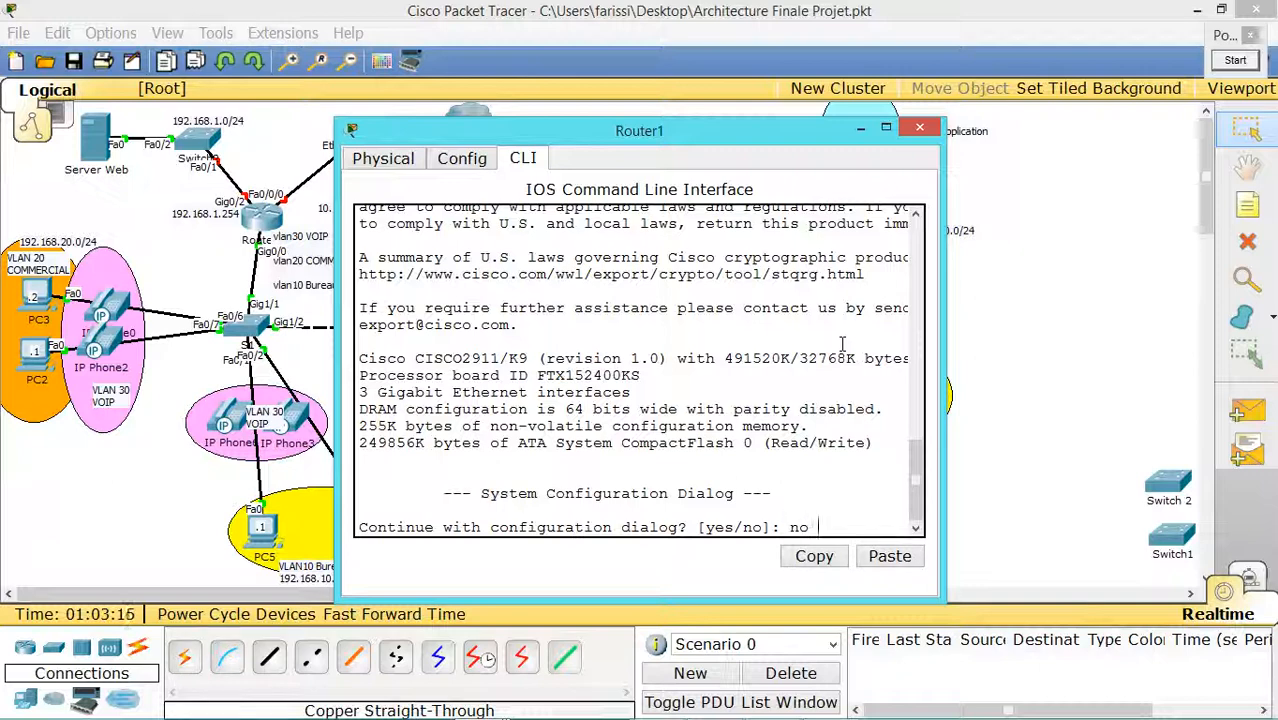
{"action": "key", "text": "Return"}
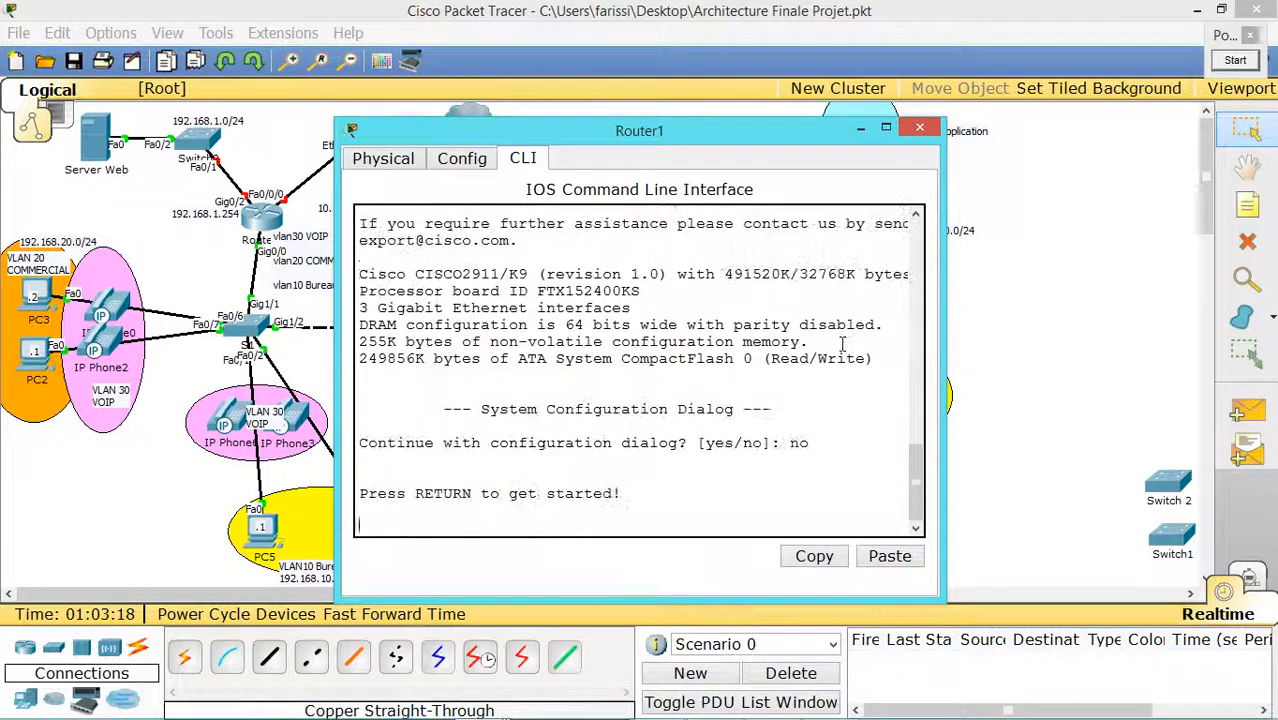
{"action": "key", "text": "Return"}
{"action": "key", "text": "Return"}
{"action": "key", "text": "Return"}
{"action": "key", "text": "Return"}
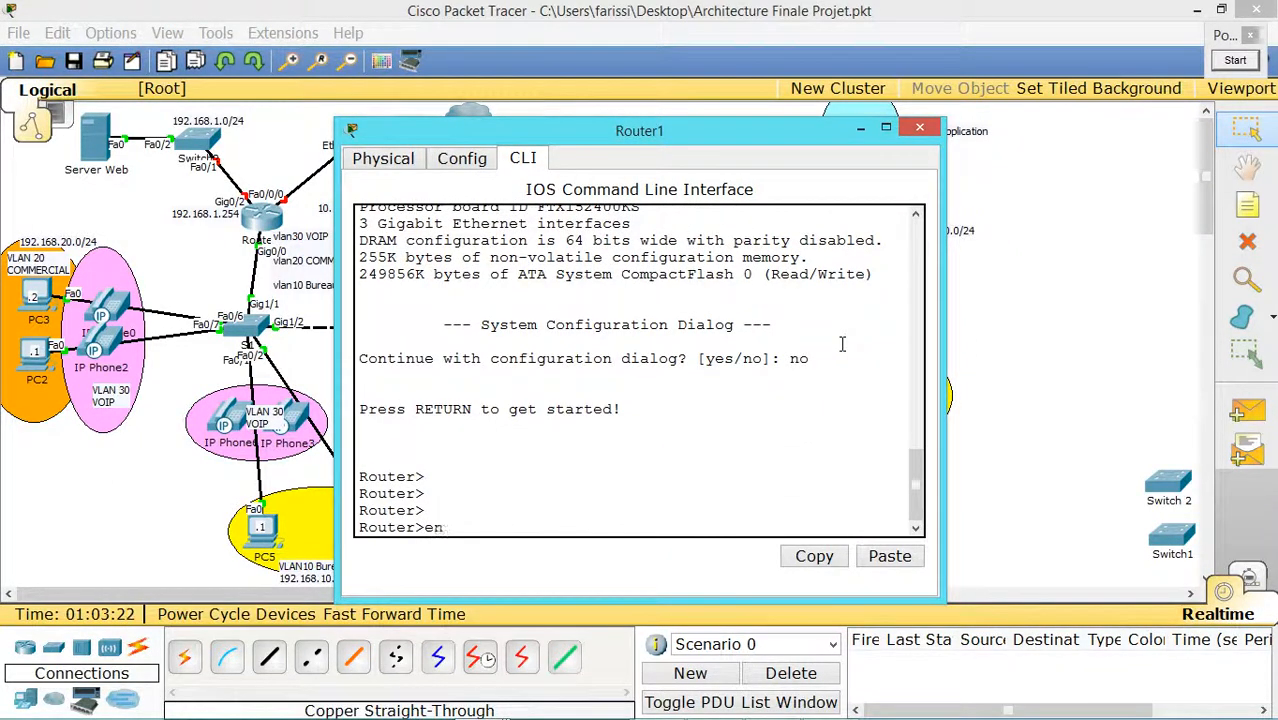
- Enter privileged mode on Router1 with en and global configuration mode with conf t
{"action": "type", "text": "en"}
{"action": "key", "text": "Return"}
{"action": "type", "text": "co"}
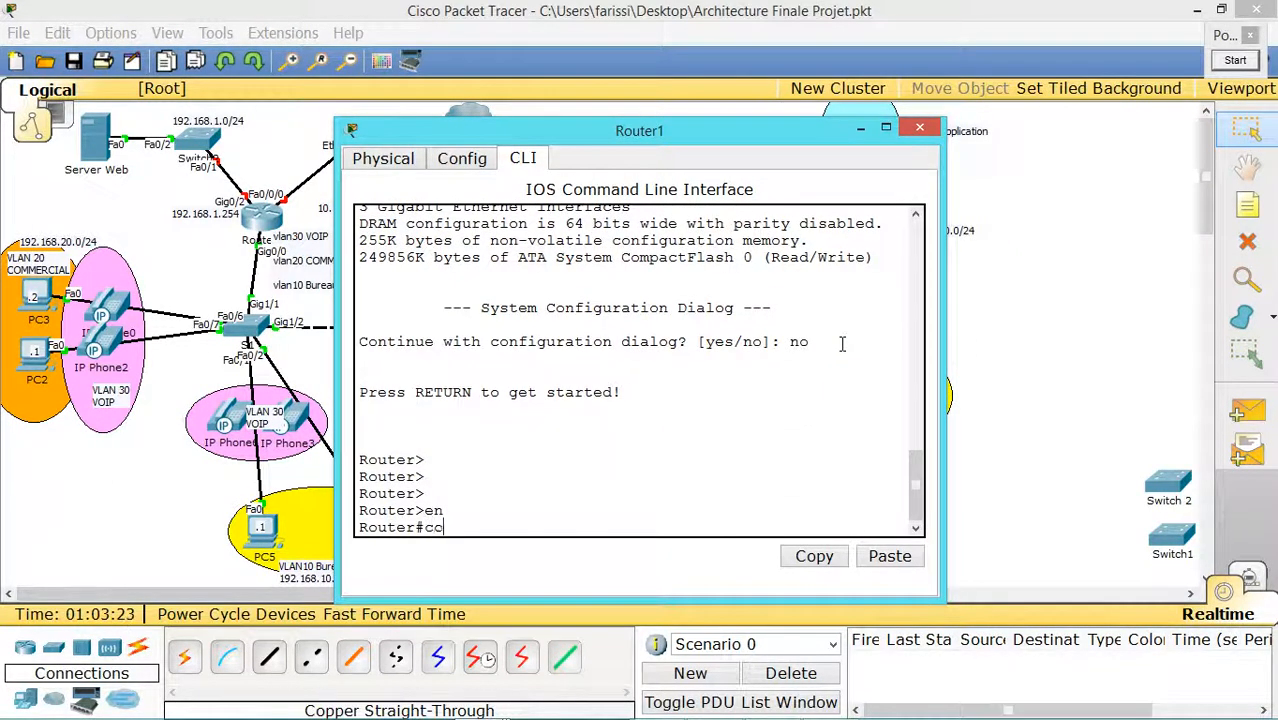
{"action": "type", "text": "nf t"}
{"action": "key", "text": "Return"}
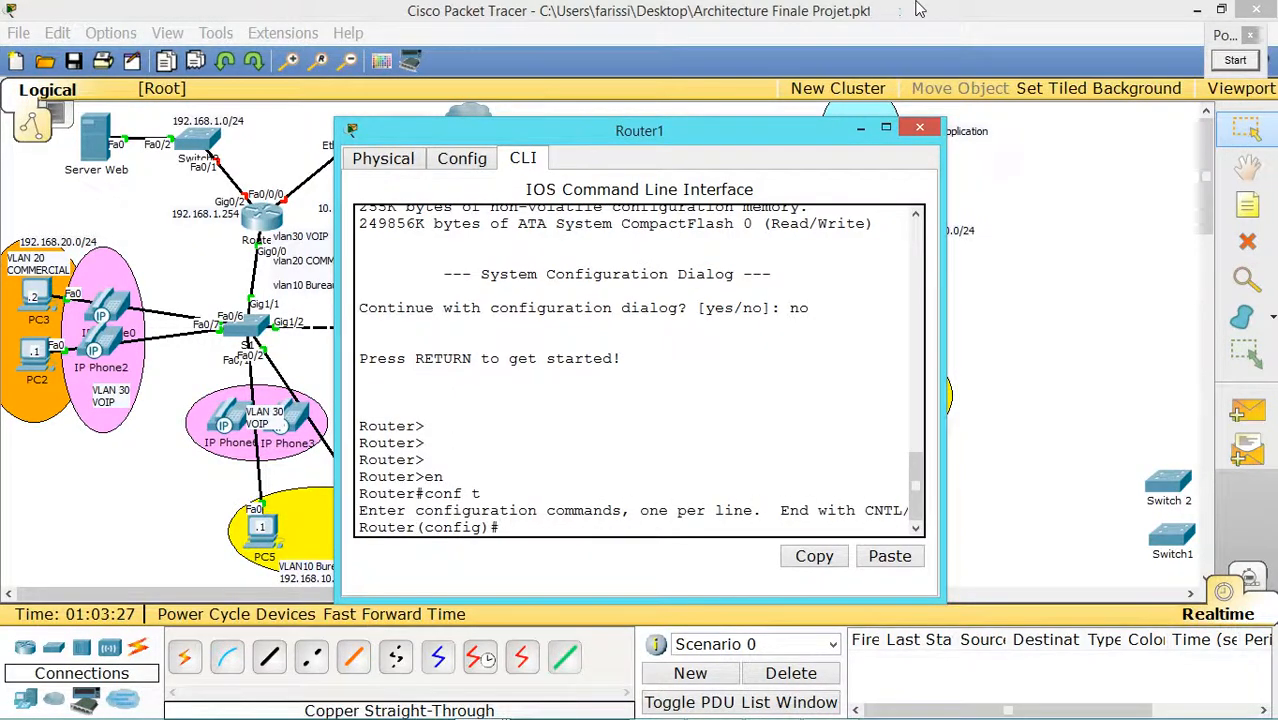
- Minimize Router1 and show Router0's full running configuration with do sh run
{"action": "left_click", "coordinate": [860, 127]}
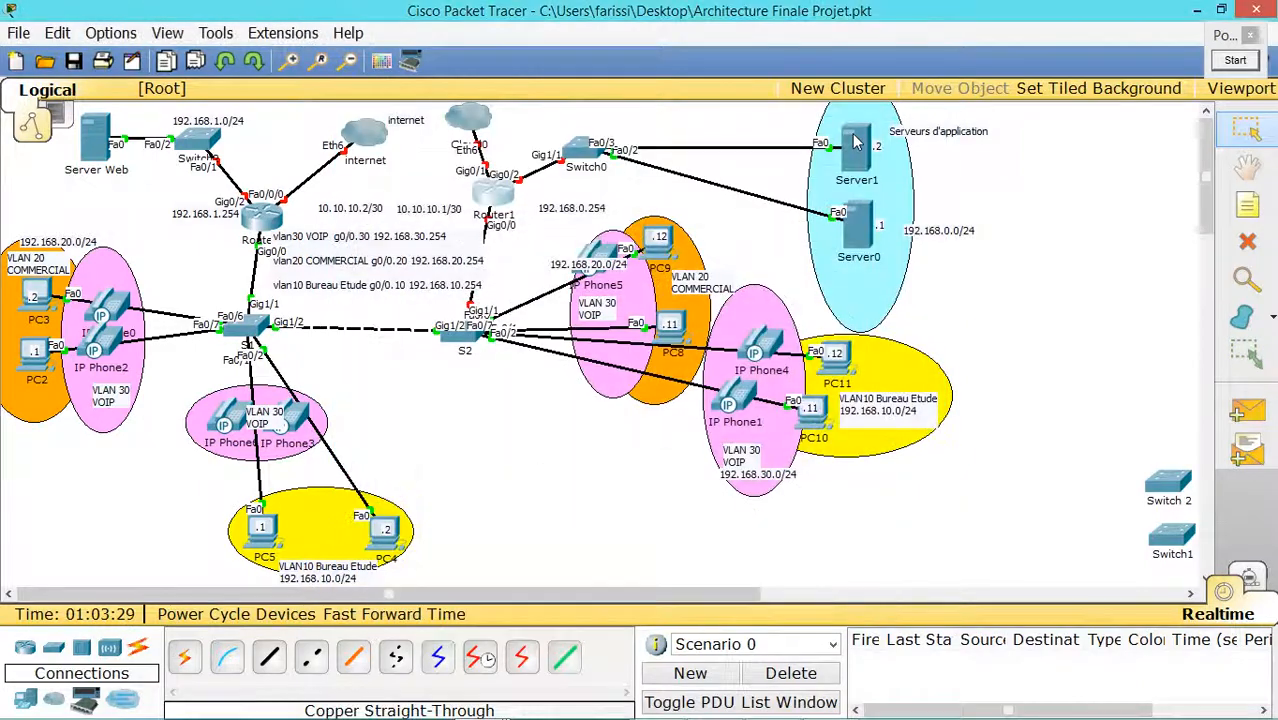
{"action": "mouse_move", "coordinate": [855, 142]}
{"action": "left_click", "coordinate": [277, 223]}
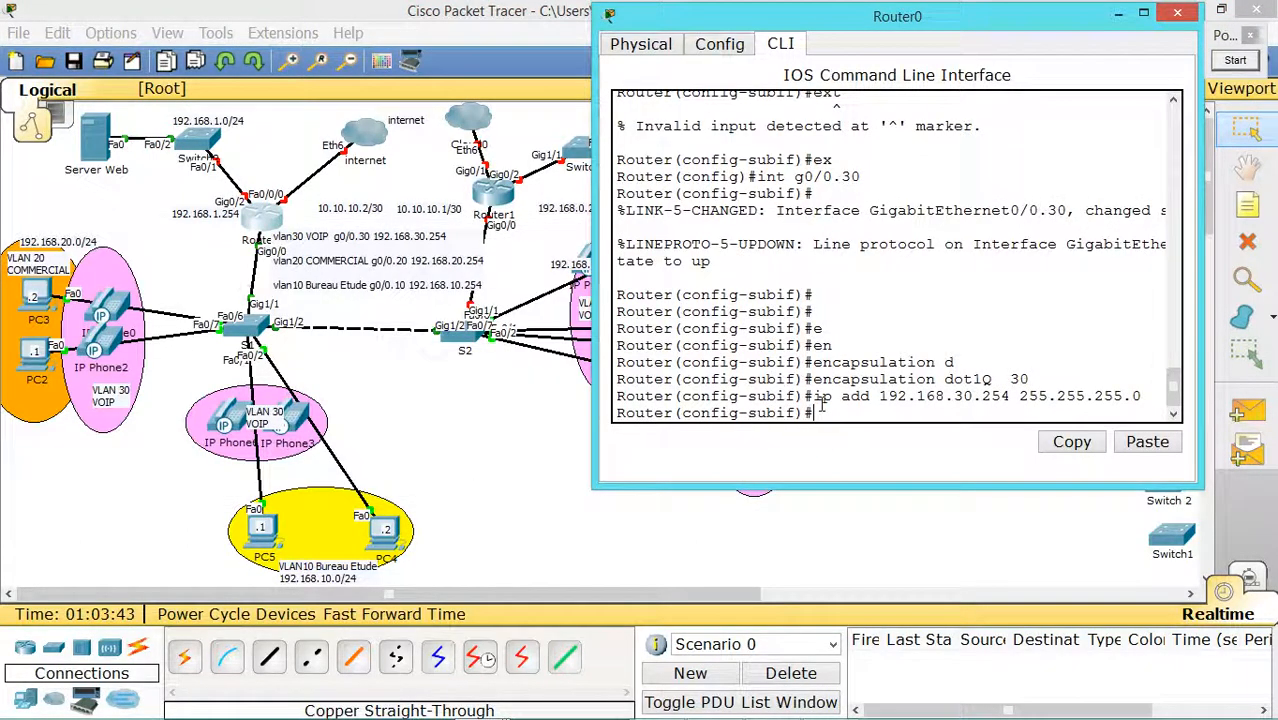
{"action": "type", "text": "do sh run"}
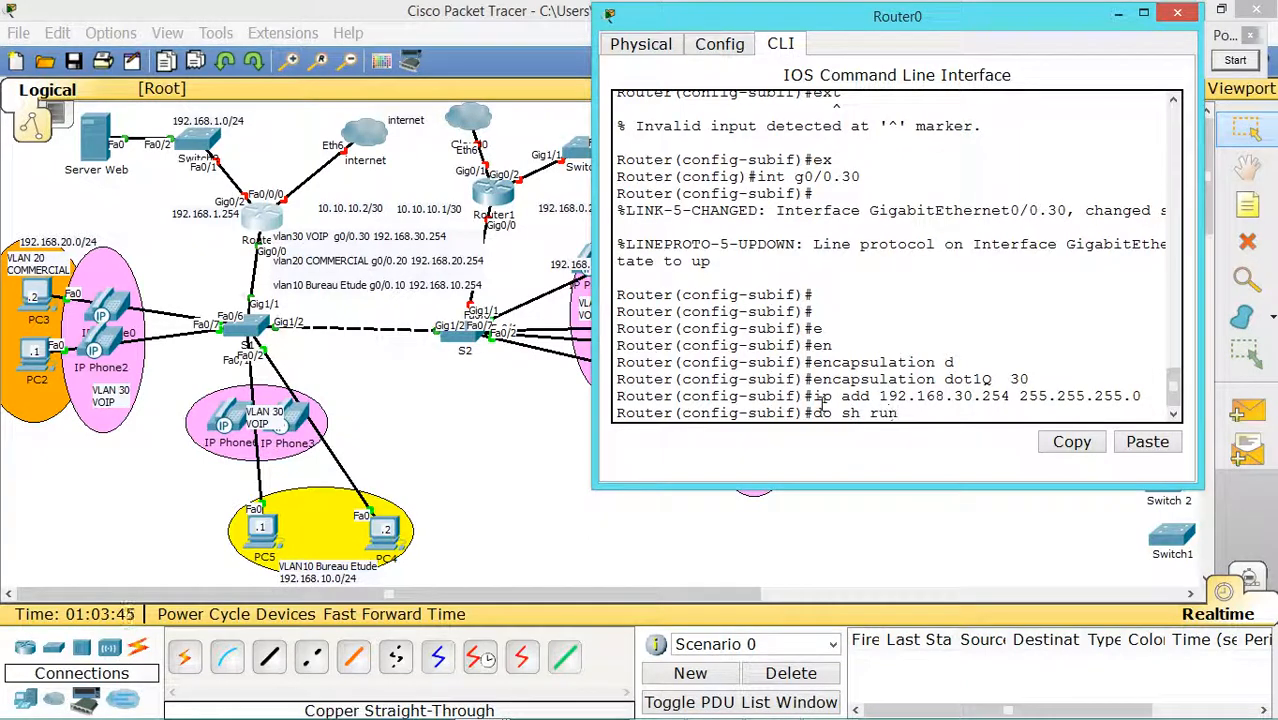
{"action": "key", "text": "Return"}
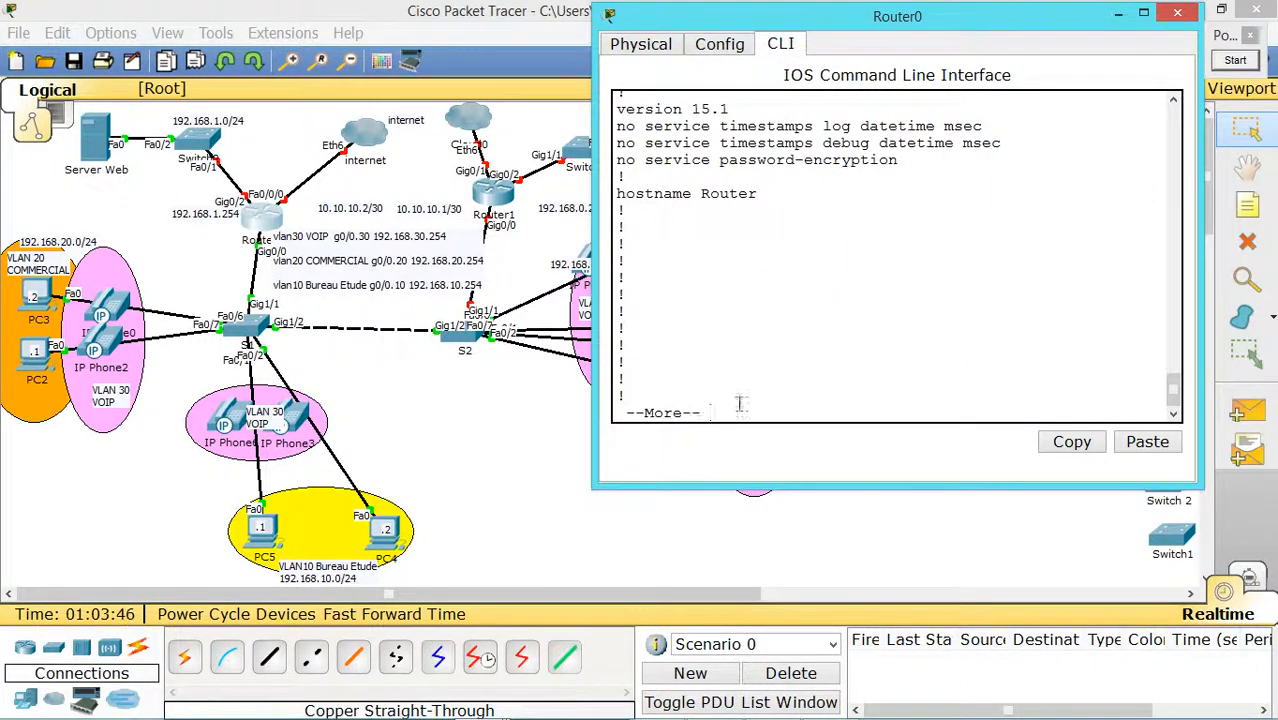
{"action": "key", "text": "space"}
{"action": "key", "text": "space"}
{"action": "key", "text": "space"}
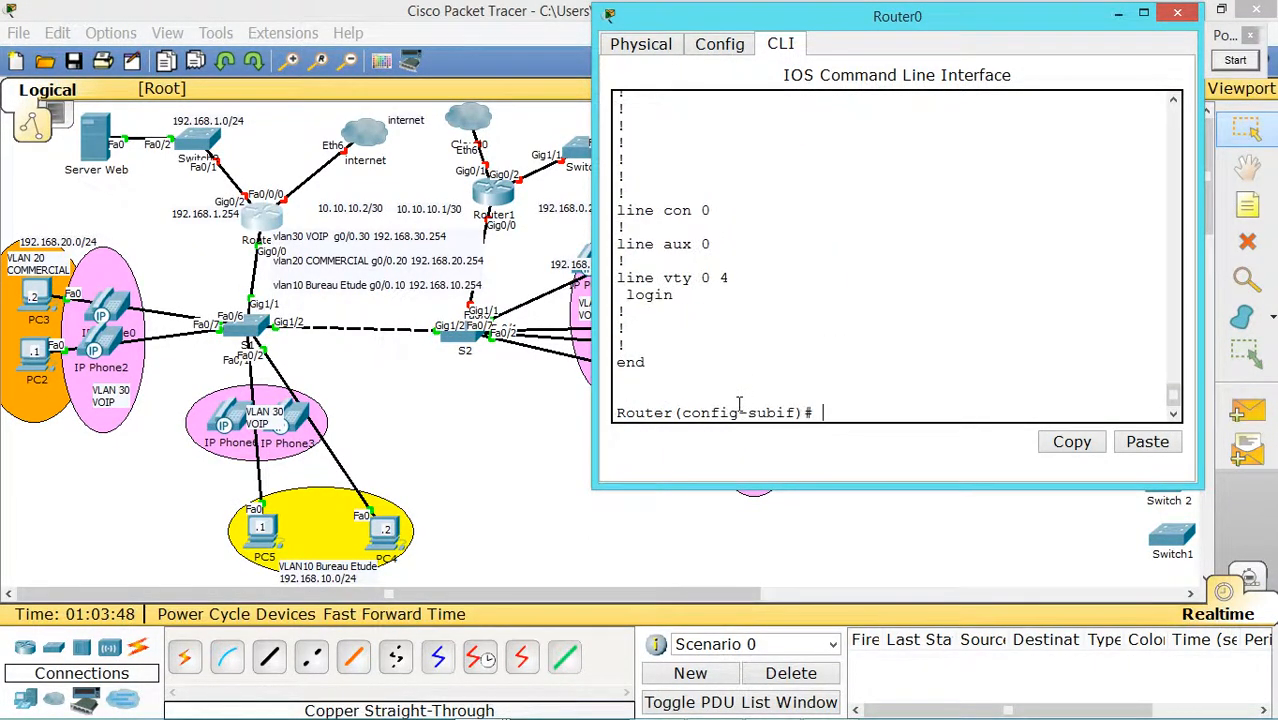
- Copy the GigabitEthernet0/0.10, 0/0.20 and 0/0.30 configuration blocks from Router0's running configuration
{"action": "scroll", "coordinate": [739, 403], "scroll_direction": "up", "scroll_amount": 10}
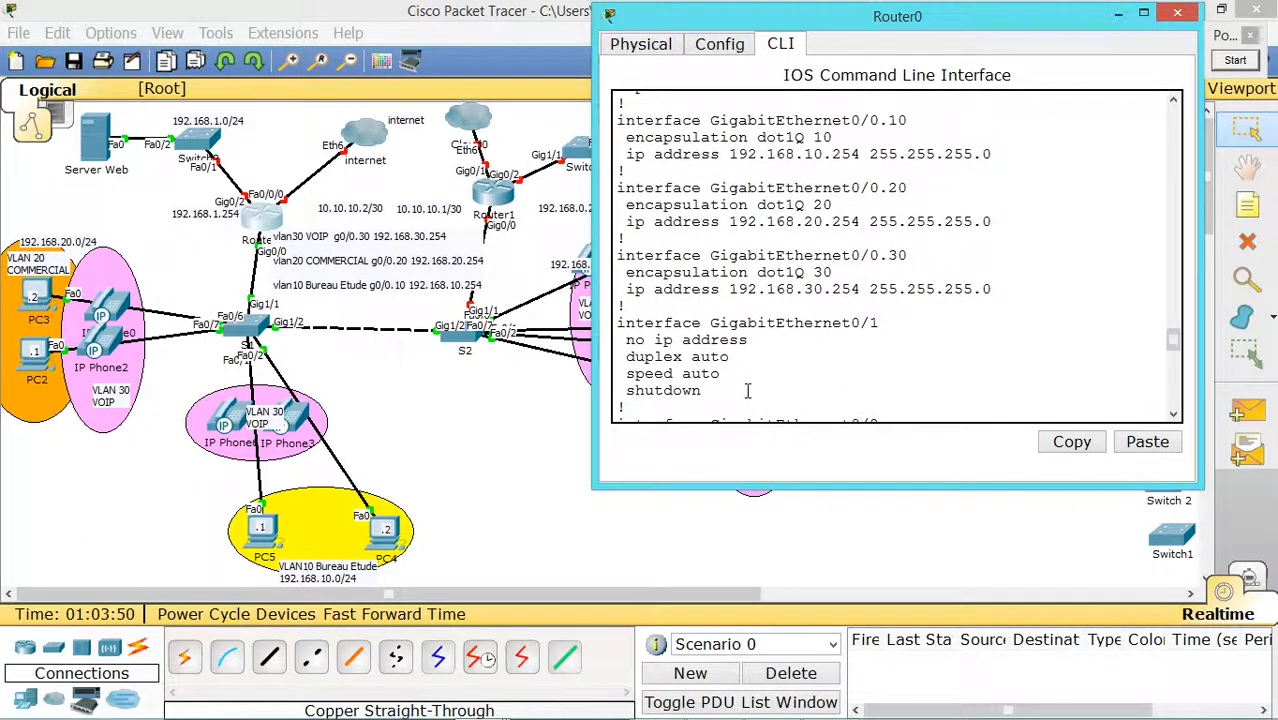
{"action": "scroll", "coordinate": [747, 391], "scroll_direction": "up", "scroll_amount": 2}
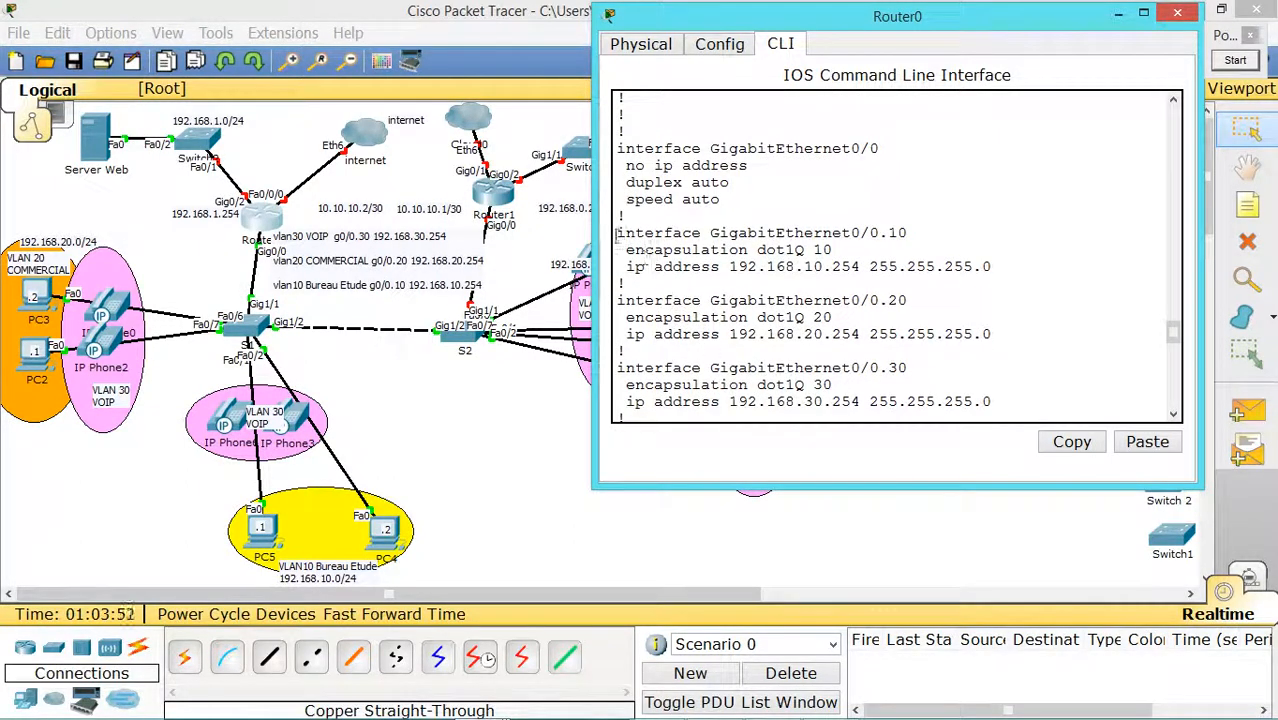
{"action": "left_click_drag", "start_coordinate": [627, 215], "coordinate": [1032, 342]}
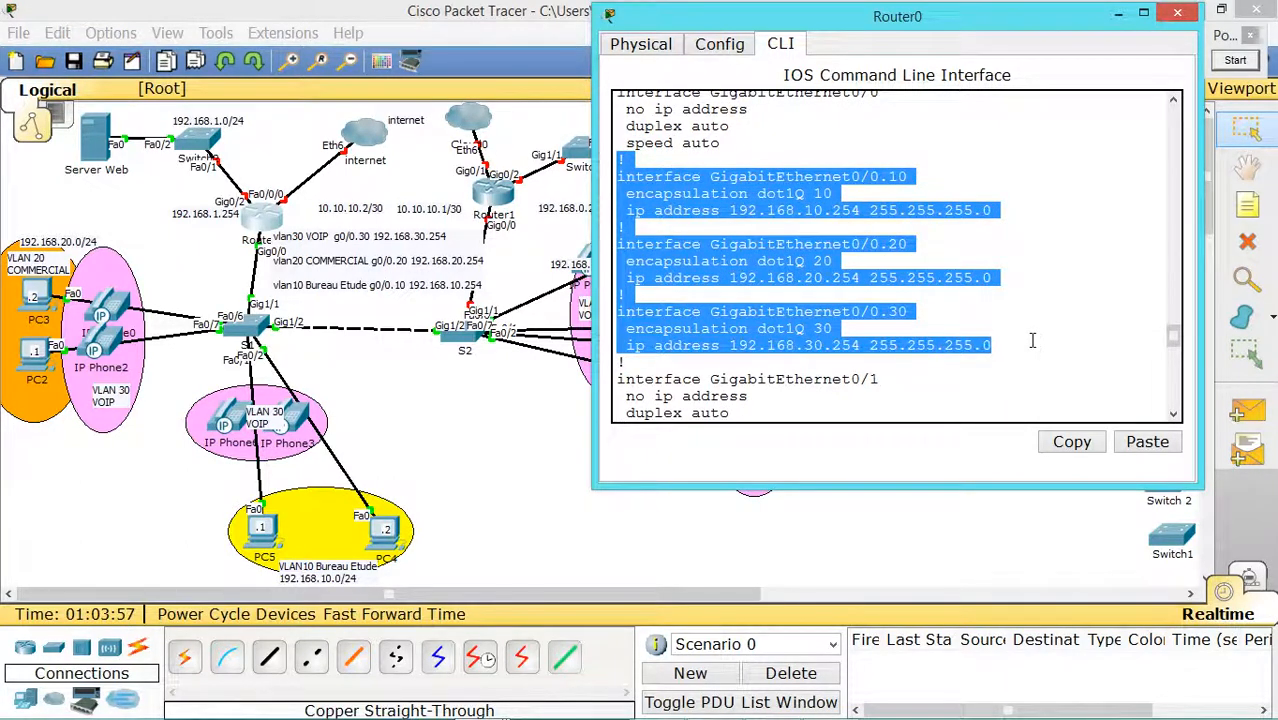
{"action": "left_click", "coordinate": [1062, 443]}
- Minimize the Packet Tracer windows, create a text document on the desktop with the default name and open it in Notepad
{"action": "left_click", "coordinate": [1118, 13]}
{"action": "left_click", "coordinate": [1190, 15]}
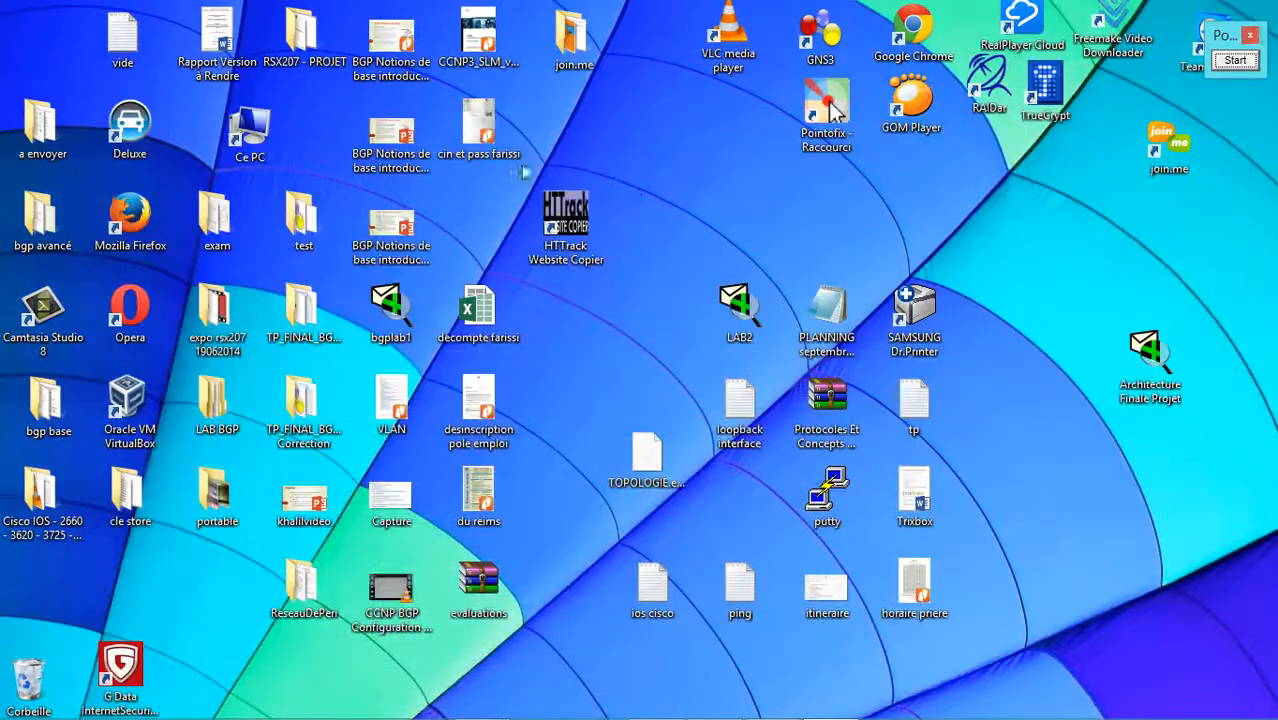
{"action": "right_click", "coordinate": [716, 154]}
{"action": "mouse_move", "coordinate": [856, 376]}
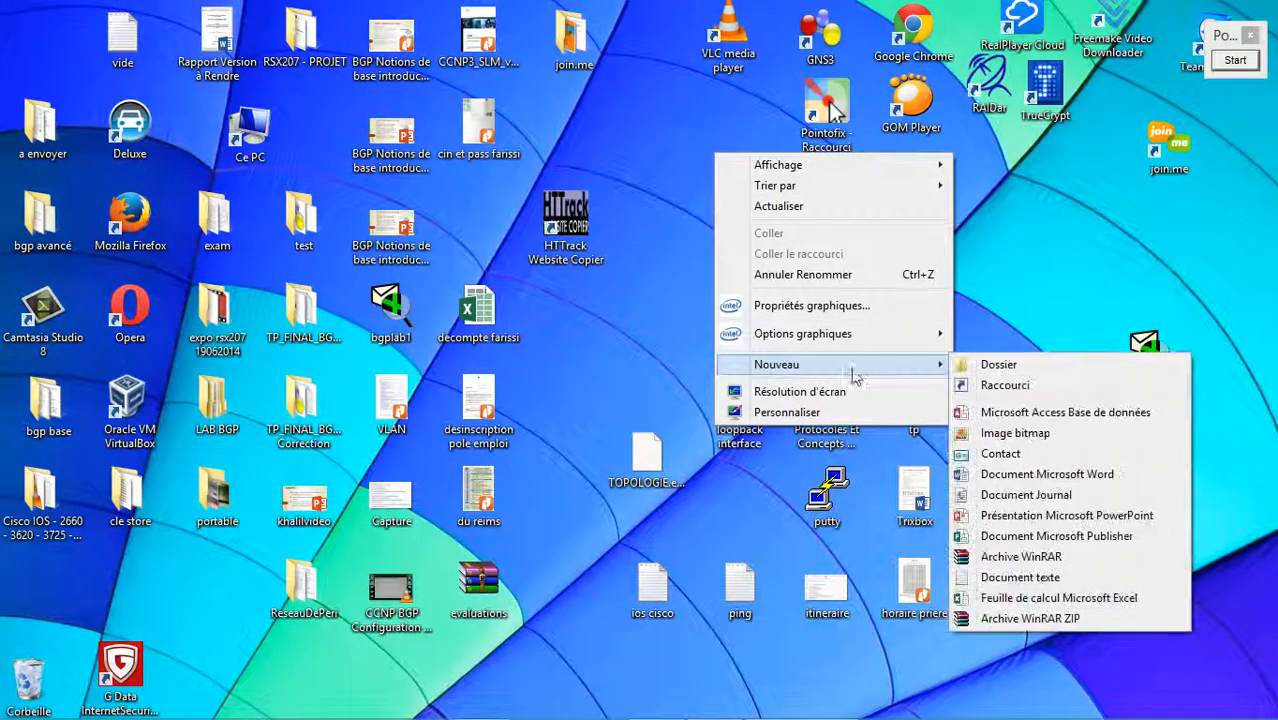
{"action": "left_click", "coordinate": [1010, 577]}
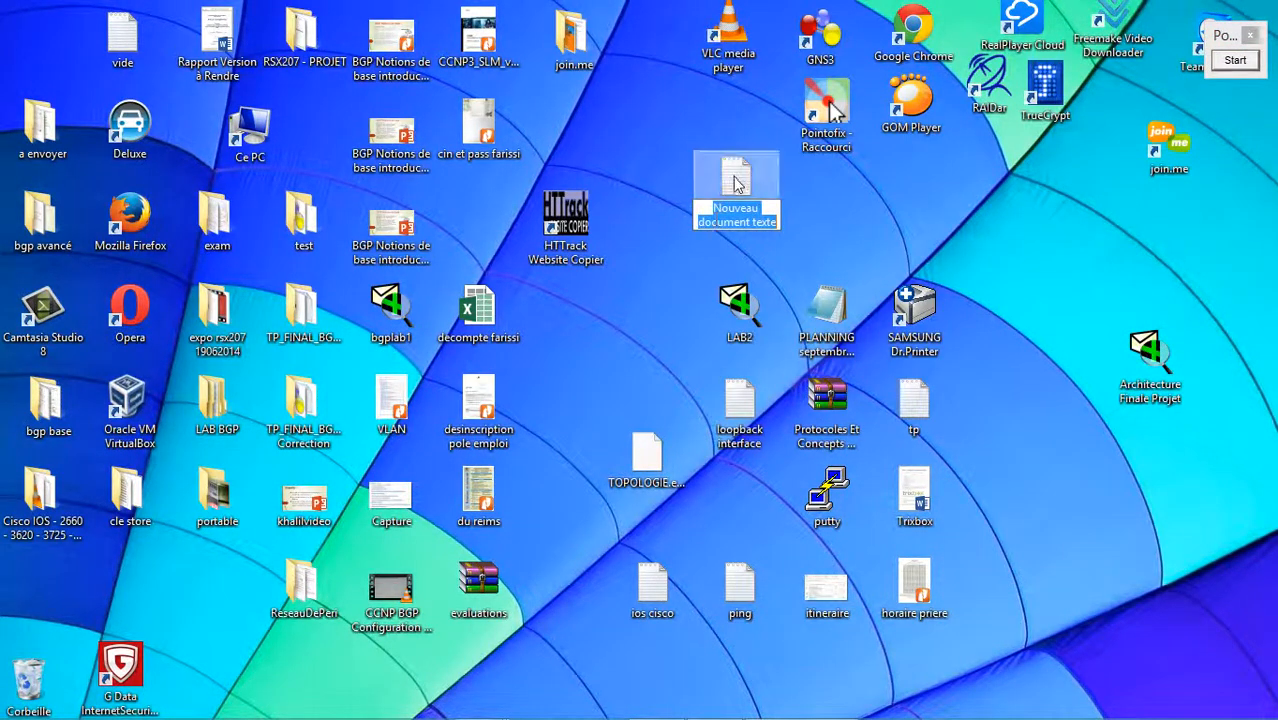
{"action": "key", "text": "Return"}
{"action": "double_click", "coordinate": [737, 183]}
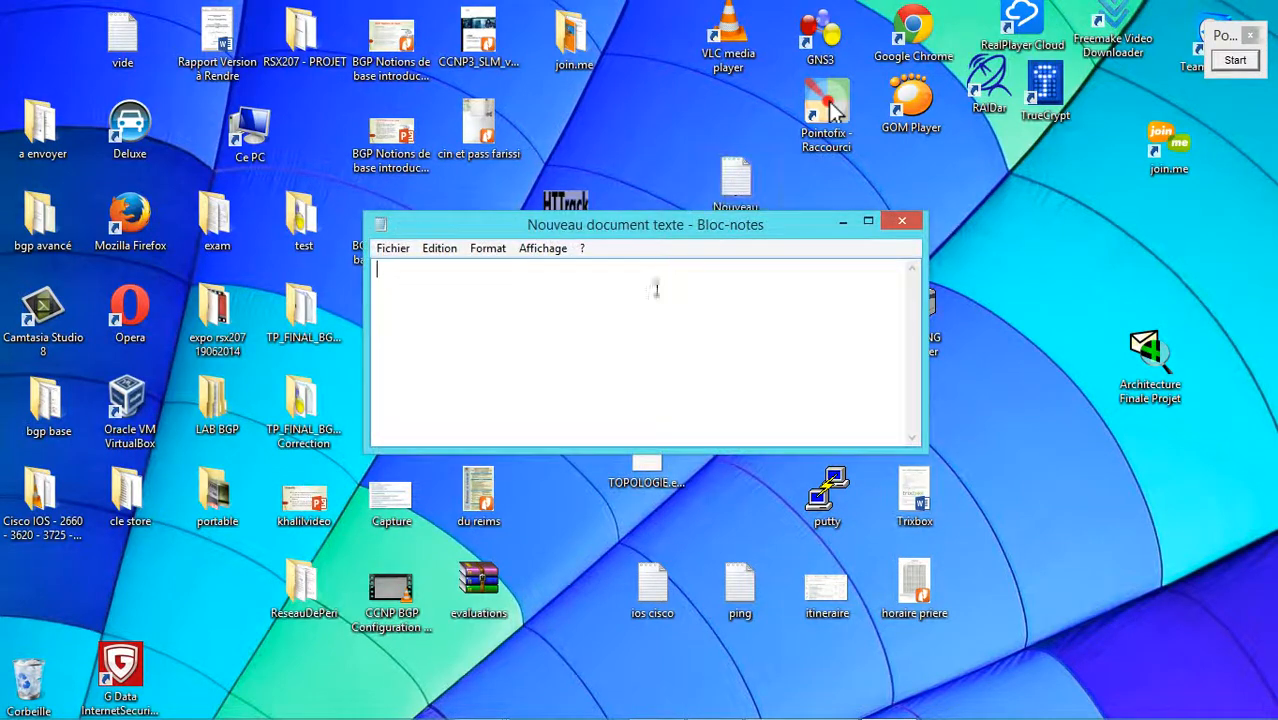
- Paste the copied subinterface configuration into the empty text document and maximize its window
{"action": "right_click", "coordinate": [650, 292]}
{"action": "left_click", "coordinate": [686, 379]}
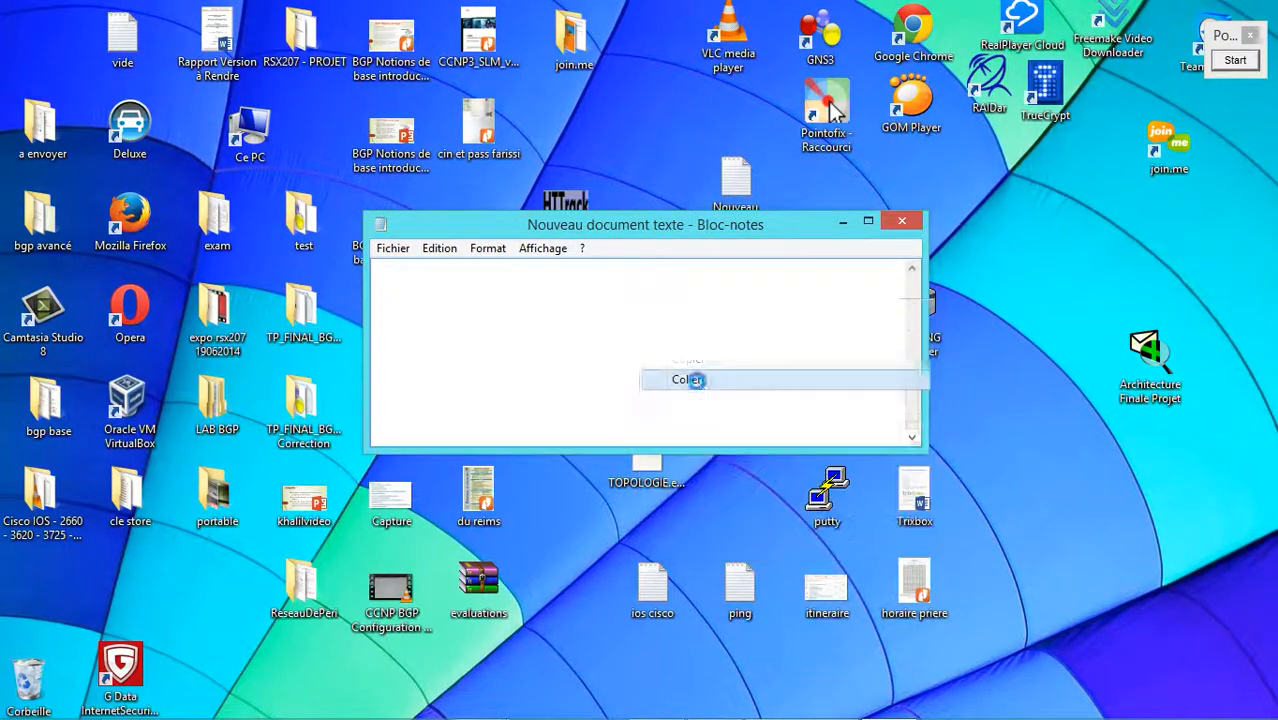
{"action": "left_click", "coordinate": [868, 220]}
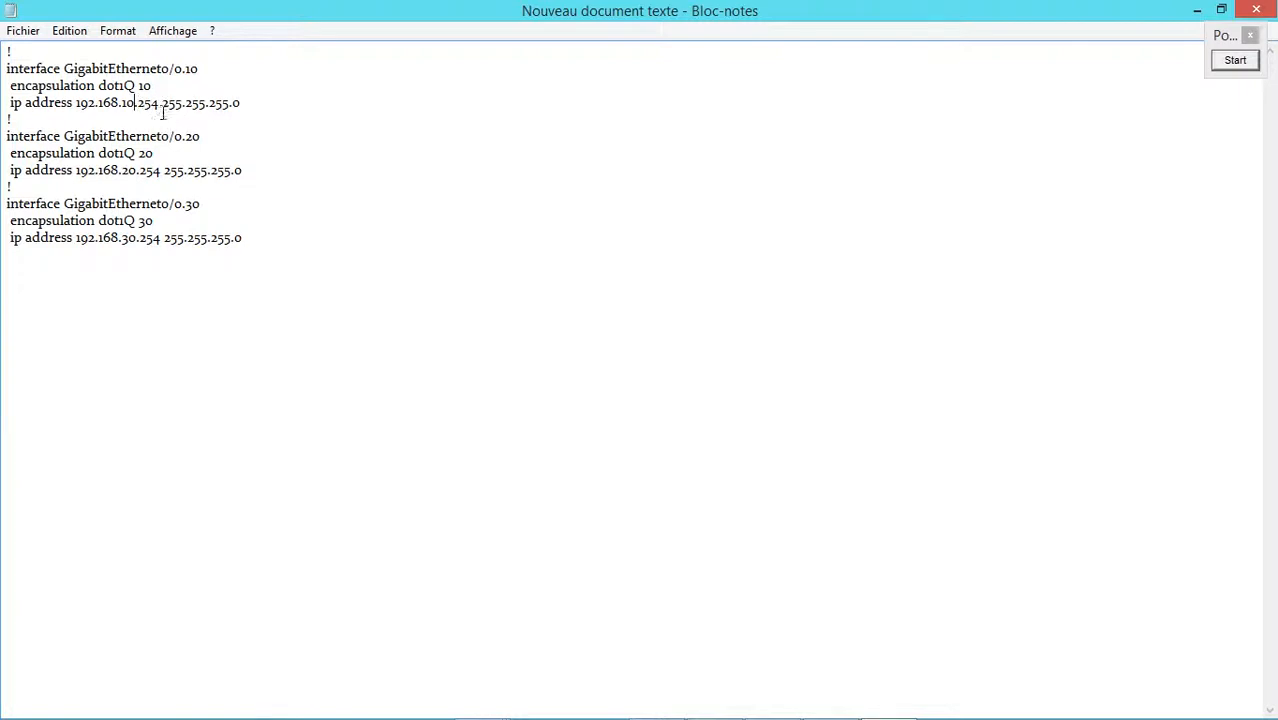
- Change the three subinterface addresses in the text to 192.168.10.253, 192.168.20.253 and 192.168.30.253
{"action": "key", "text": "BackSpace"}
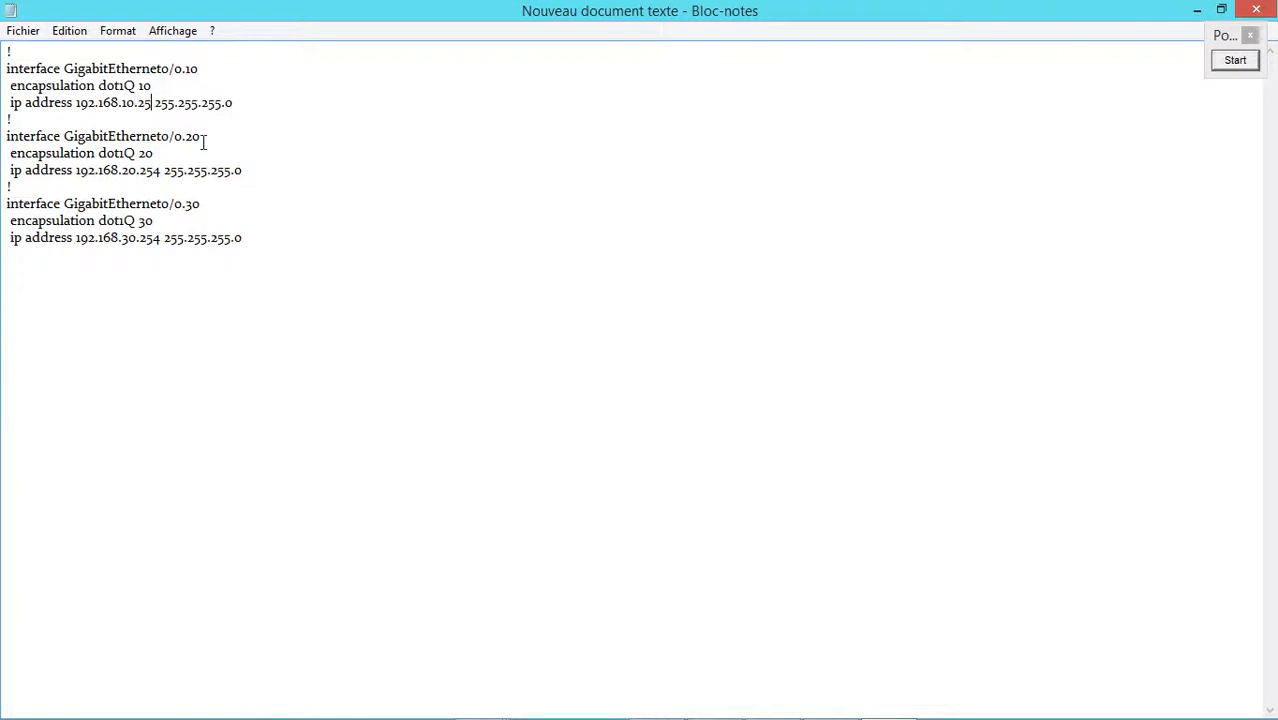
{"action": "type", "text": "3"}
{"action": "key", "text": "BackSpace"}
{"action": "type", "text": "3"}
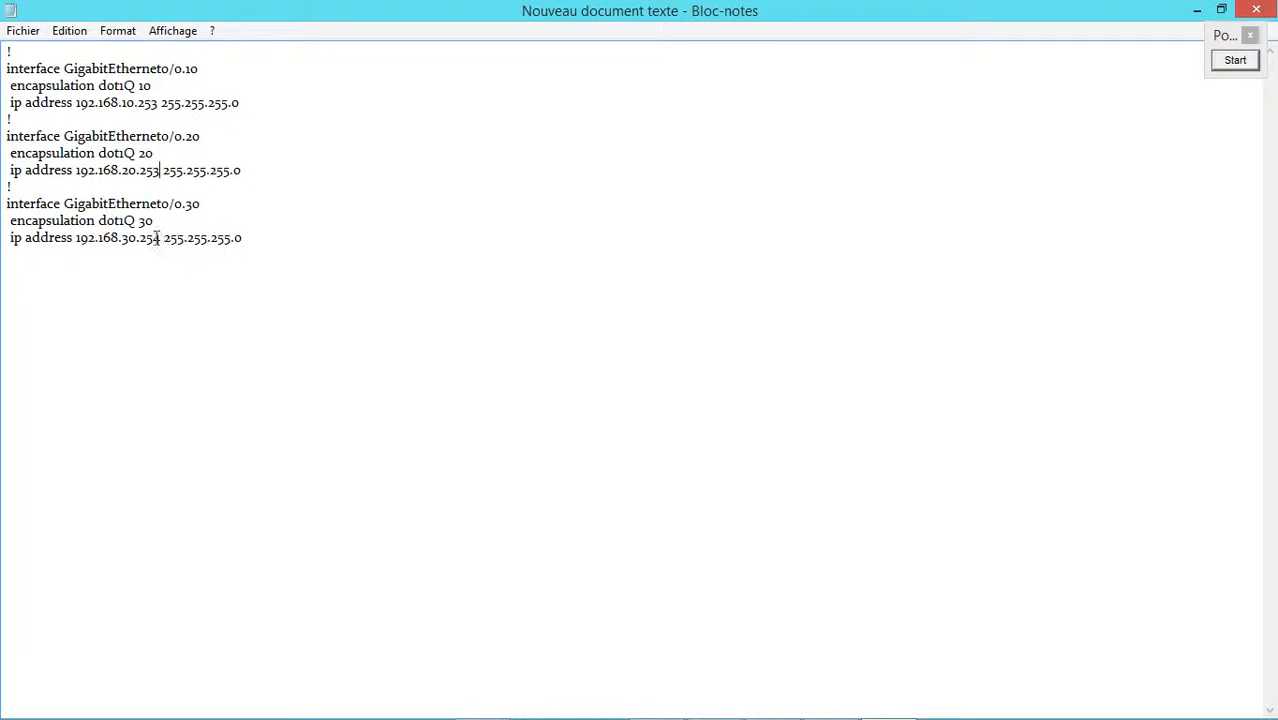
{"action": "key", "text": "BackSpace"}
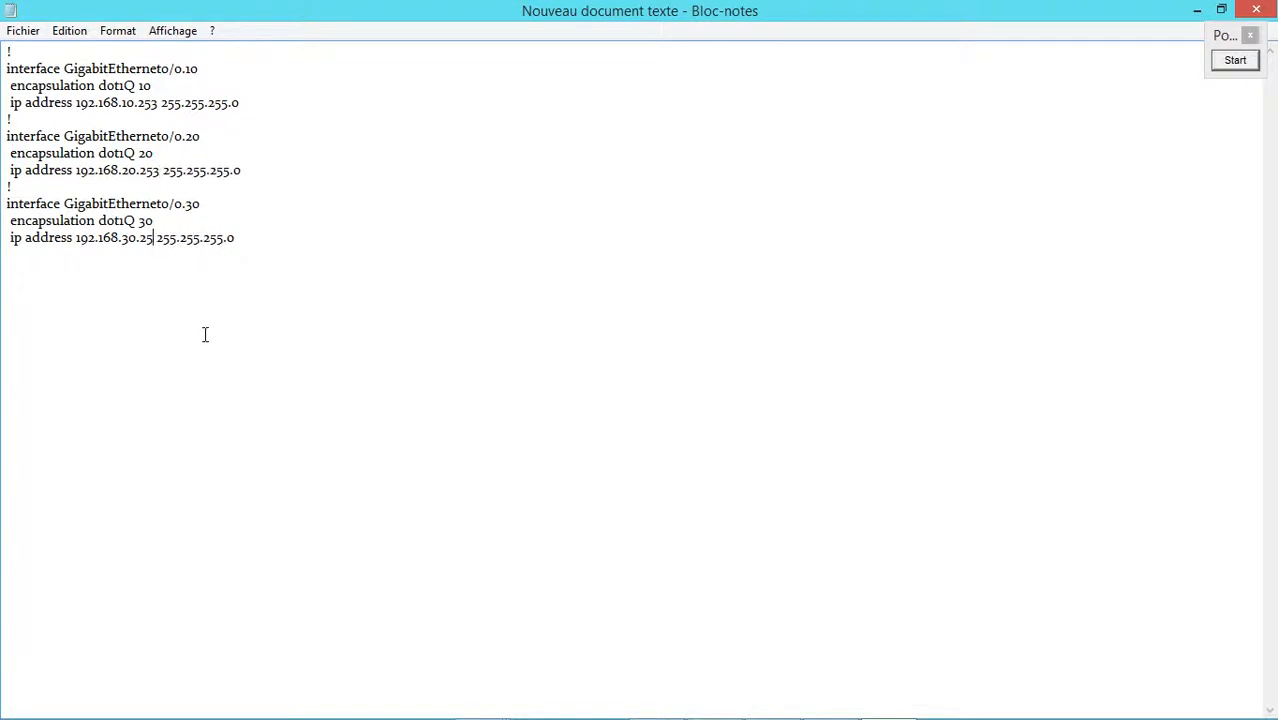
{"action": "type", "text": "3"}
- Copy all of the edited configuration text and paste it into Router1's command line in Packet Tracer
{"action": "left_click_drag", "start_coordinate": [5, 48], "coordinate": [288, 243]}
{"action": "right_click", "coordinate": [131, 185]}
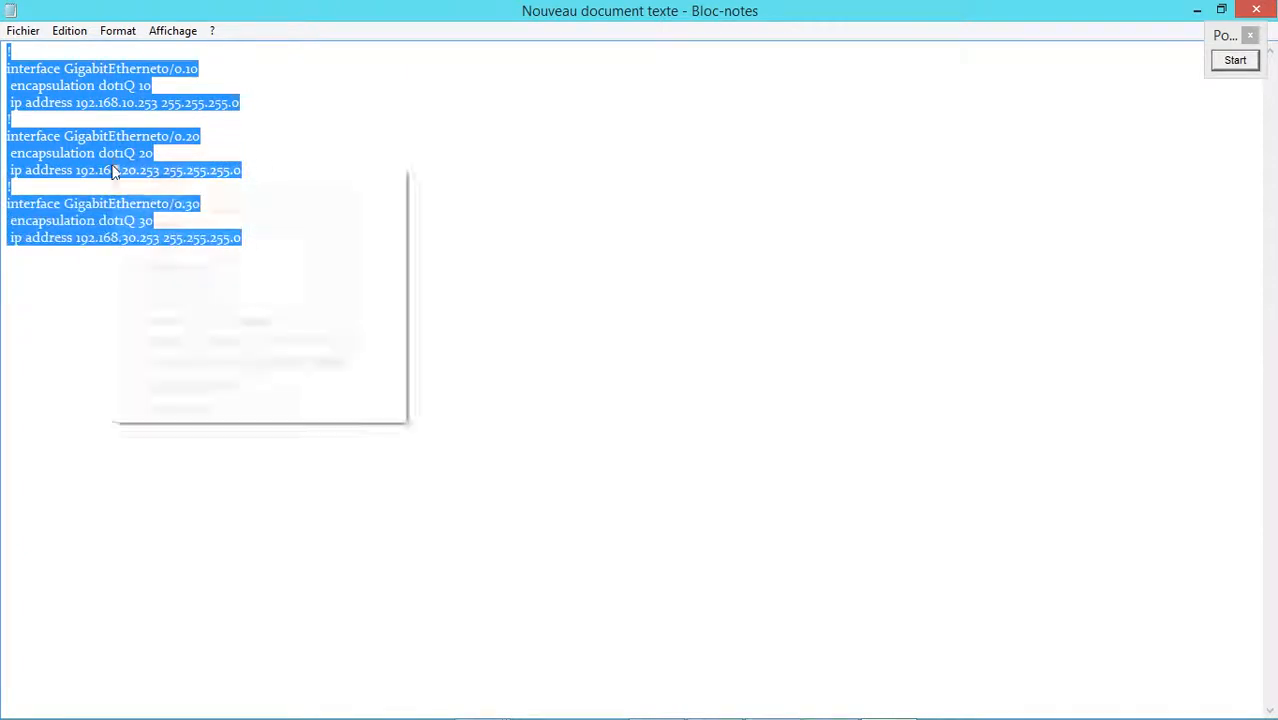
{"action": "left_click", "coordinate": [165, 222]}
{"action": "mouse_move", "coordinate": [832, 715]}
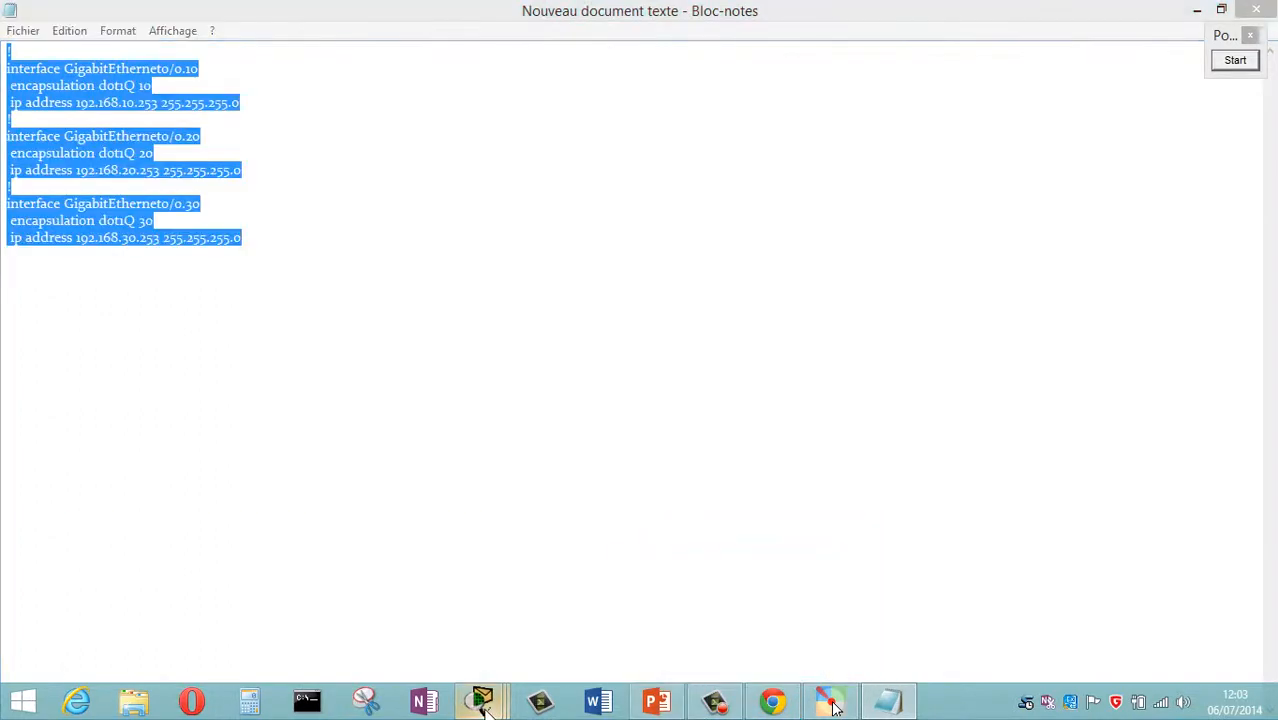
{"action": "mouse_move", "coordinate": [495, 706]}
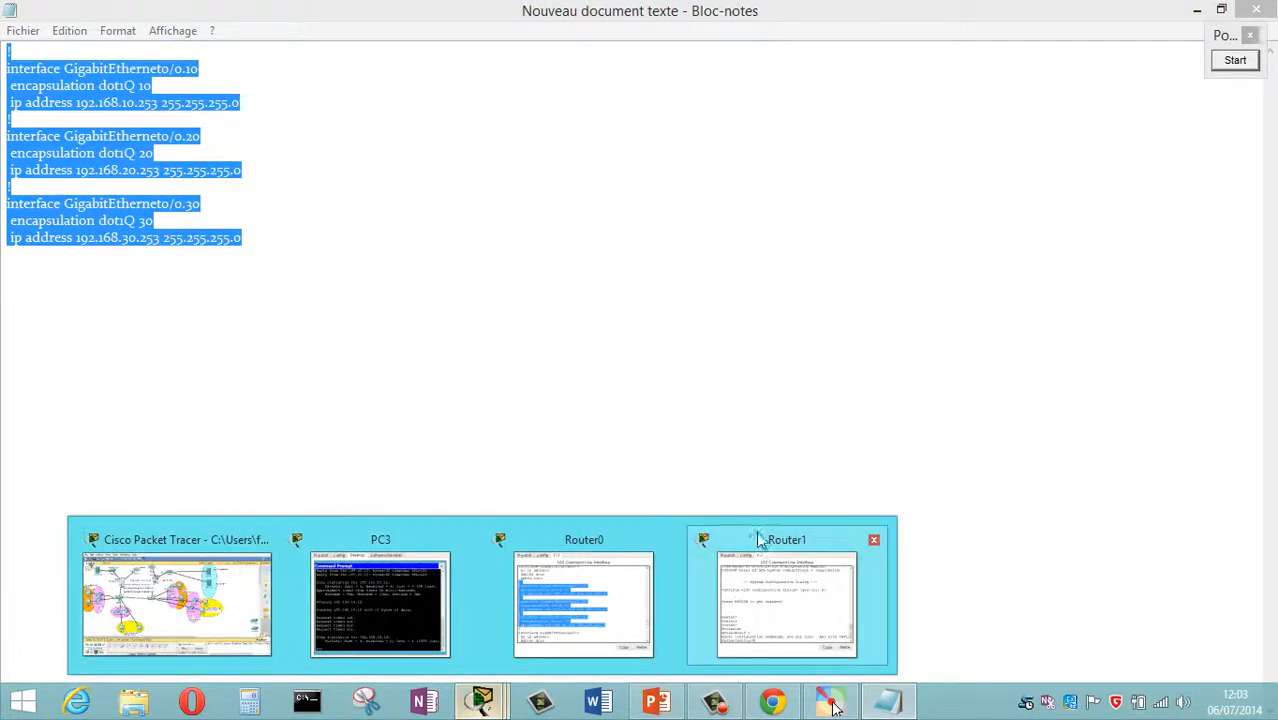
{"action": "left_click", "coordinate": [756, 535]}
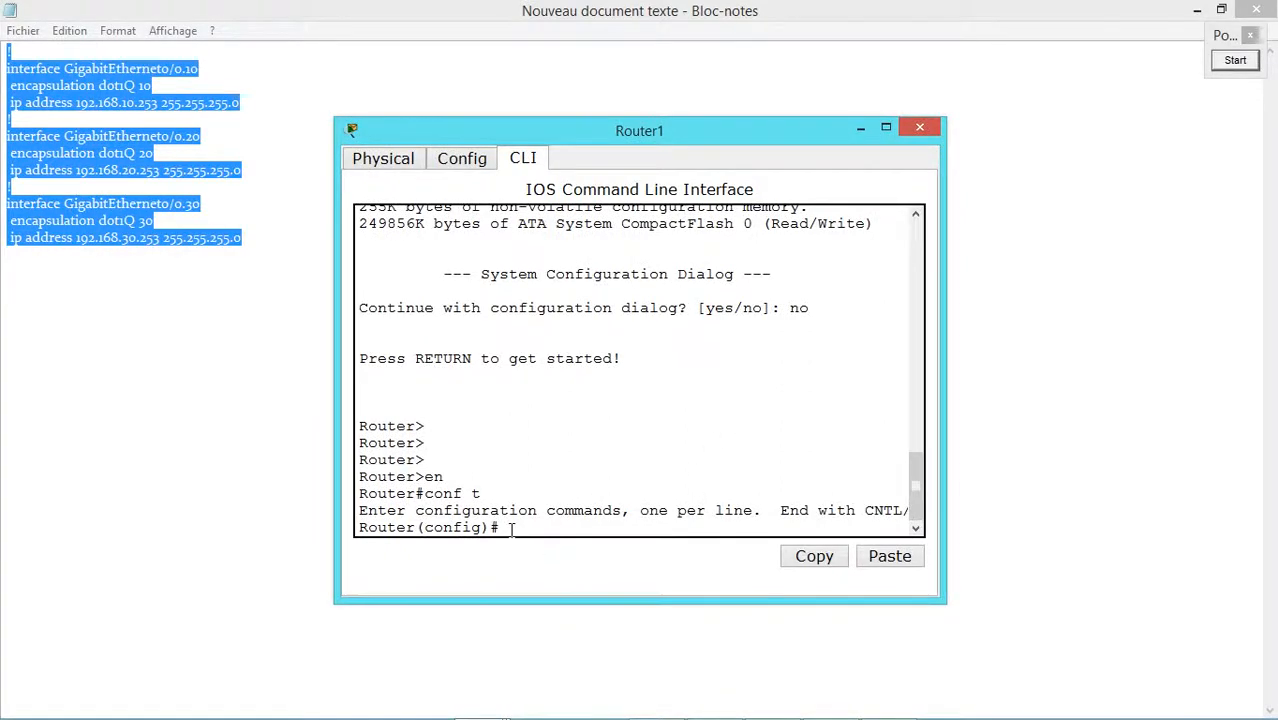
{"action": "left_click", "coordinate": [891, 558]}
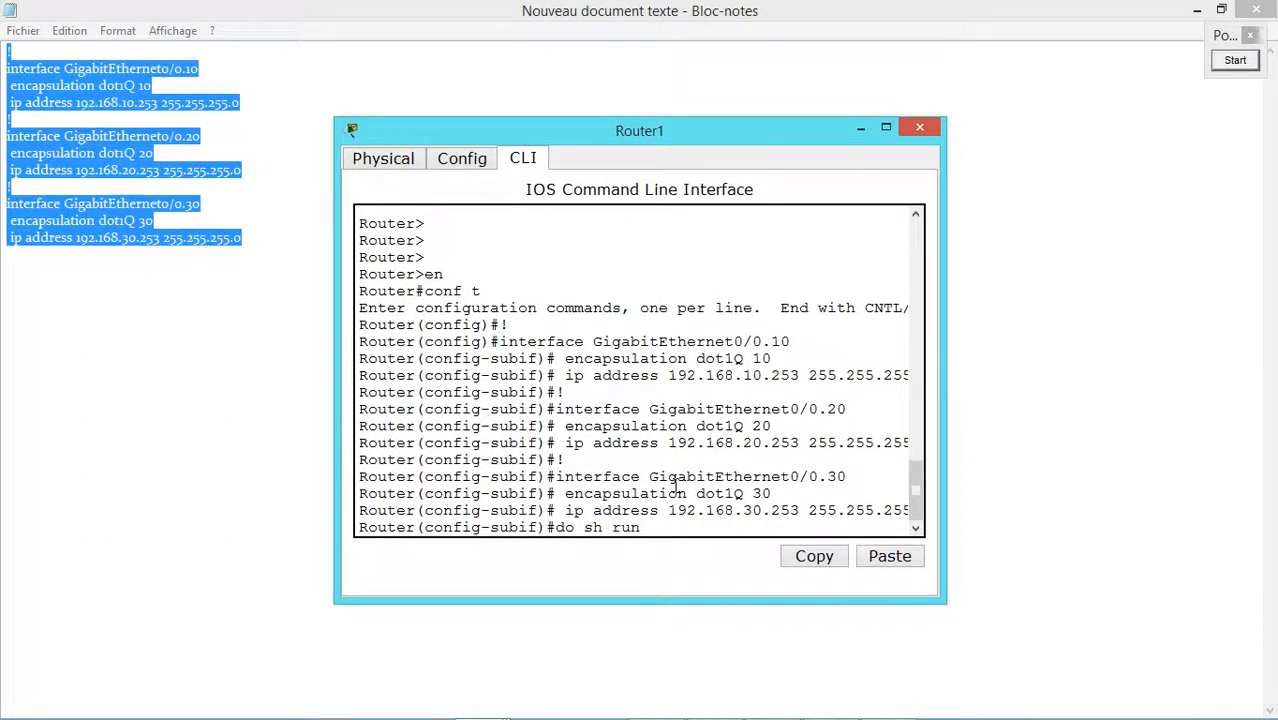
- Run do sh run on Router1 and check the g0/0.10, g0/0.20 and g0/0.30 subinterface entries
{"action": "type", "text": "do sh run"}
{"action": "key", "text": "Return"}
{"action": "key", "text": "space"}
{"action": "key", "text": "space"}
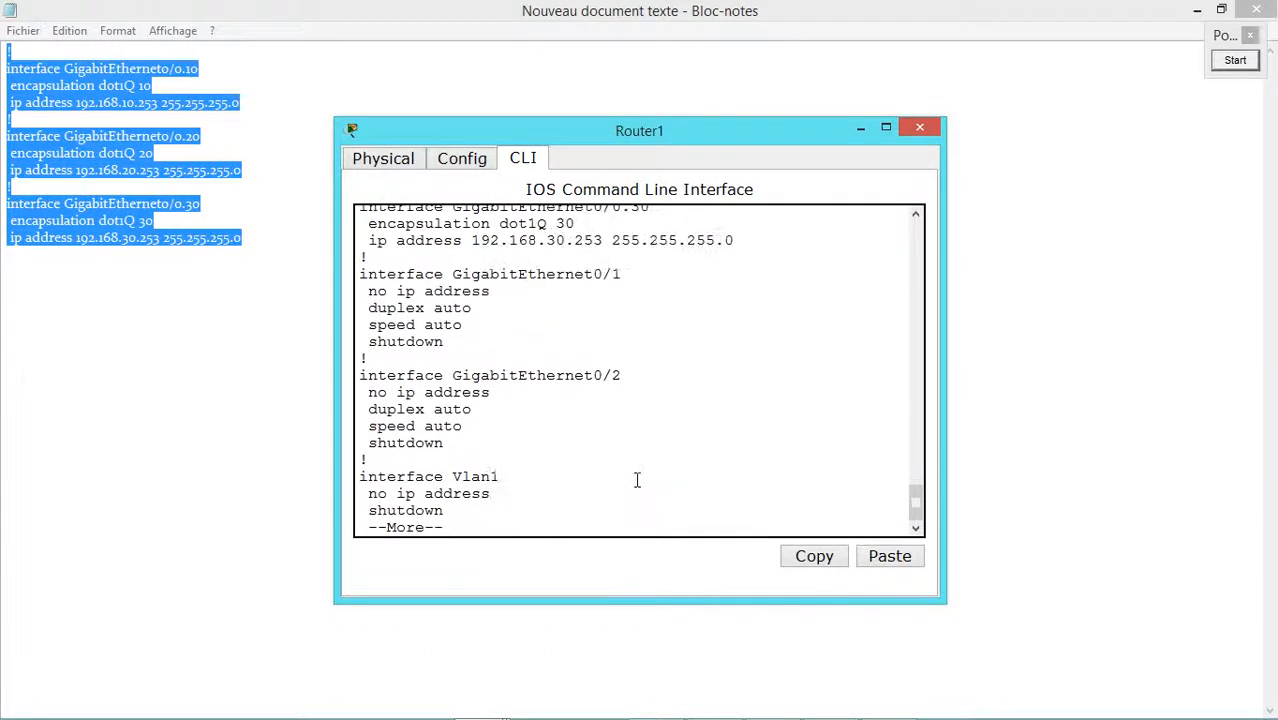
{"action": "scroll", "coordinate": [661, 428], "scroll_direction": "up", "scroll_amount": 5}
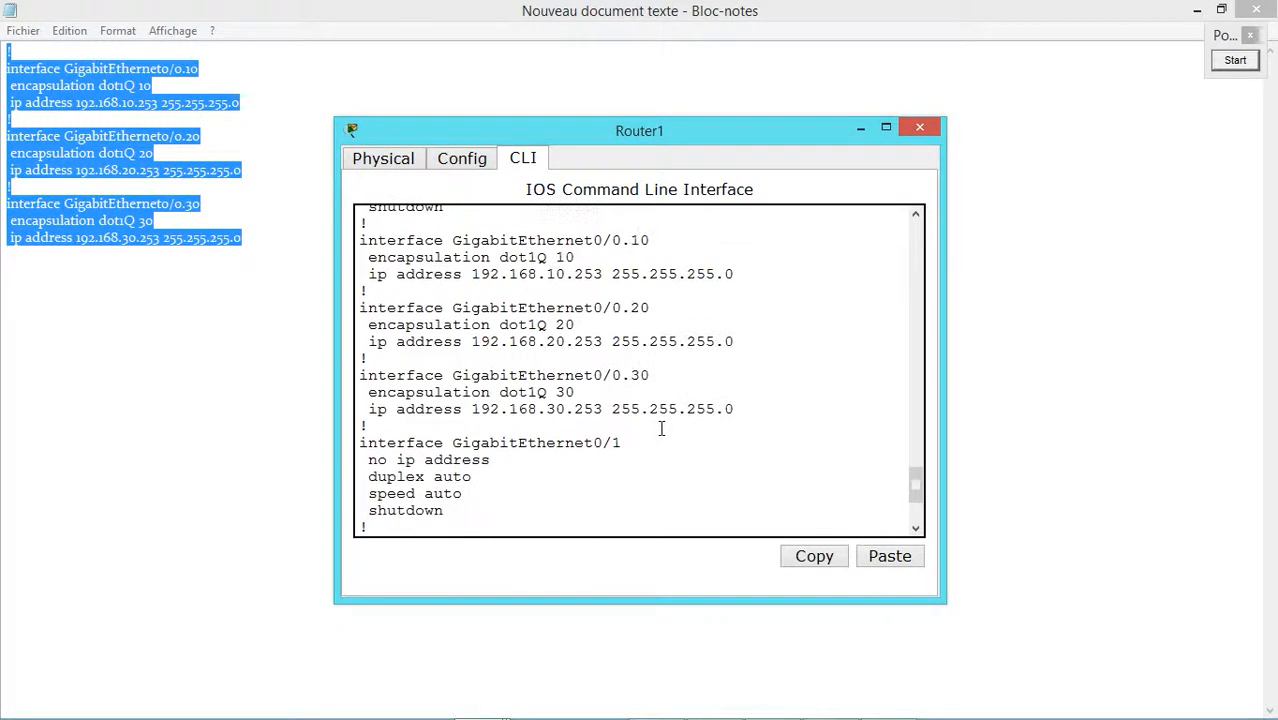
{"action": "scroll", "coordinate": [661, 428], "scroll_direction": "down", "scroll_amount": 3}
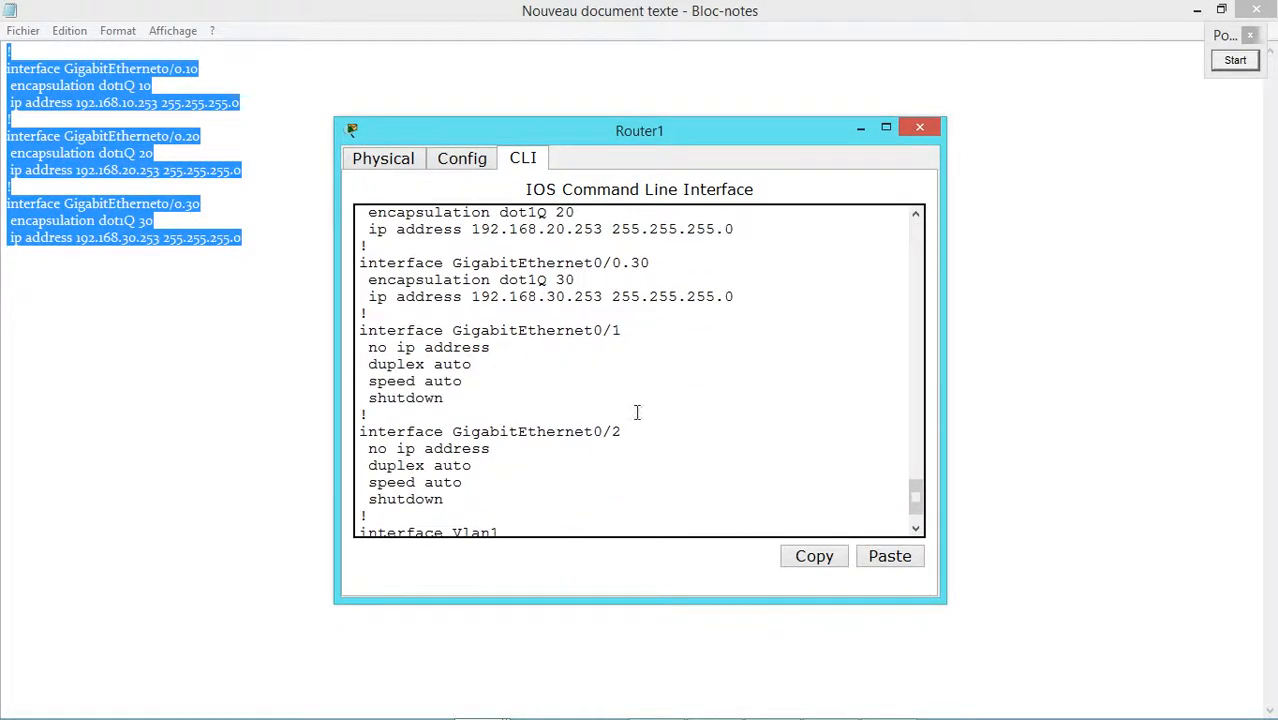
- Close the Router1 window, minimize the text document and switch back to the Packet Tracer topology
{"action": "left_click", "coordinate": [922, 130]}
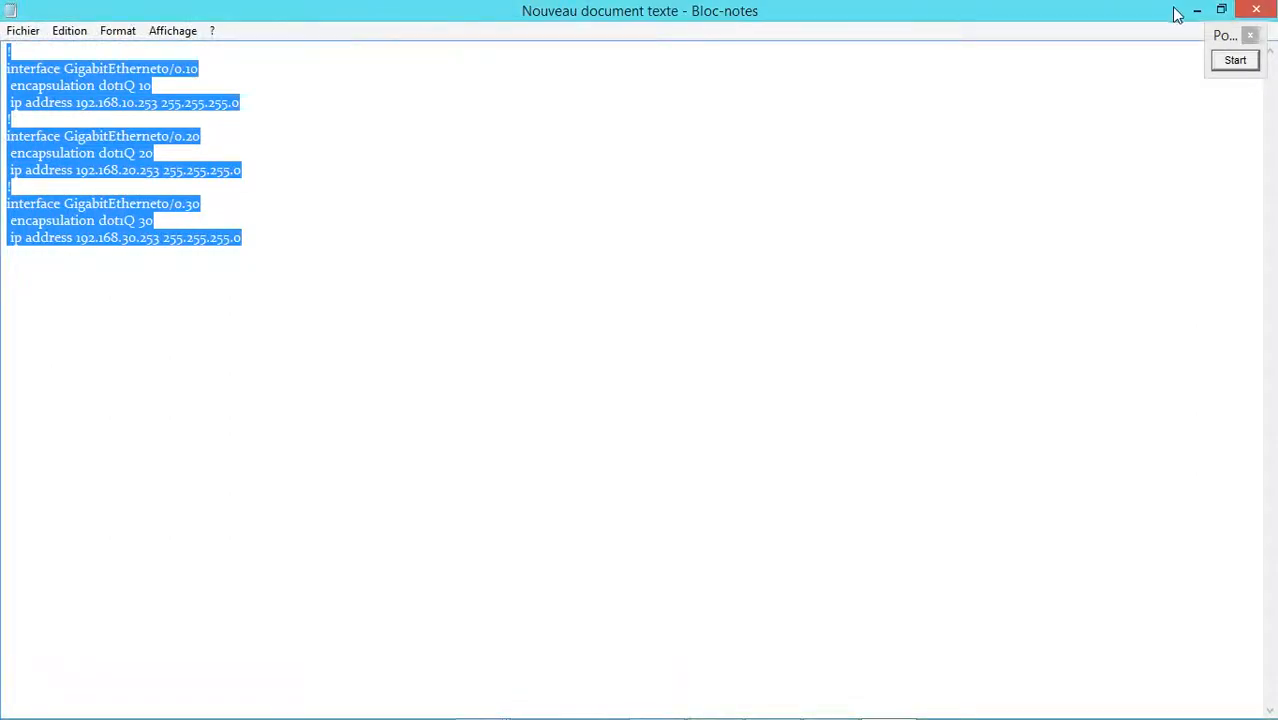
{"action": "left_click", "coordinate": [1196, 10]}
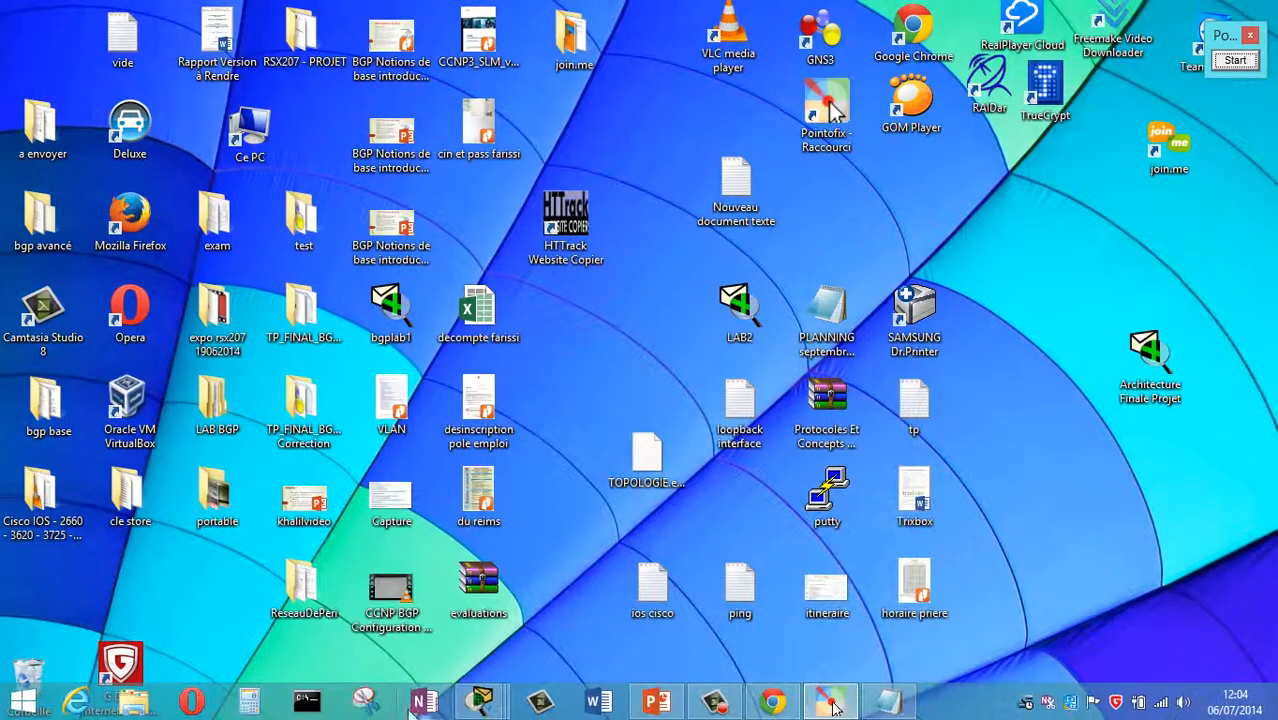
{"action": "mouse_move", "coordinate": [480, 703]}
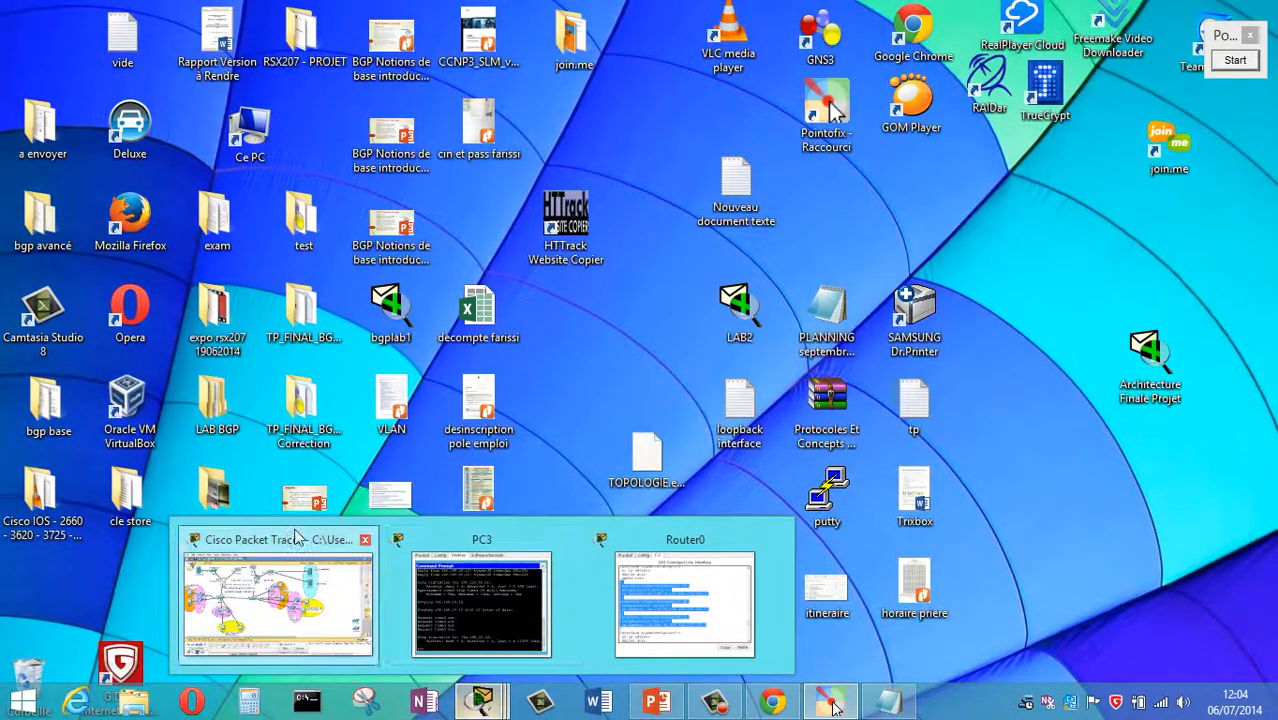
{"action": "left_click", "coordinate": [280, 600]}
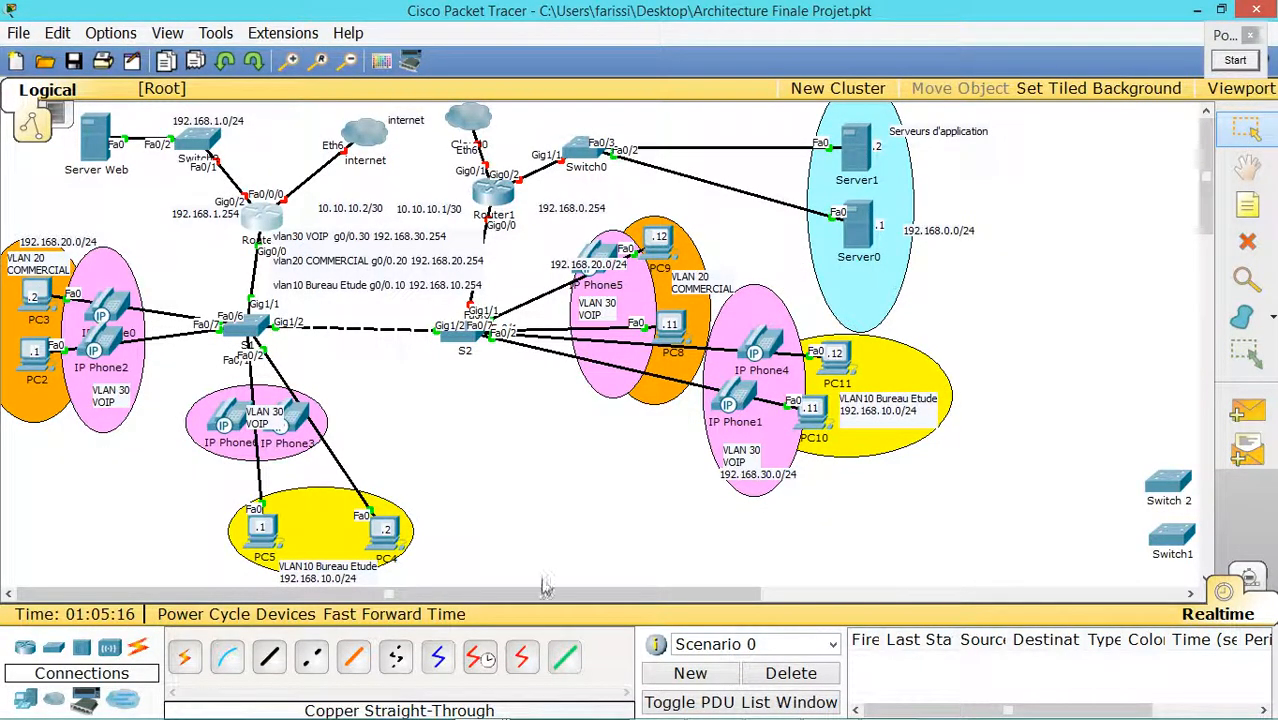
- Bring up PC3's command prompt and rerun the ping to 192.168.10.12
{"action": "mouse_move", "coordinate": [482, 705]}
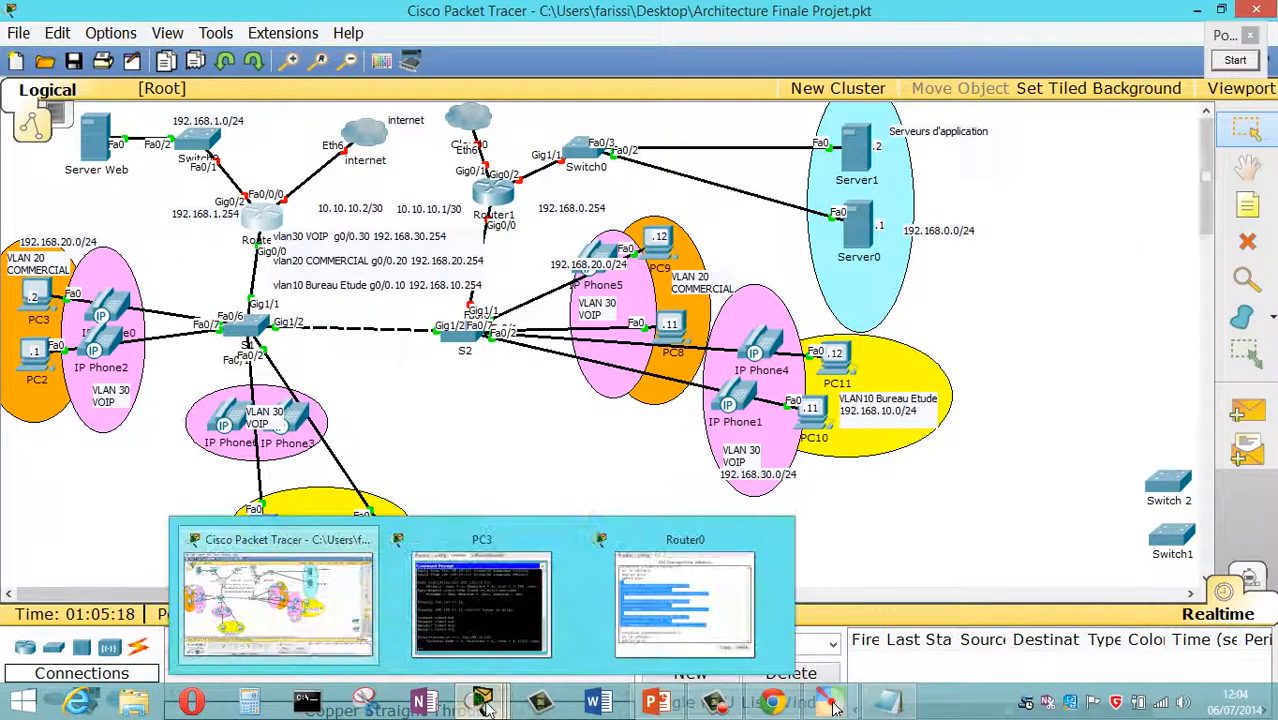
{"action": "left_click", "coordinate": [476, 556]}
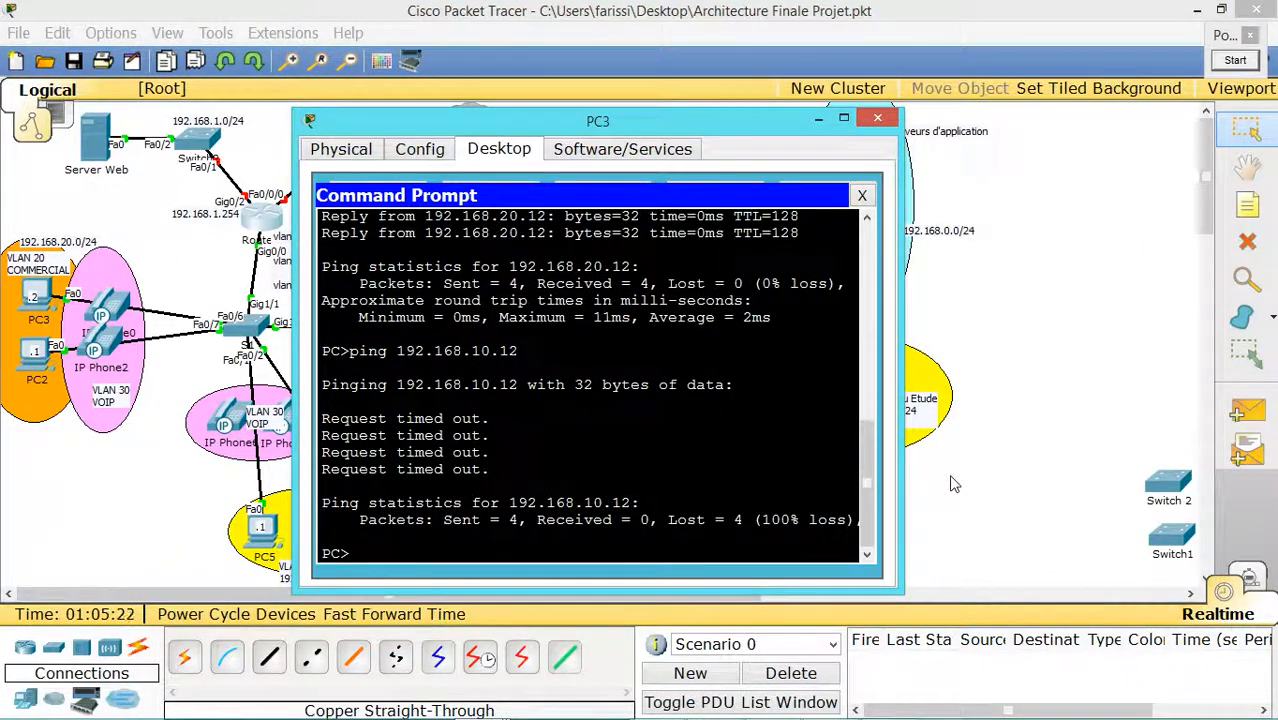
{"action": "left_click", "coordinate": [707, 474]}
{"action": "key", "text": "Up"}
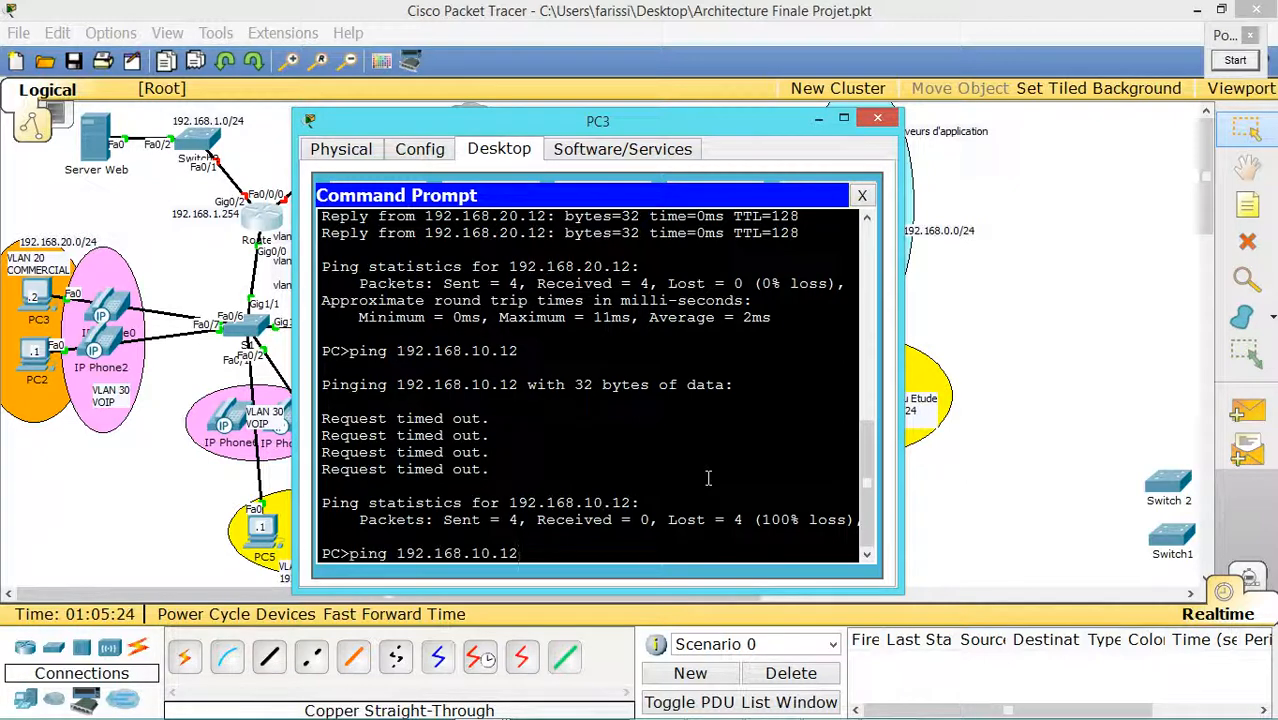
{"action": "key", "text": "Return"}
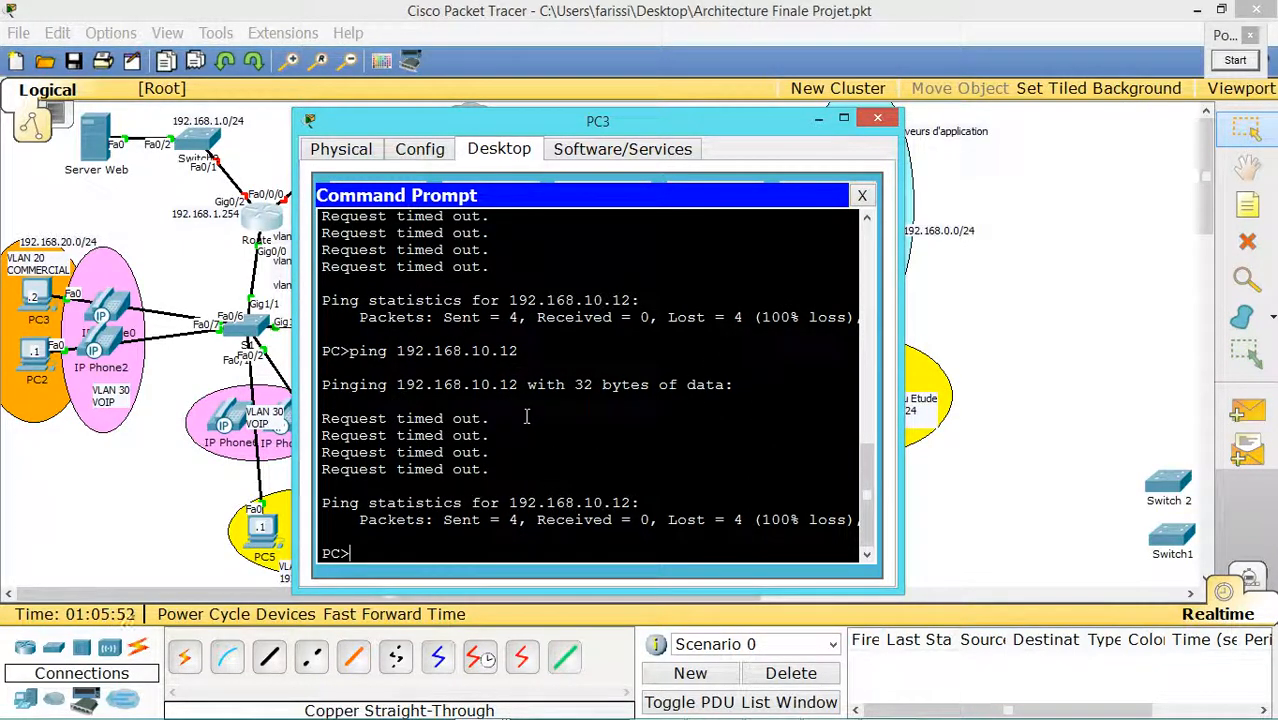
{"action": "scroll", "coordinate": [526, 416], "scroll_direction": "up", "scroll_amount": 1}
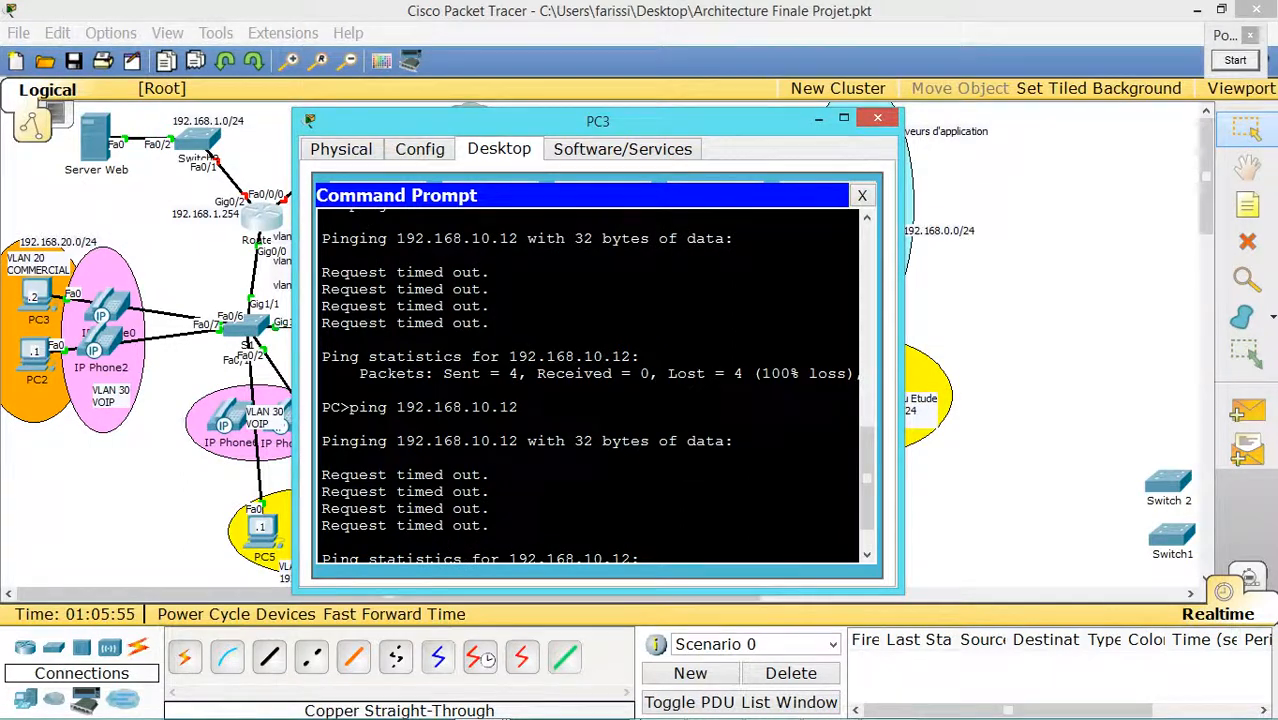
{"action": "left_click", "coordinate": [714, 708]}
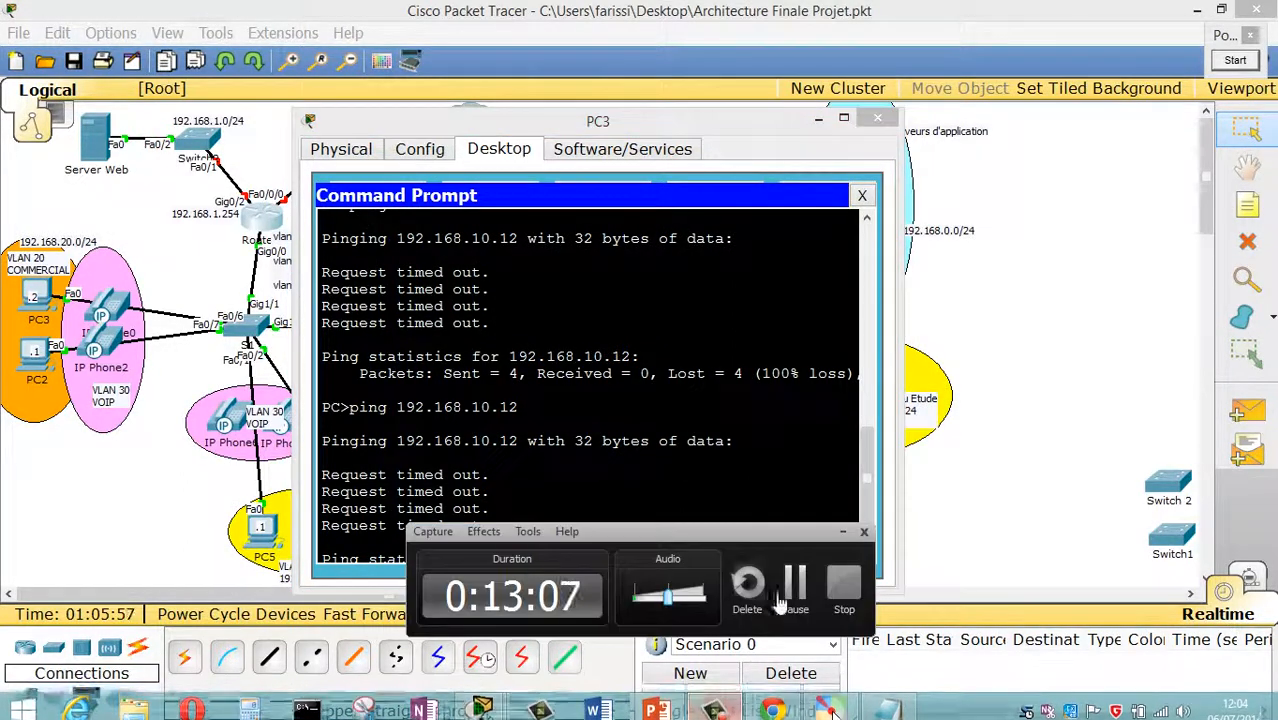
{"action": "left_click", "coordinate": [794, 586]}
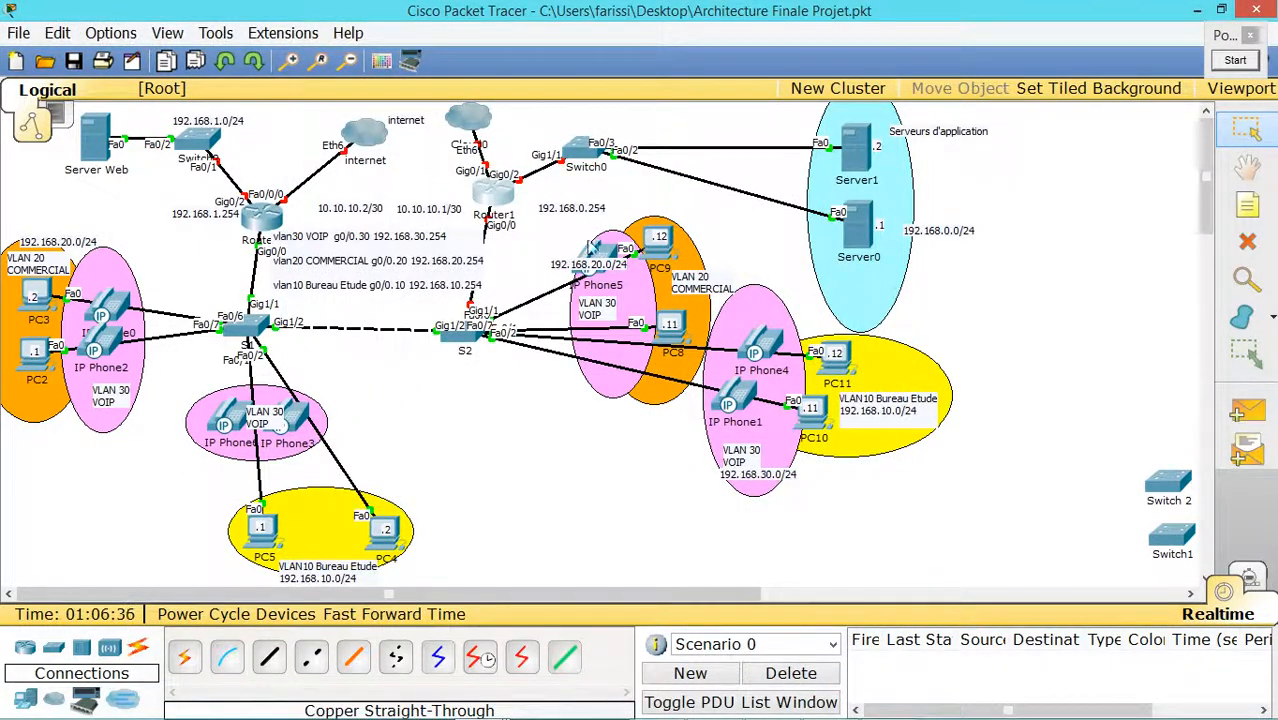
- Enable interface g0/0 in Router1's command line with no sh, and move the Router1 window off the topology
{"action": "left_click", "coordinate": [500, 200]}
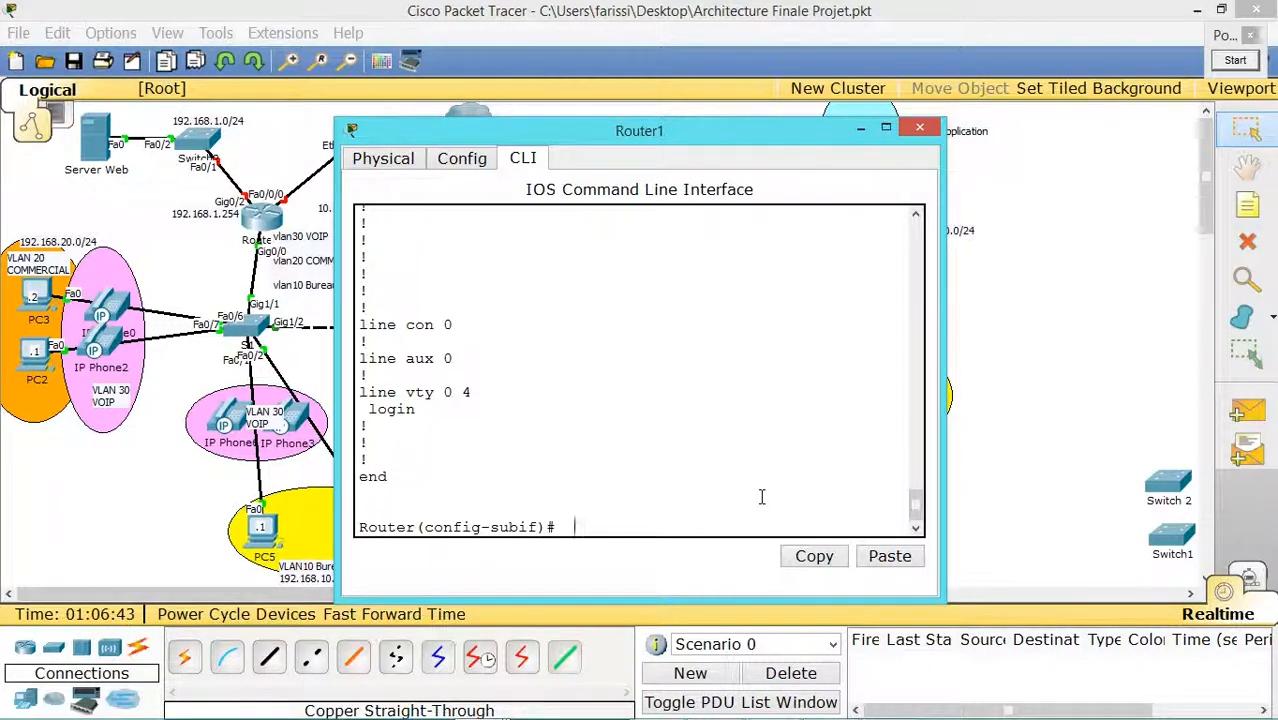
{"action": "key", "text": "Return"}
{"action": "key", "text": "Return"}
{"action": "key", "text": "Return"}
{"action": "key", "text": "Return"}
{"action": "type", "text": "ex"}
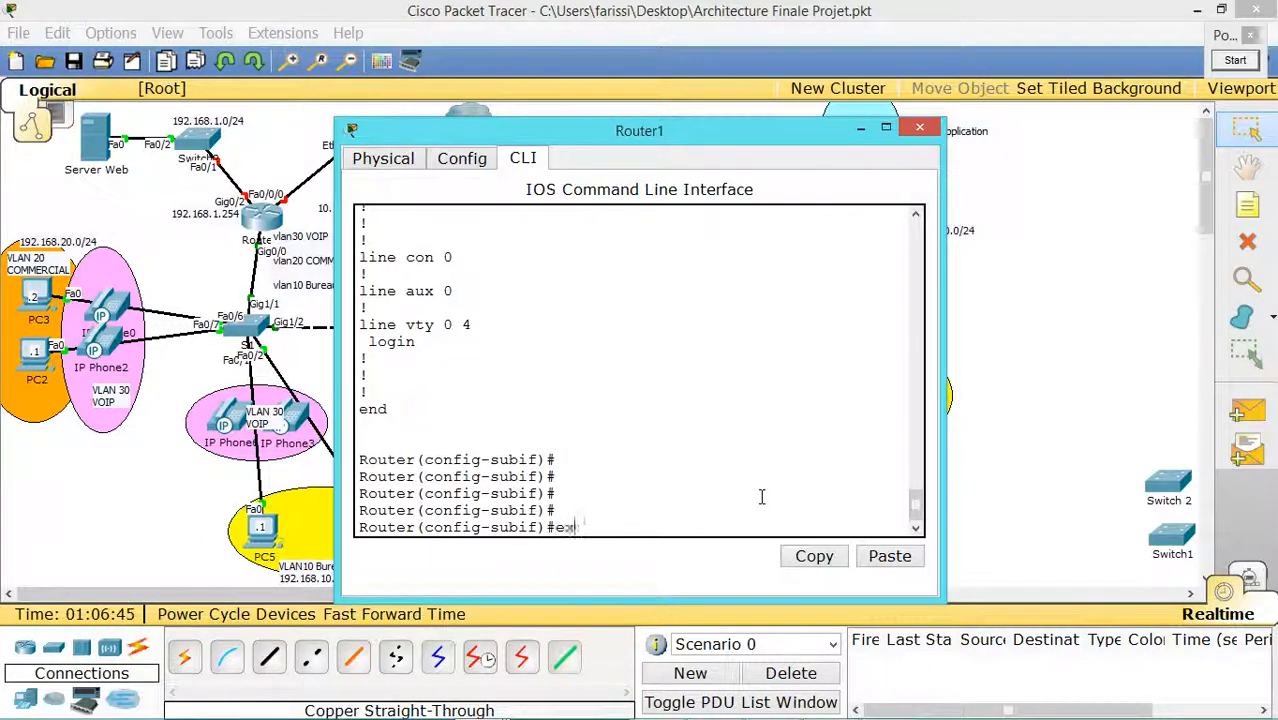
{"action": "key", "text": "Return"}
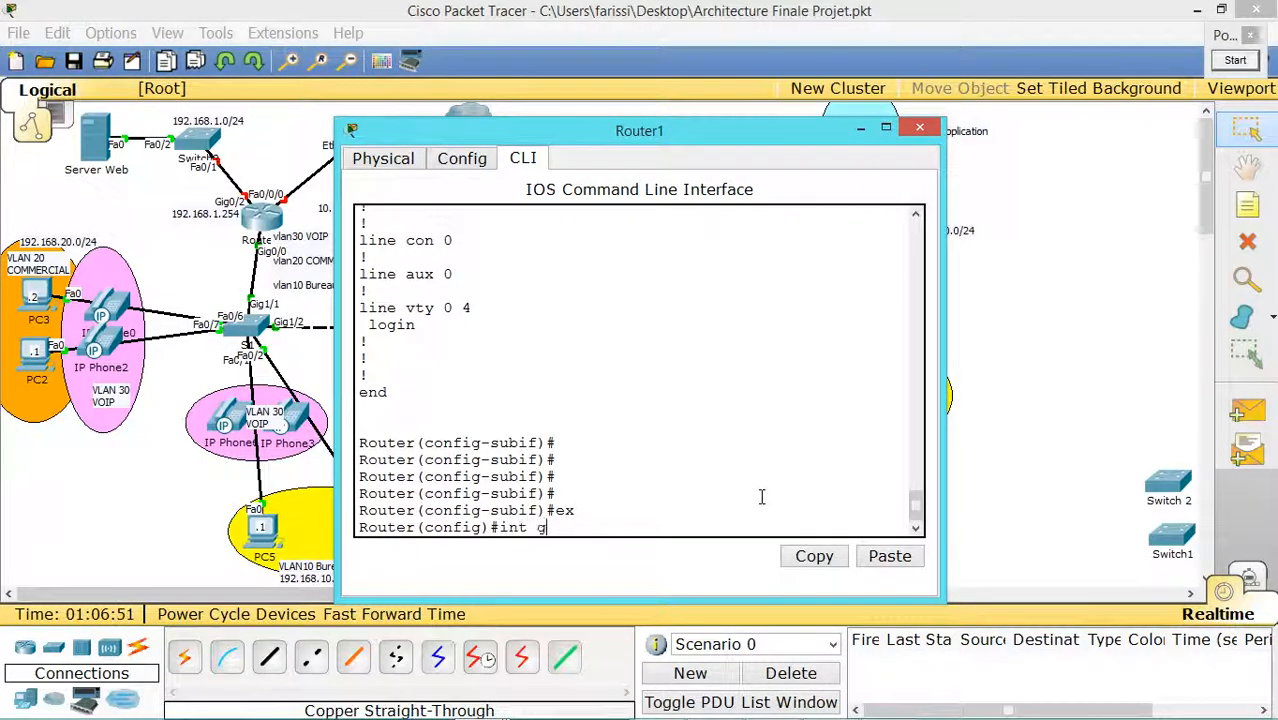
{"action": "type", "text": "int g0/0"}
{"action": "key", "text": "Return"}
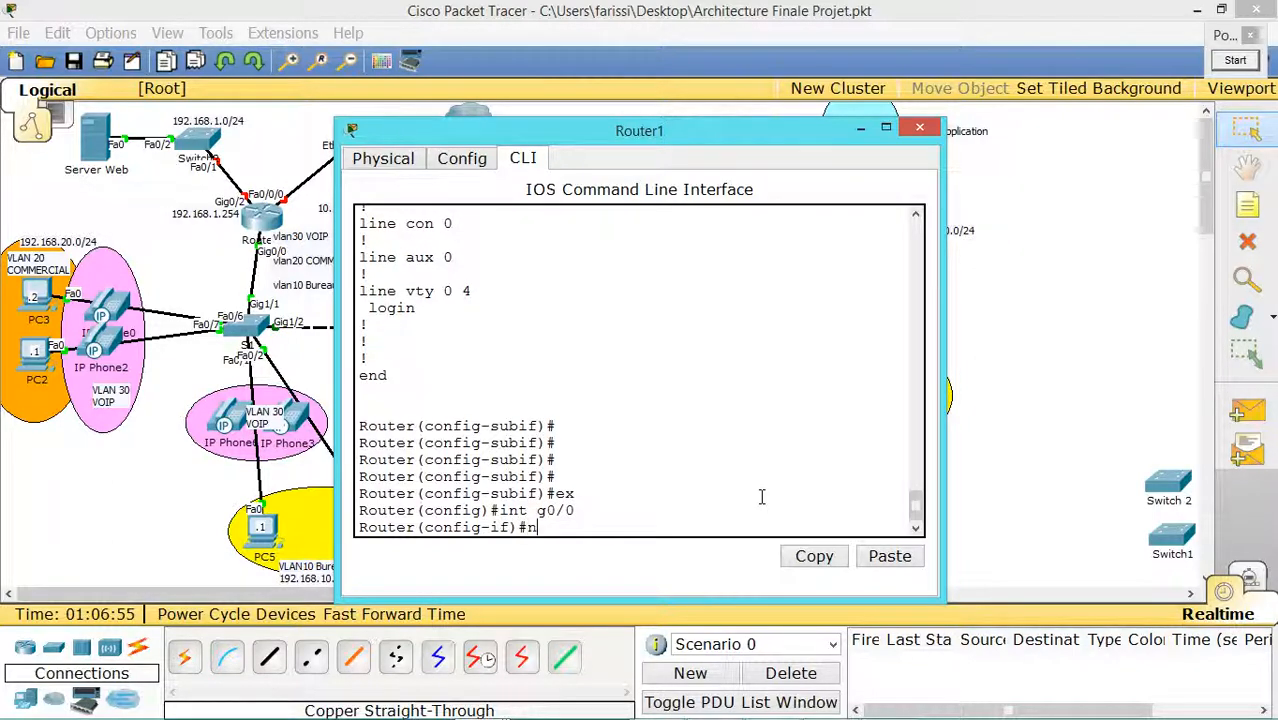
{"action": "type", "text": "no sh"}
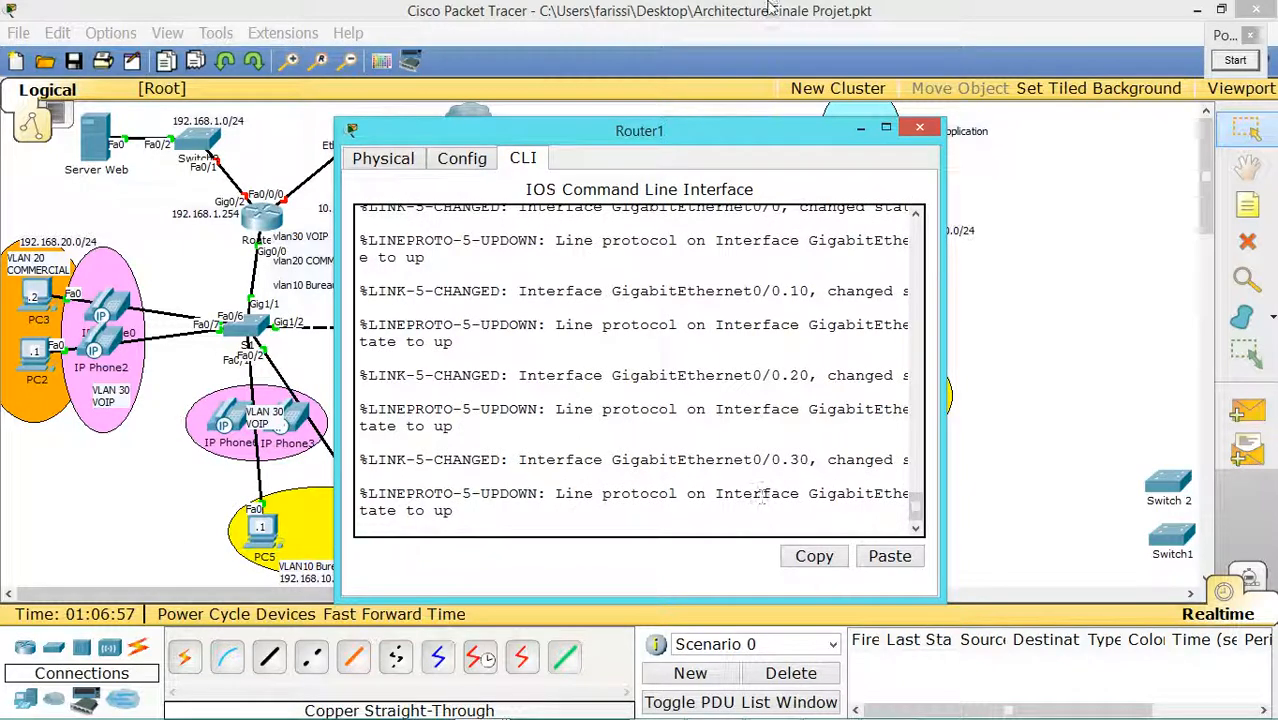
{"action": "left_click_drag", "start_coordinate": [694, 144], "coordinate": [985, 115]}
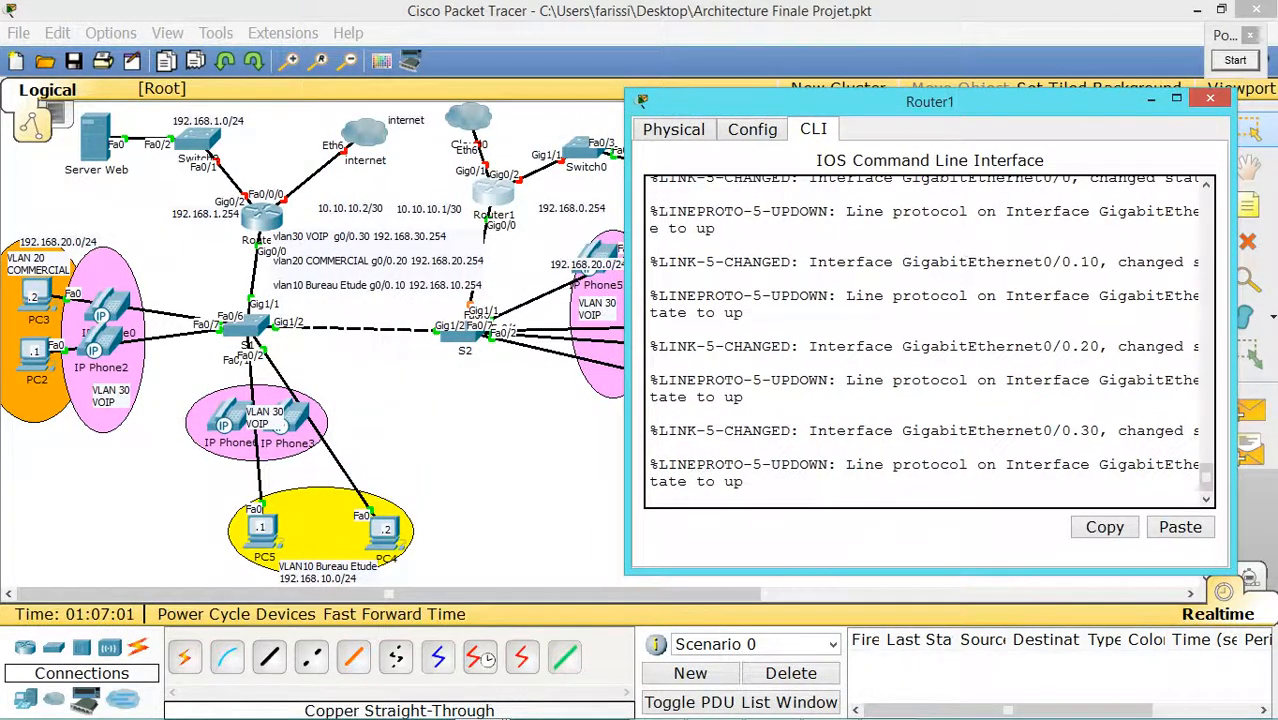
- Return to PC3's command prompt, ping 192.168.10.12 again and interrupt the ping
{"action": "mouse_move", "coordinate": [490, 712]}
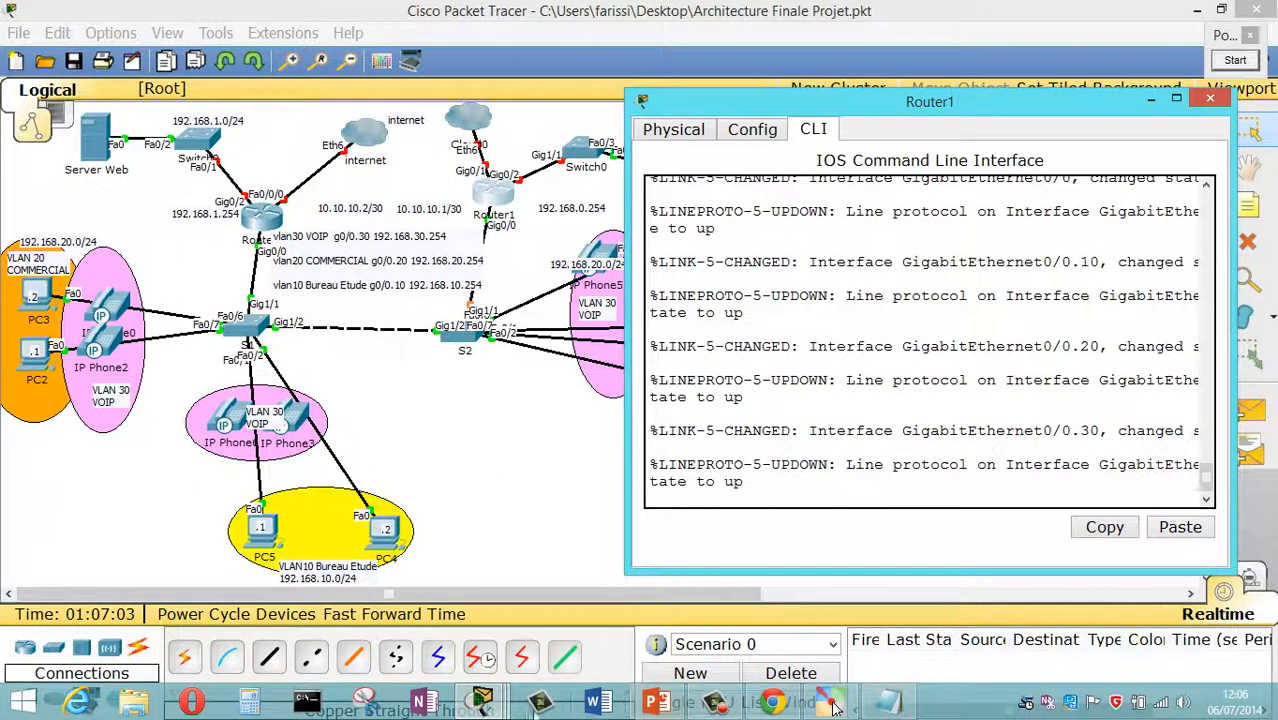
{"action": "left_click", "coordinate": [481, 703]}
{"action": "left_click", "coordinate": [782, 580]}
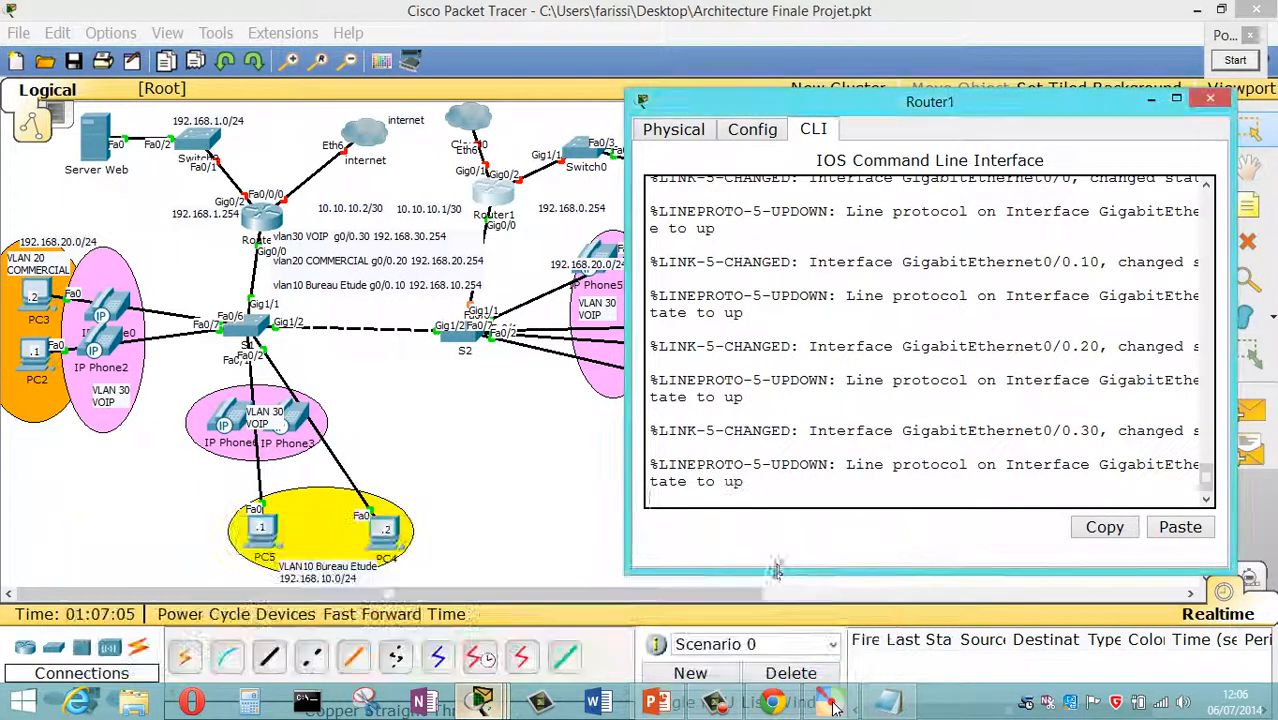
{"action": "left_click", "coordinate": [781, 466]}
{"action": "mouse_move", "coordinate": [835, 707]}
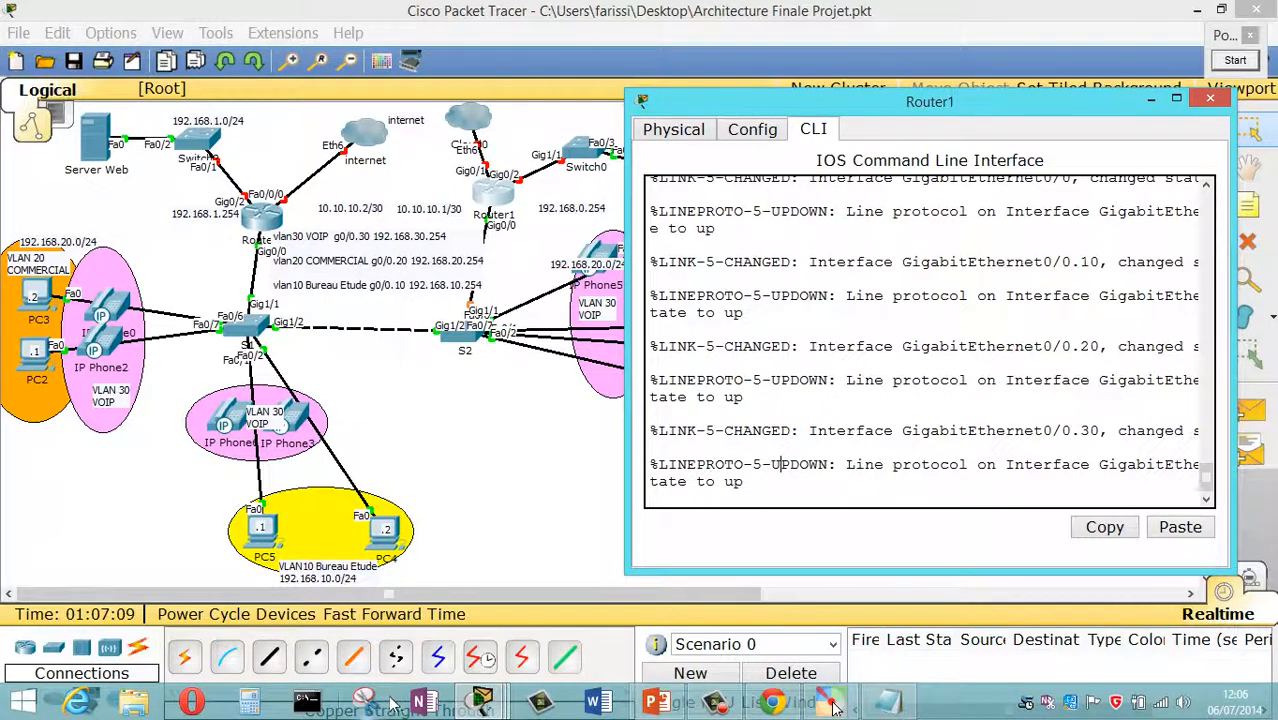
{"action": "mouse_move", "coordinate": [483, 705]}
{"action": "left_click", "coordinate": [397, 600]}
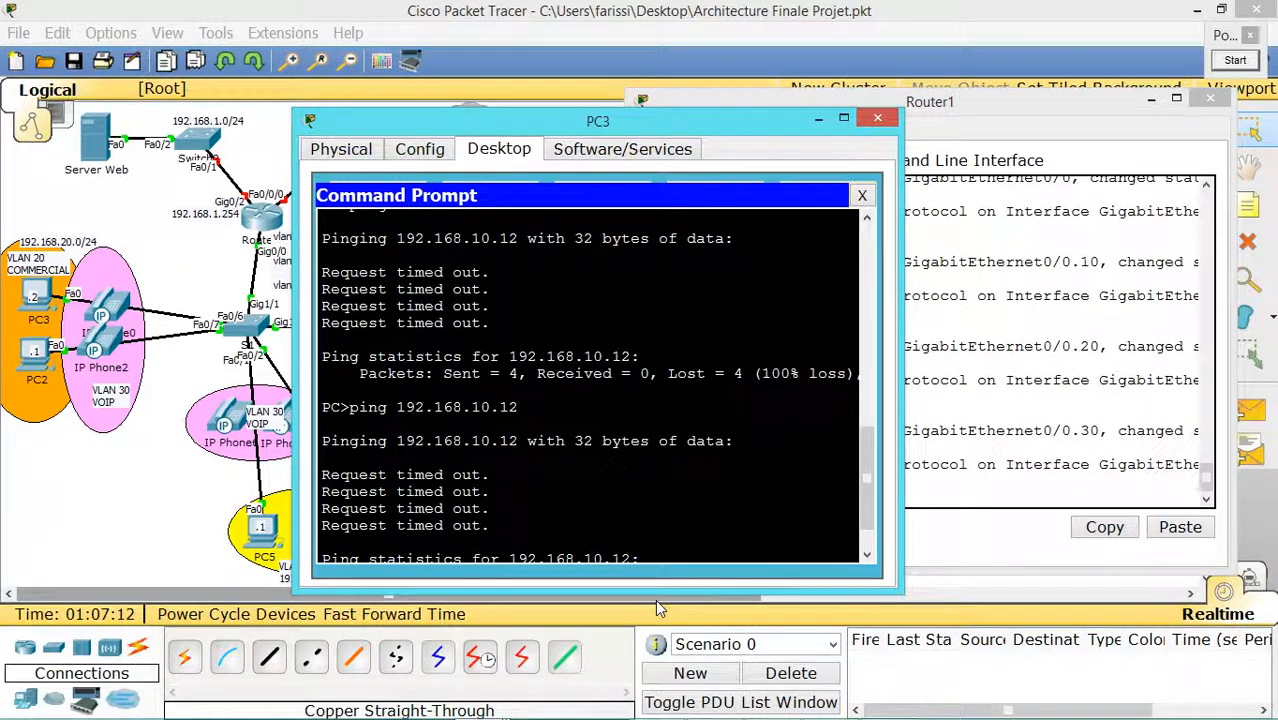
{"action": "left_click", "coordinate": [619, 509]}
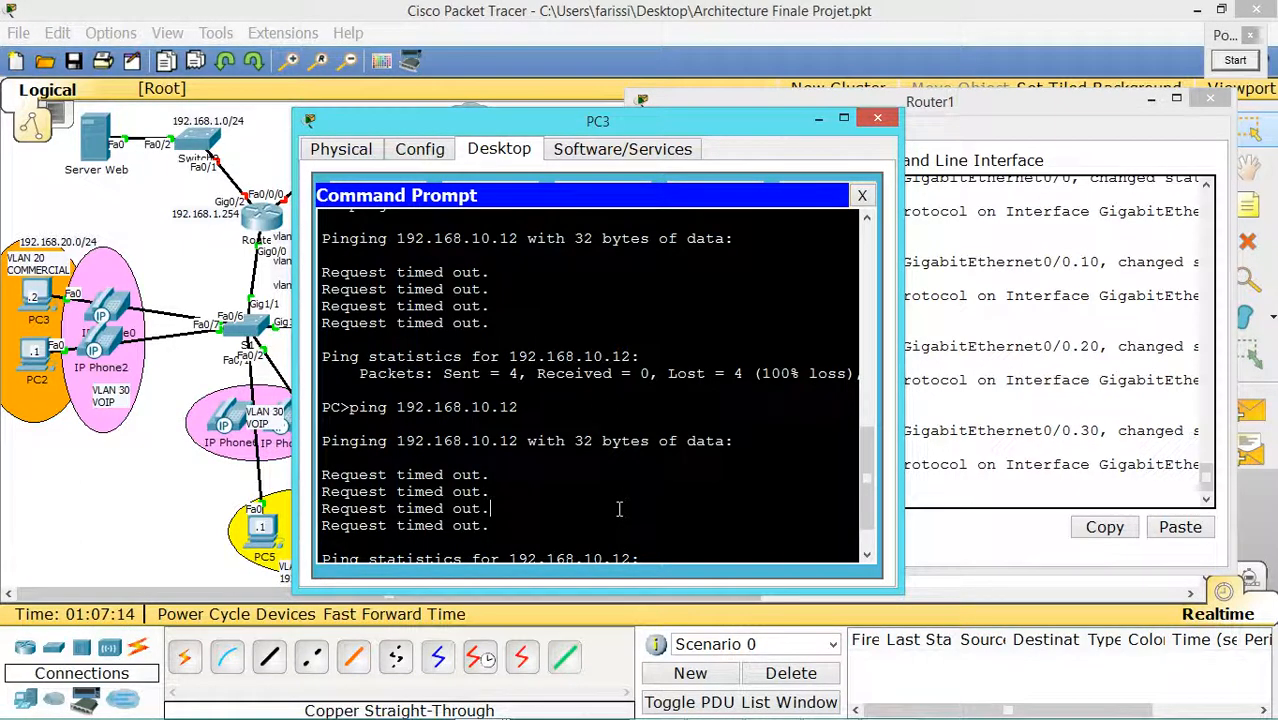
{"action": "key", "text": "Return"}
{"action": "key", "text": "Return"}
{"action": "key", "text": "Return"}
{"action": "key", "text": "Return"}
{"action": "key", "text": "Return"}
{"action": "key", "text": "Up"}
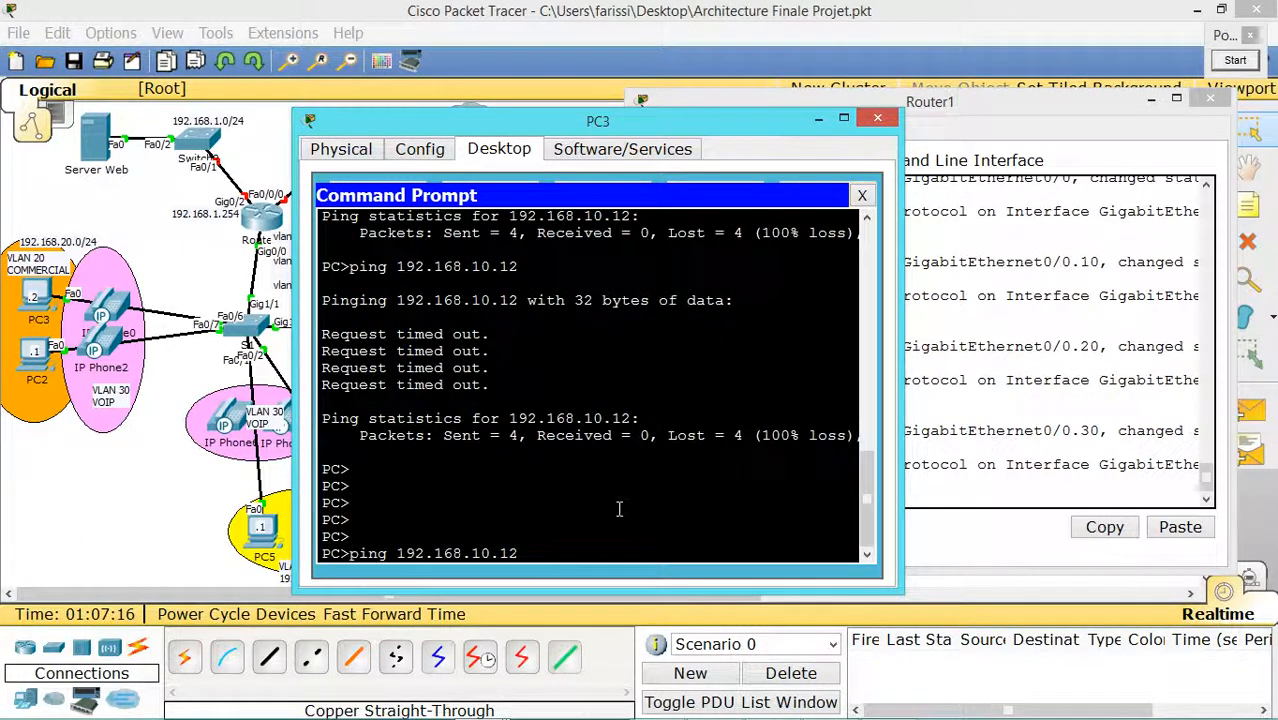
{"action": "key", "text": "Return"}
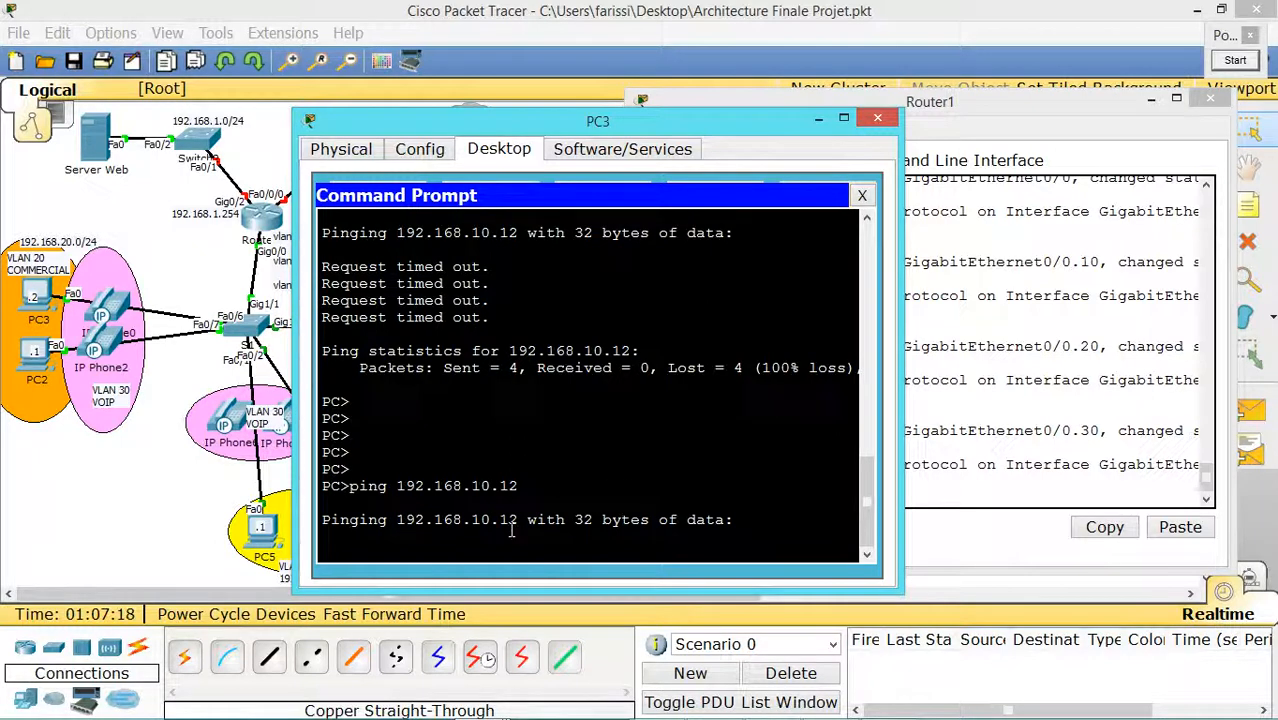
{"action": "key", "text": "ctrl+c"}
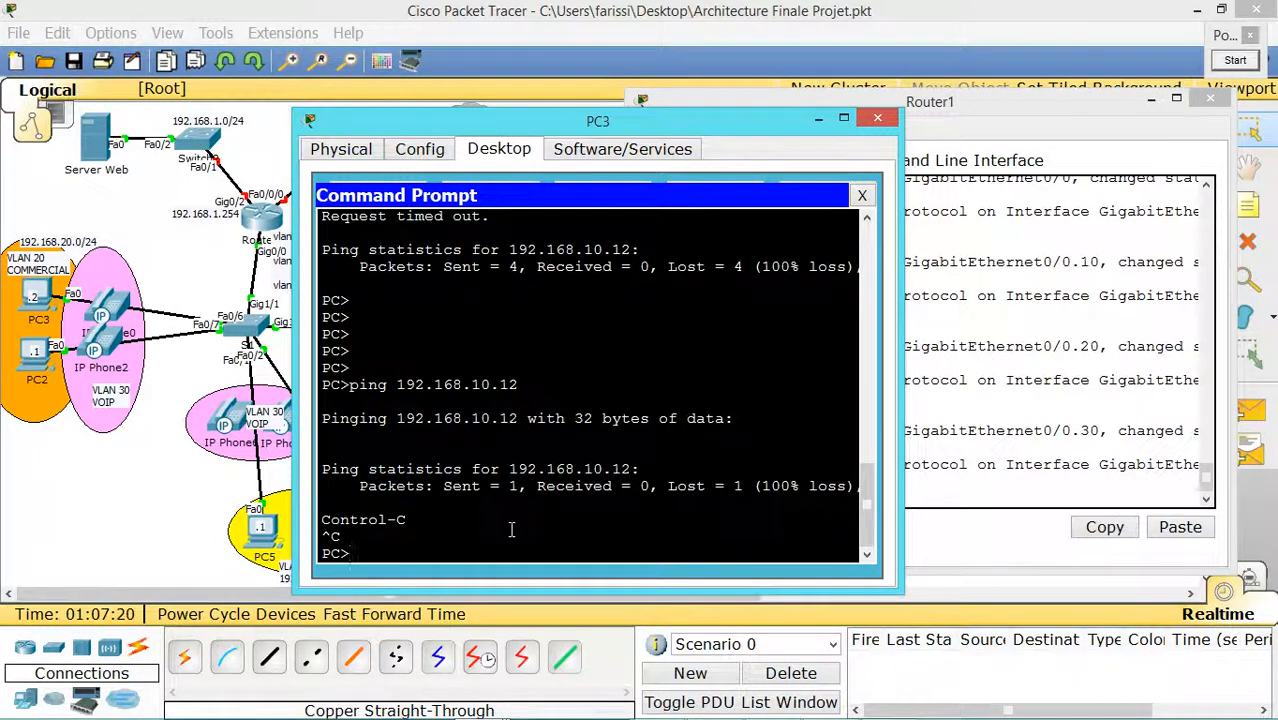
- Start a continuous ping from PC3 with ping -t 192.168.10.12 and move its window aside
{"action": "key", "text": "Up"}
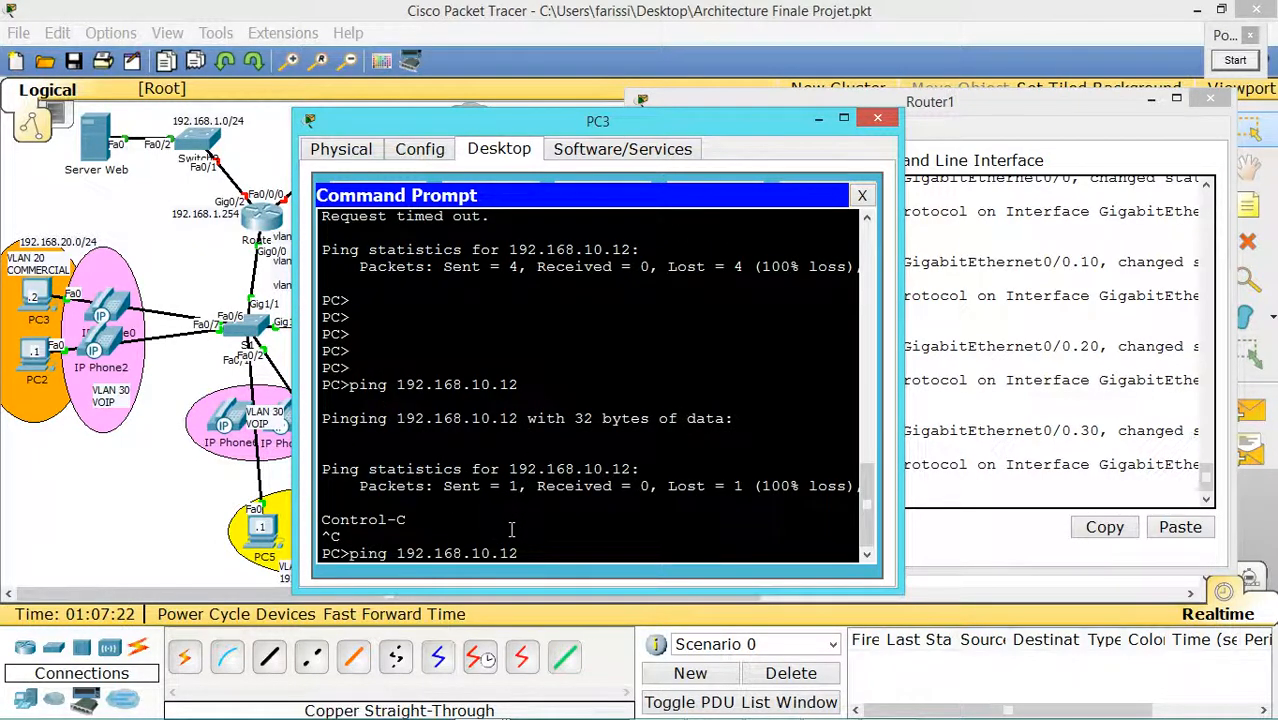
{"action": "type", "text": "-"}
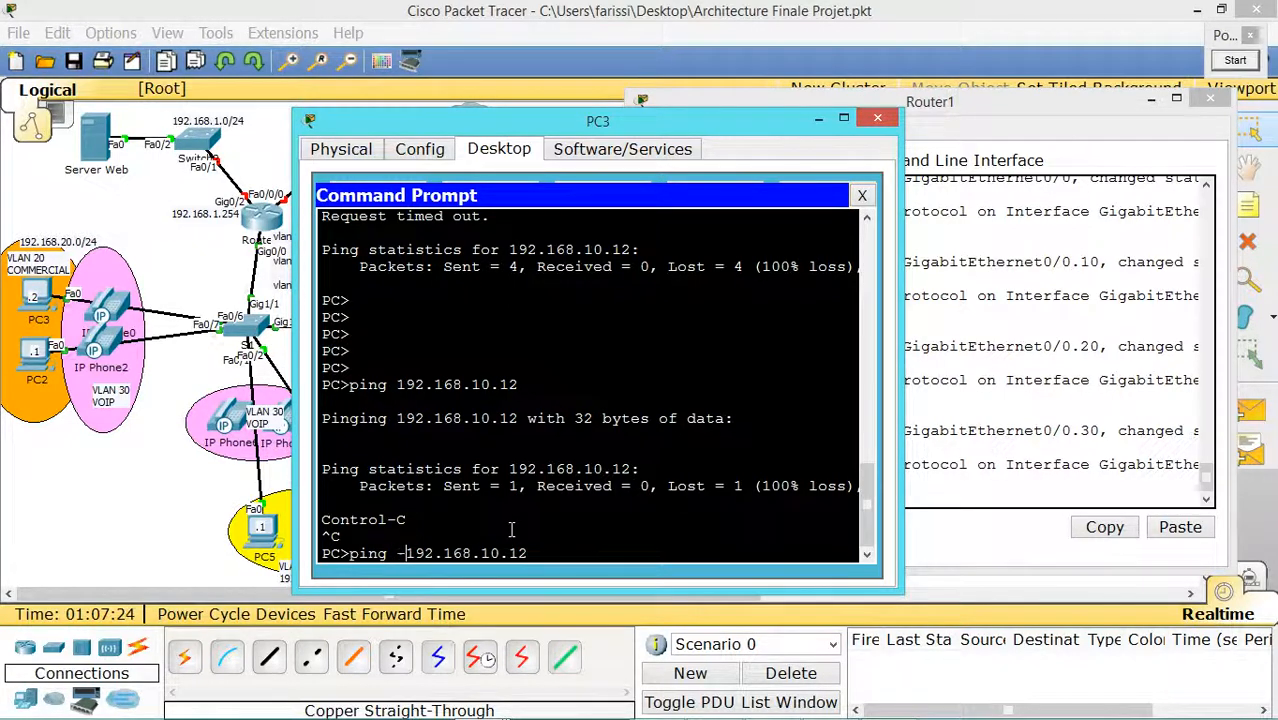
{"action": "type", "text": "t"}
{"action": "key", "text": "Return"}
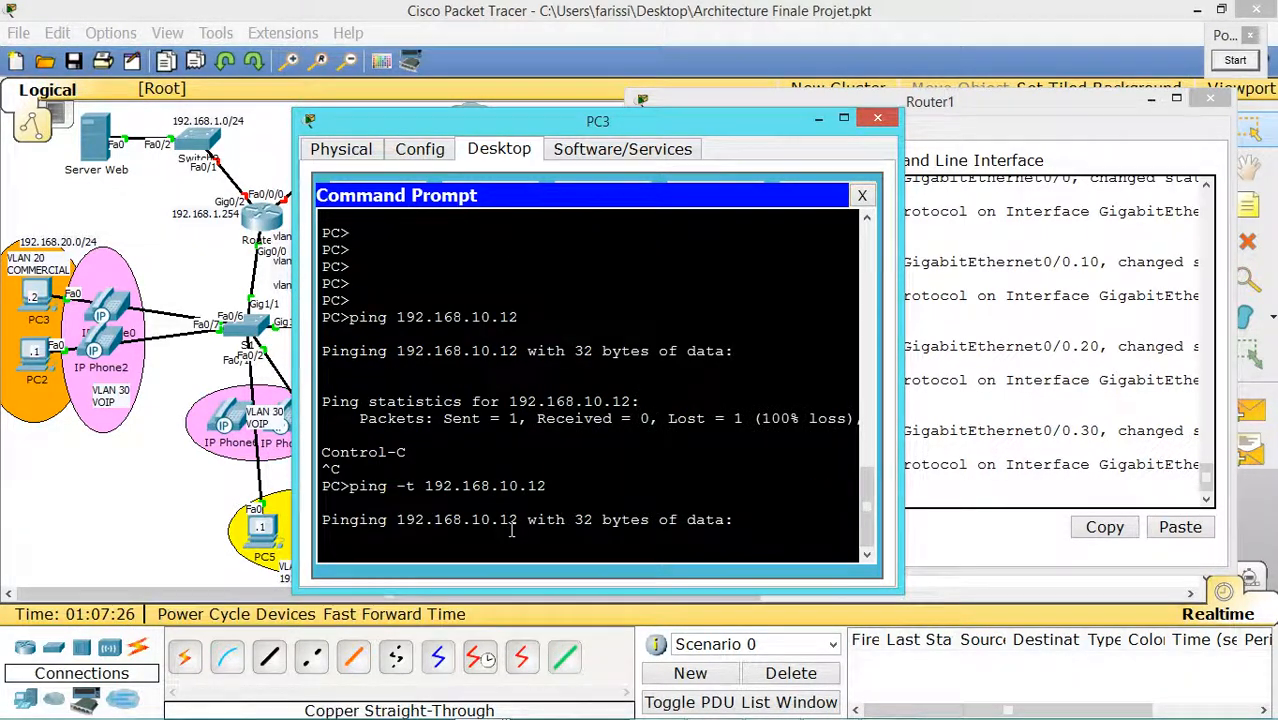
{"action": "left_click_drag", "start_coordinate": [490, 124], "coordinate": [760, 76]}
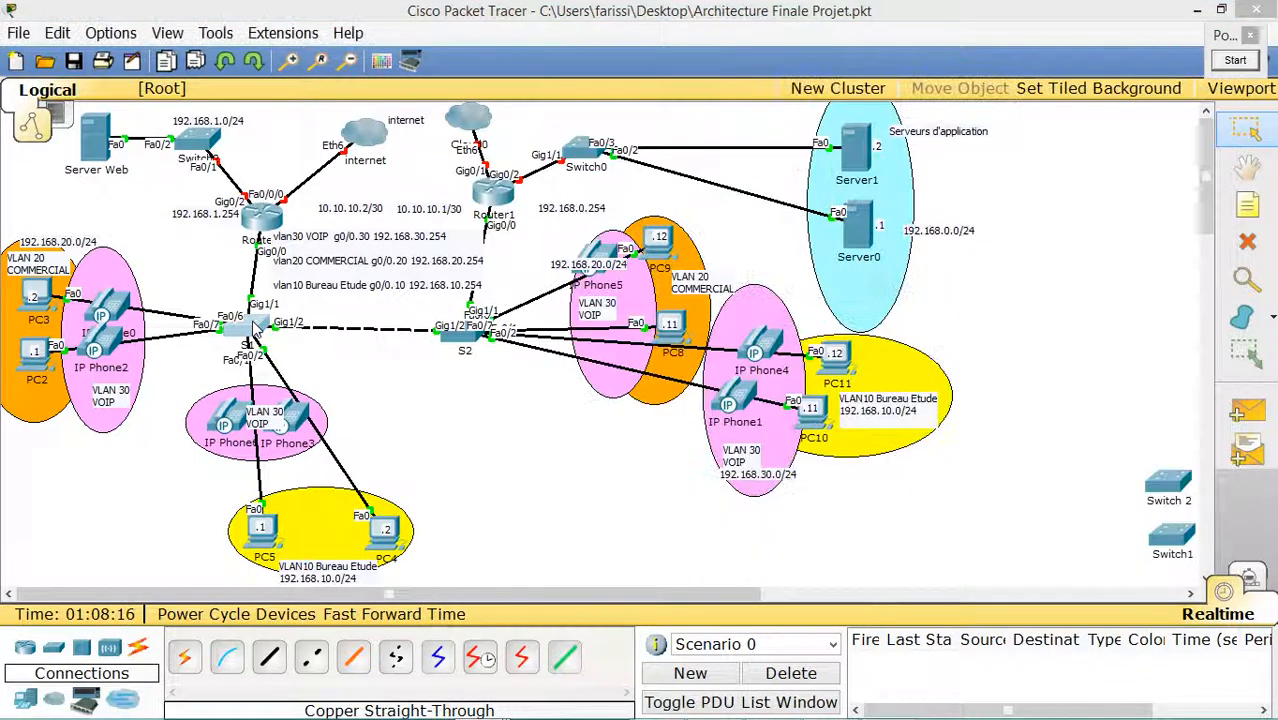
- Open switch S1's command line and enter global configuration mode with en and conf t
{"action": "left_click", "coordinate": [257, 321]}
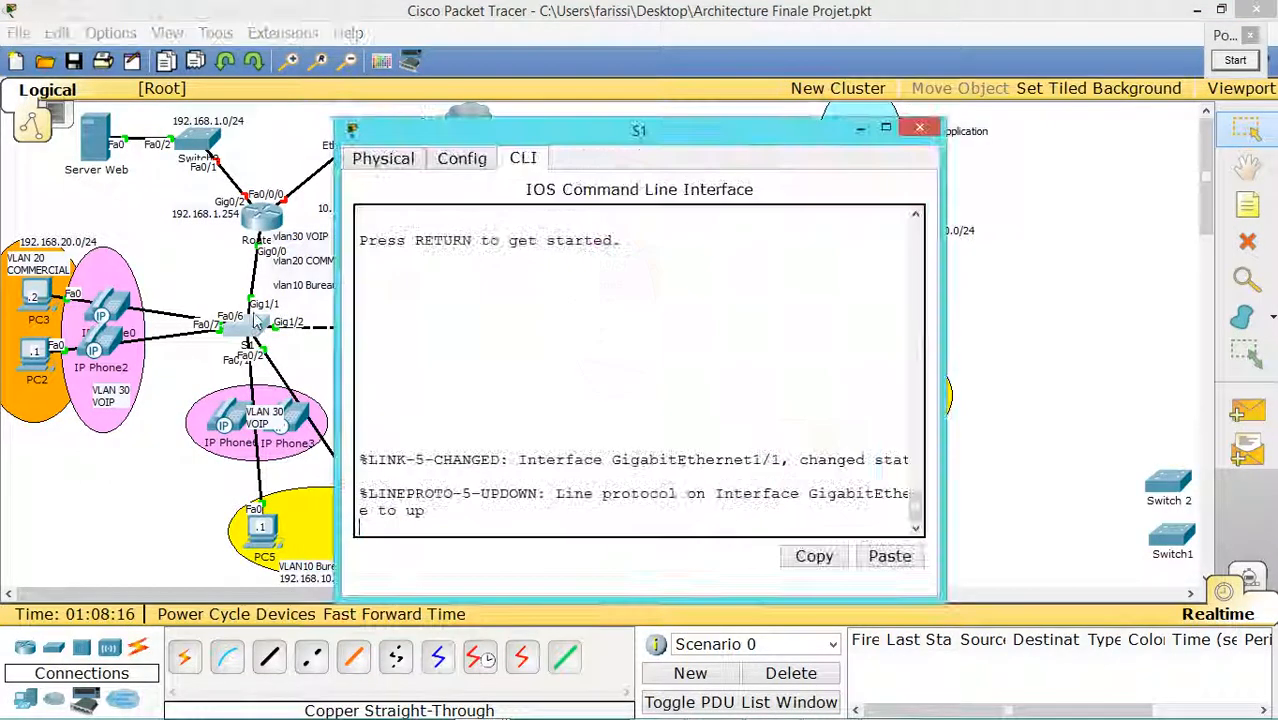
{"action": "key", "text": "Return"}
{"action": "key", "text": "Return"}
{"action": "key", "text": "Return"}
{"action": "key", "text": "Return"}
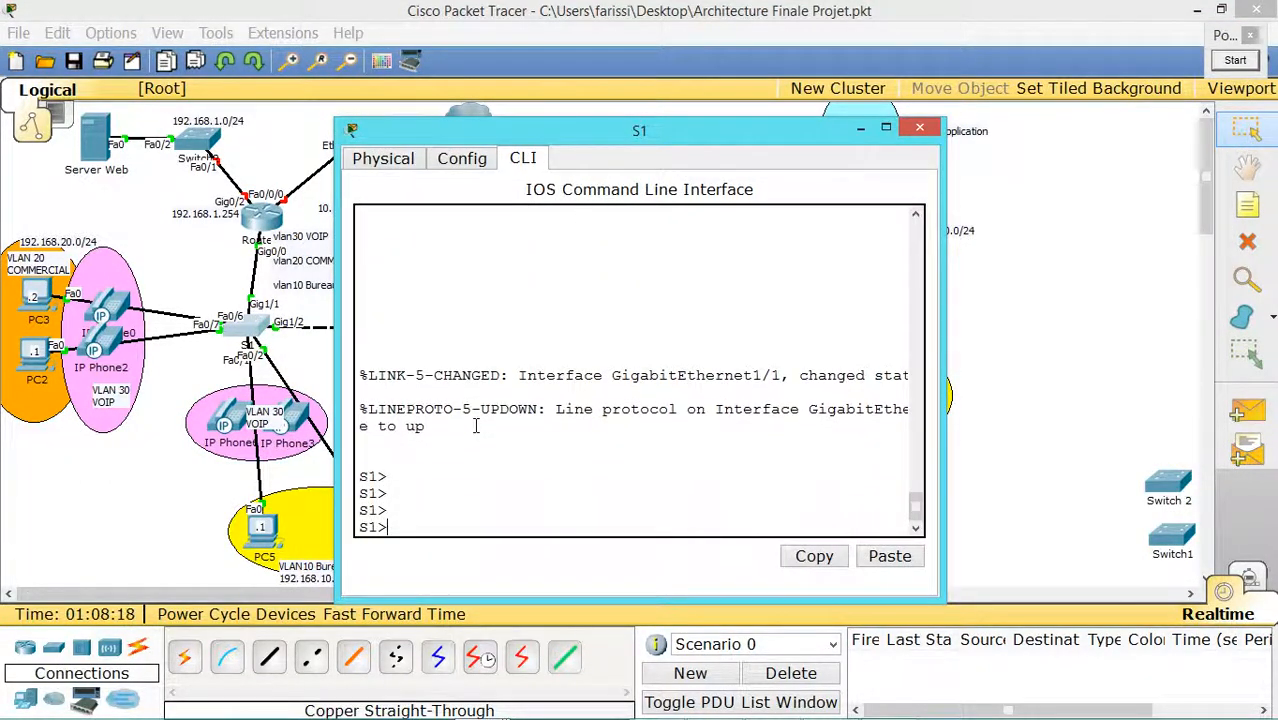
{"action": "type", "text": "en"}
{"action": "key", "text": "Return"}
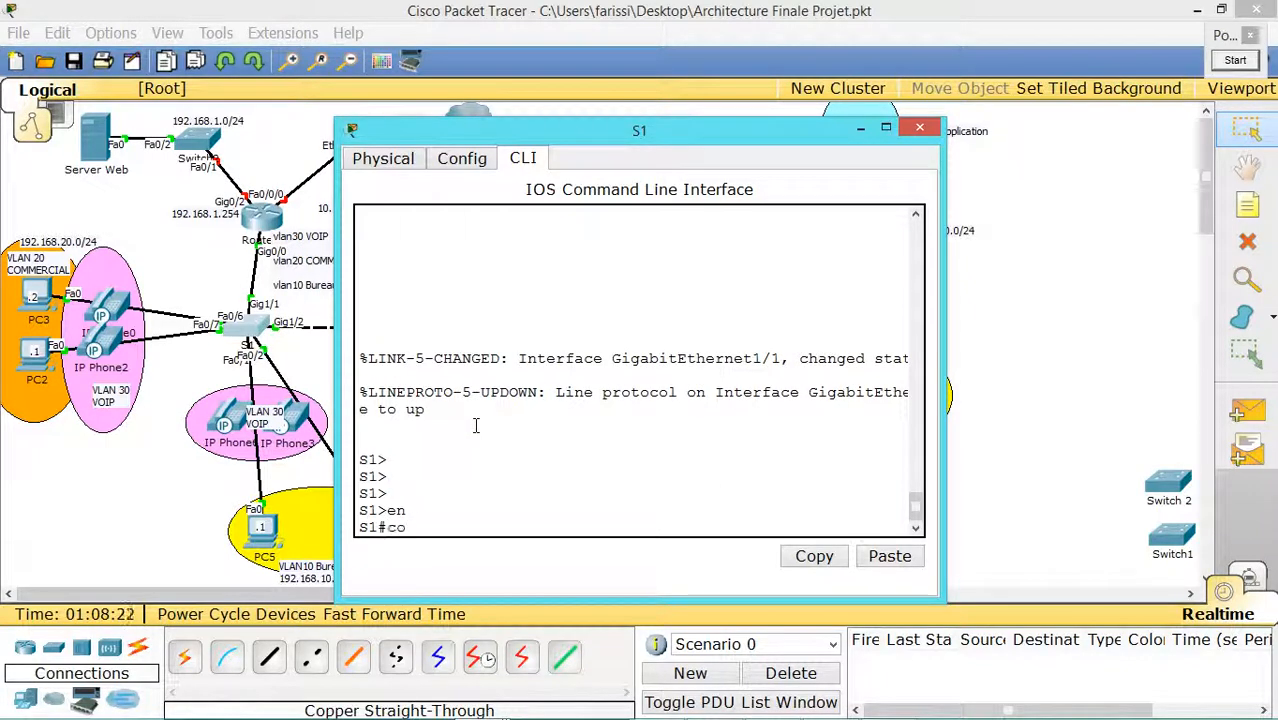
{"action": "type", "text": "conf t"}
{"action": "key", "text": "Return"}
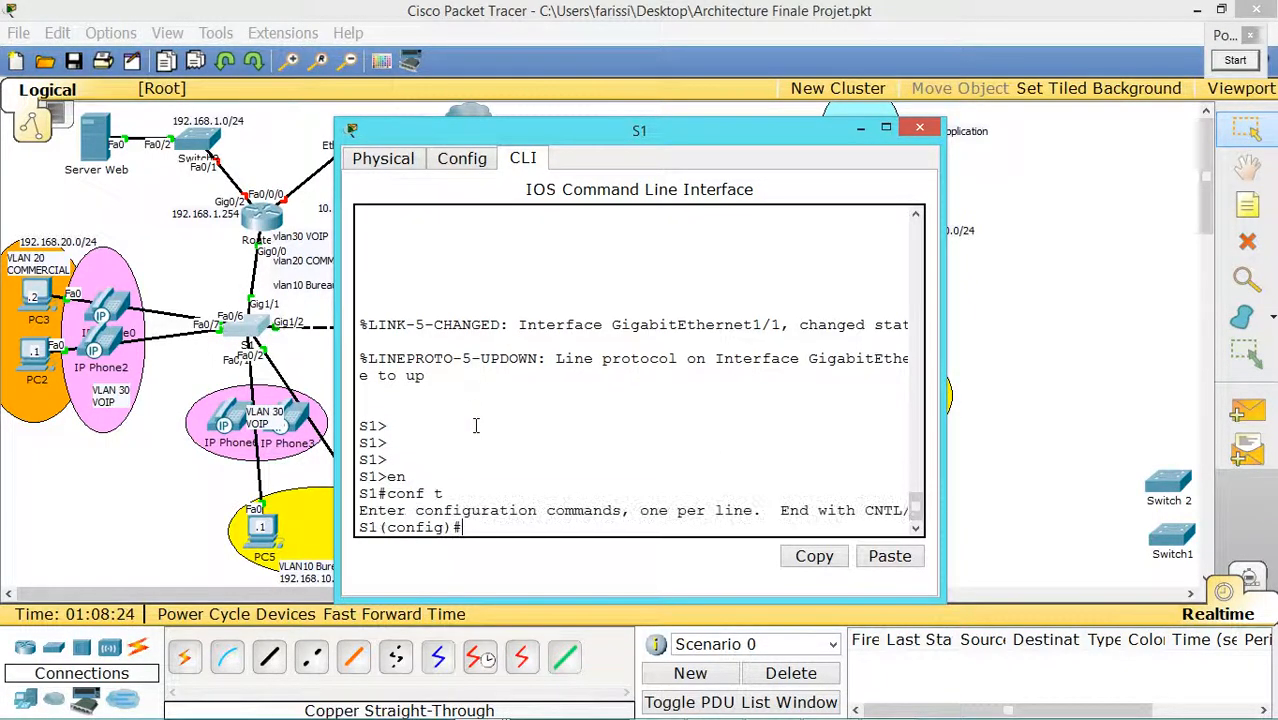
- Set S1's interface g1/1 to trunk mode with sw mo tr and minimize the S1 window
{"action": "type", "text": "int g1/1"}
{"action": "key", "text": "Return"}
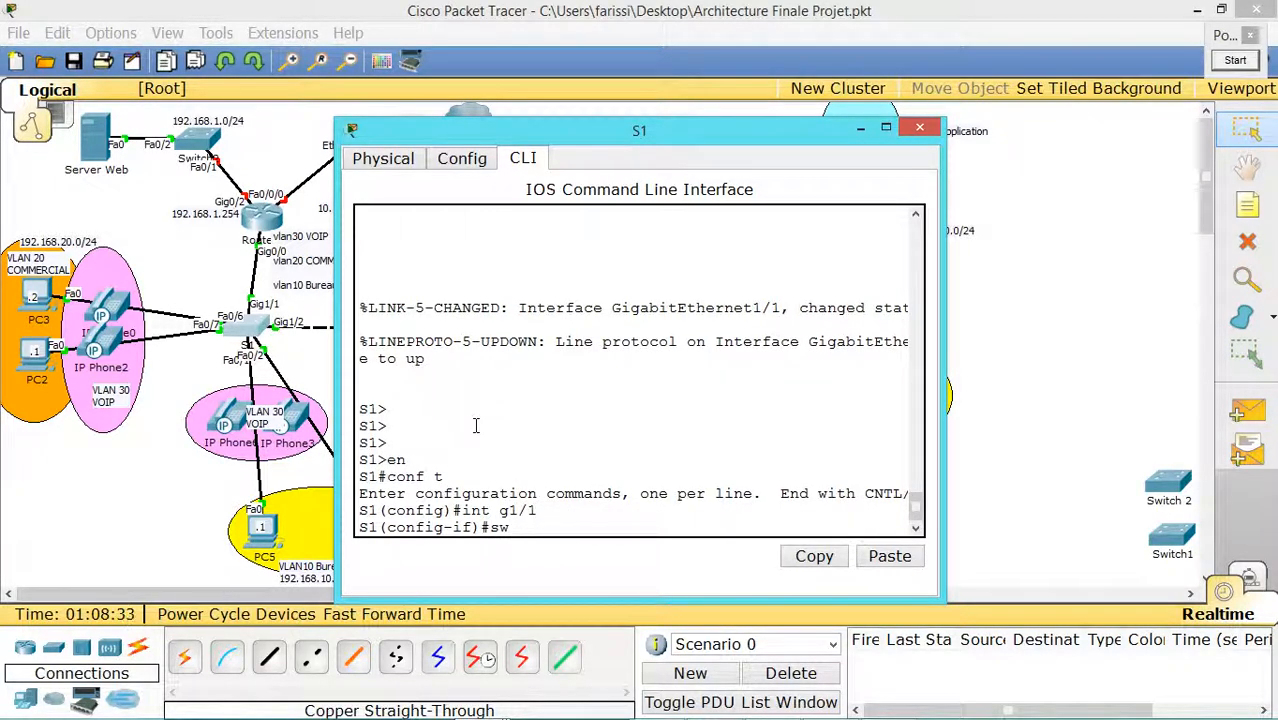
{"action": "type", "text": "sw mo tr"}
{"action": "key", "text": "Return"}
{"action": "key", "text": "Return"}
{"action": "key", "text": "Return"}
{"action": "key", "text": "Return"}
{"action": "key", "text": "Return"}
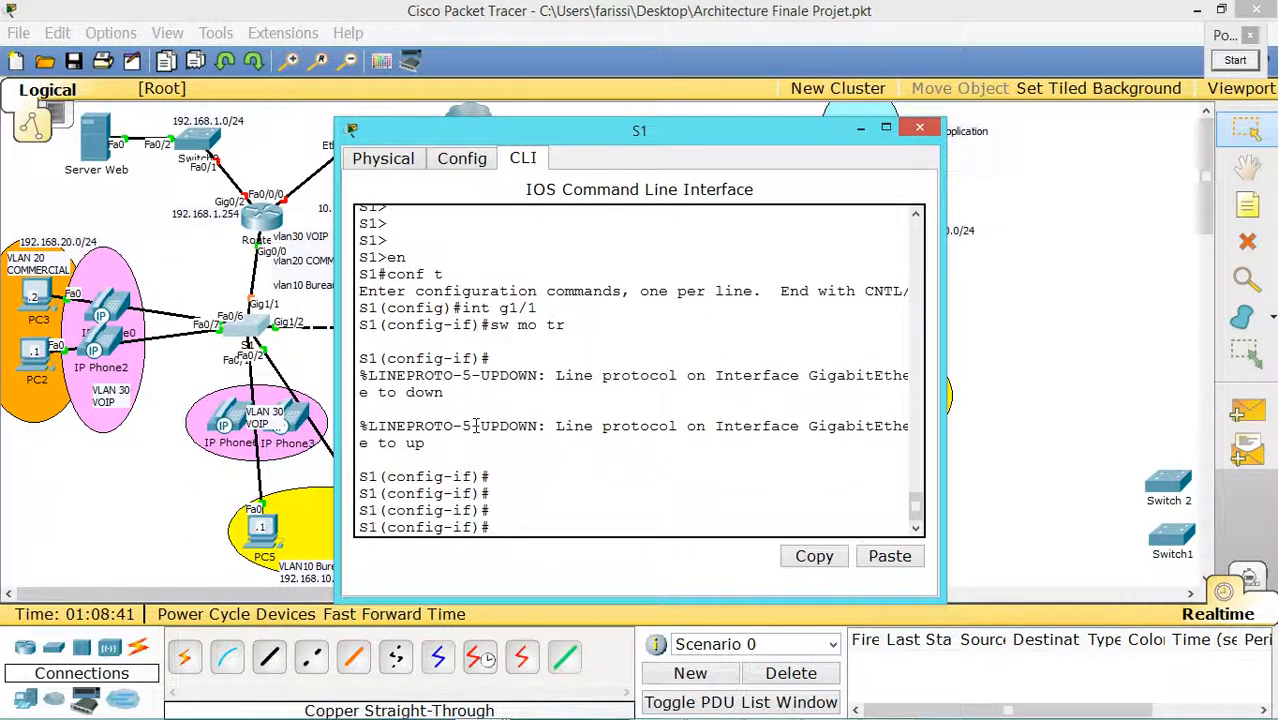
{"action": "left_click", "coordinate": [860, 127]}
- Open switch S2's command line and enter global configuration mode with en and conf t
{"action": "left_click", "coordinate": [468, 345]}
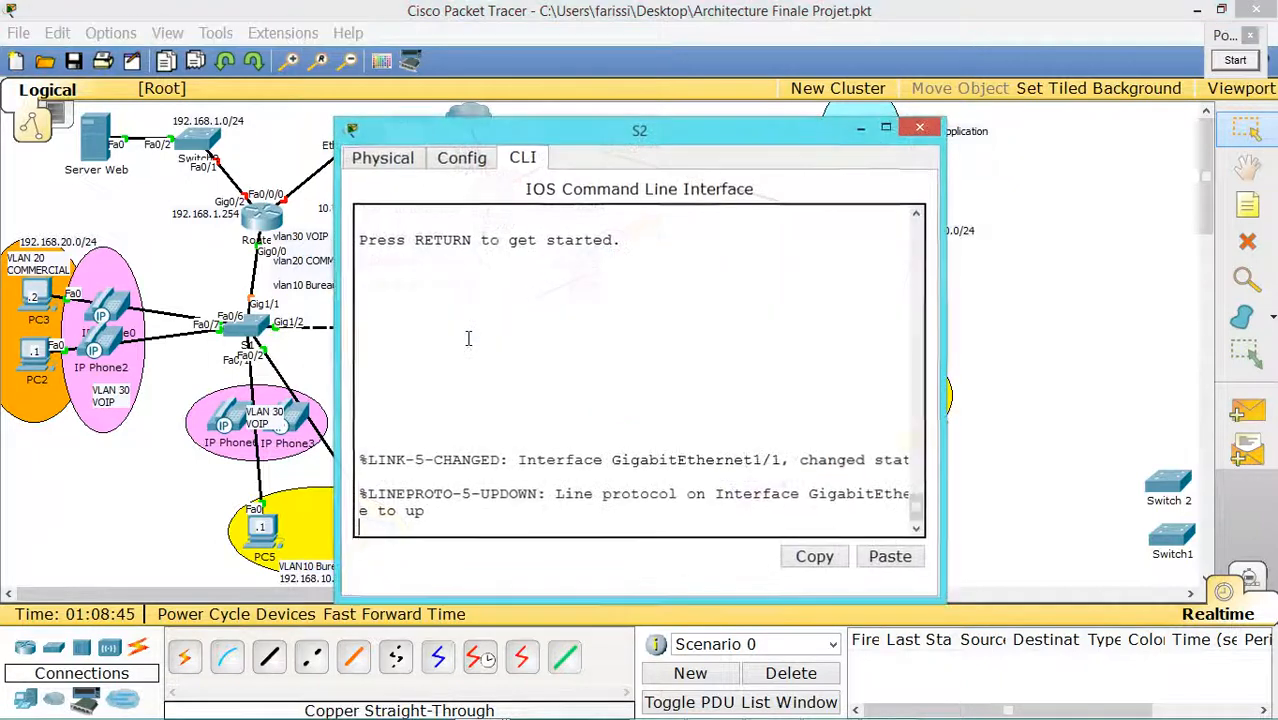
{"action": "key", "text": "Return"}
{"action": "key", "text": "Return"}
{"action": "key", "text": "Return"}
{"action": "key", "text": "Return"}
{"action": "key", "text": "Return"}
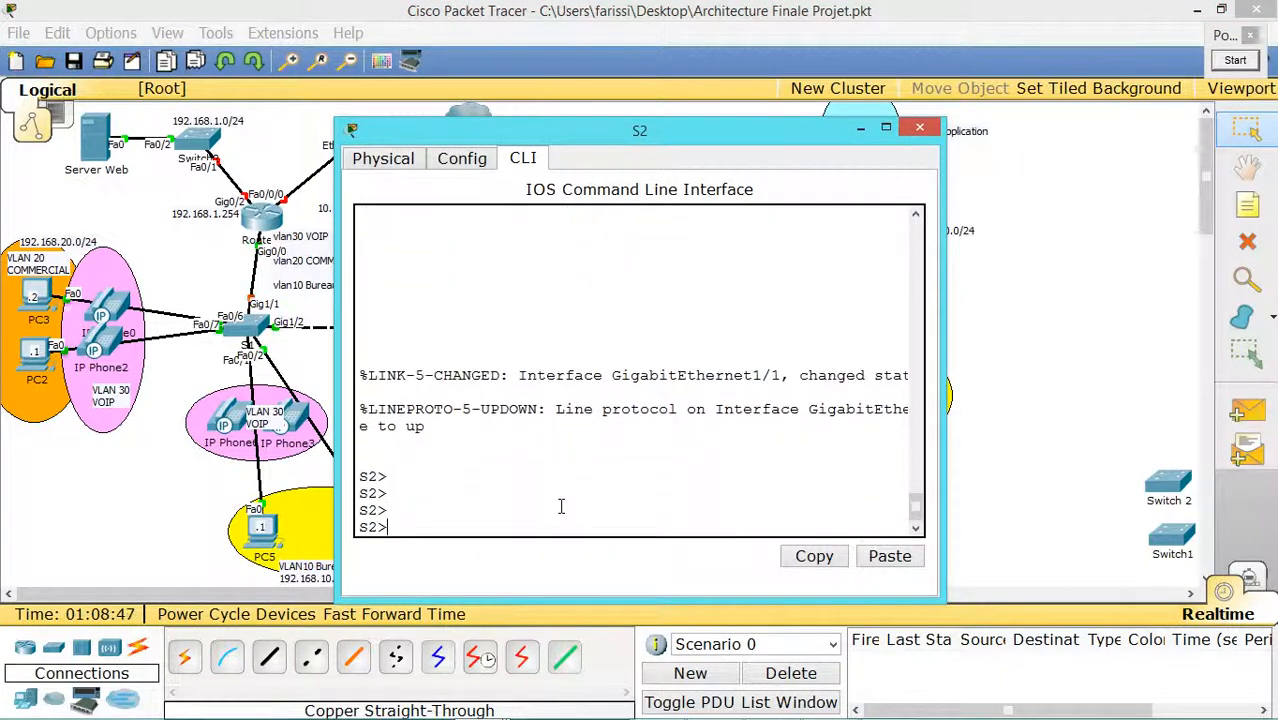
{"action": "type", "text": "en"}
{"action": "key", "text": "Return"}
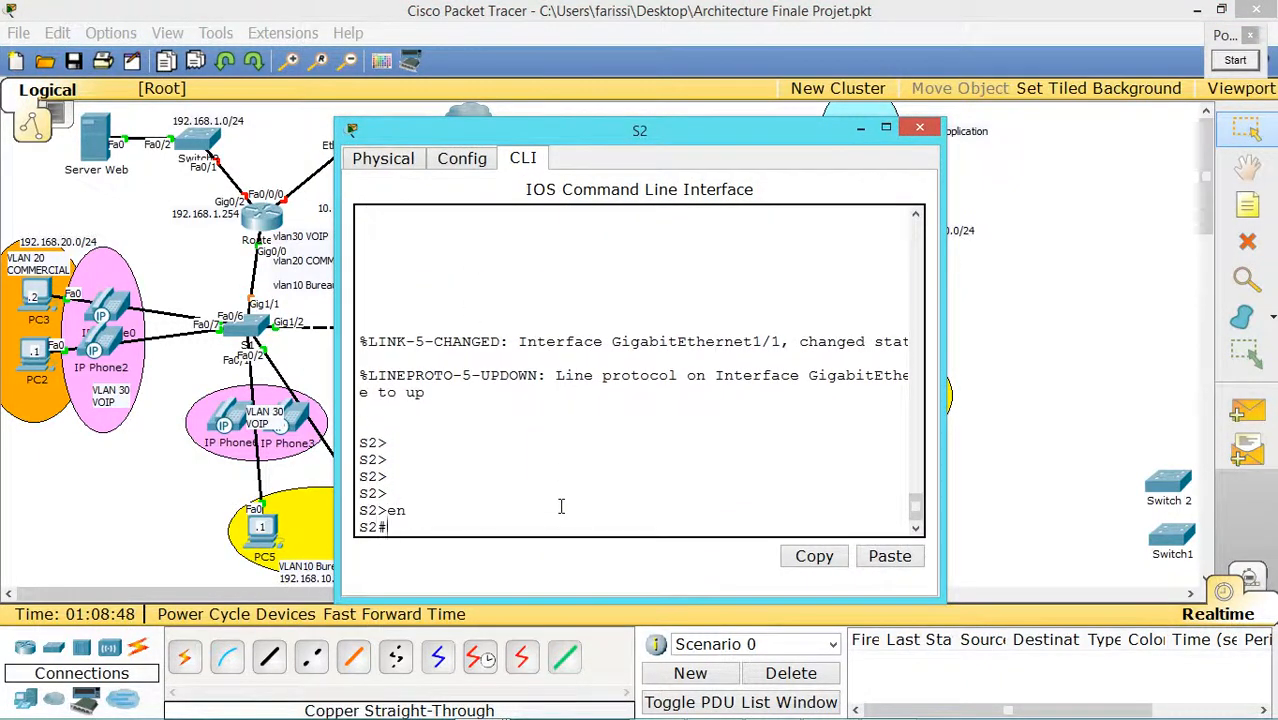
{"action": "type", "text": "conf t"}
{"action": "key", "text": "Return"}
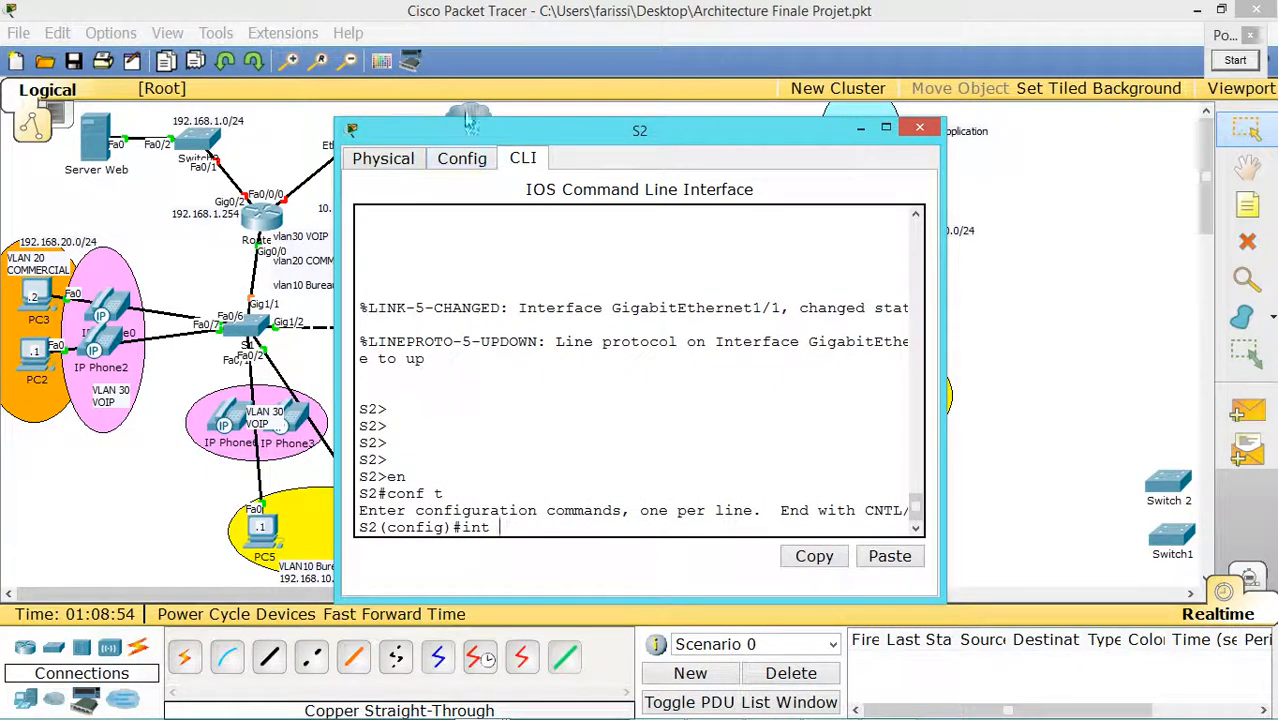
- Move S2's window aside and set its interface g1/2 to trunk mode with sw mo tr
{"action": "left_click_drag", "start_coordinate": [433, 136], "coordinate": [688, 120]}
{"action": "type", "text": "int"}
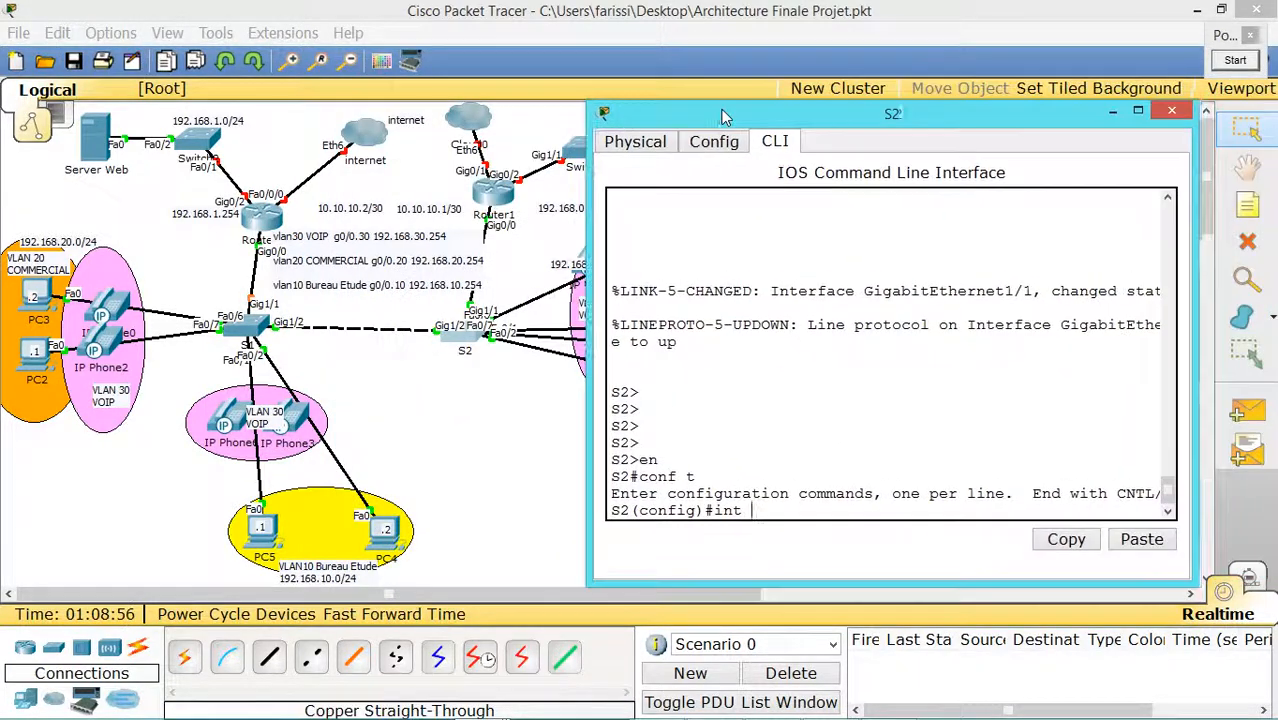
{"action": "type", "text": " g"}
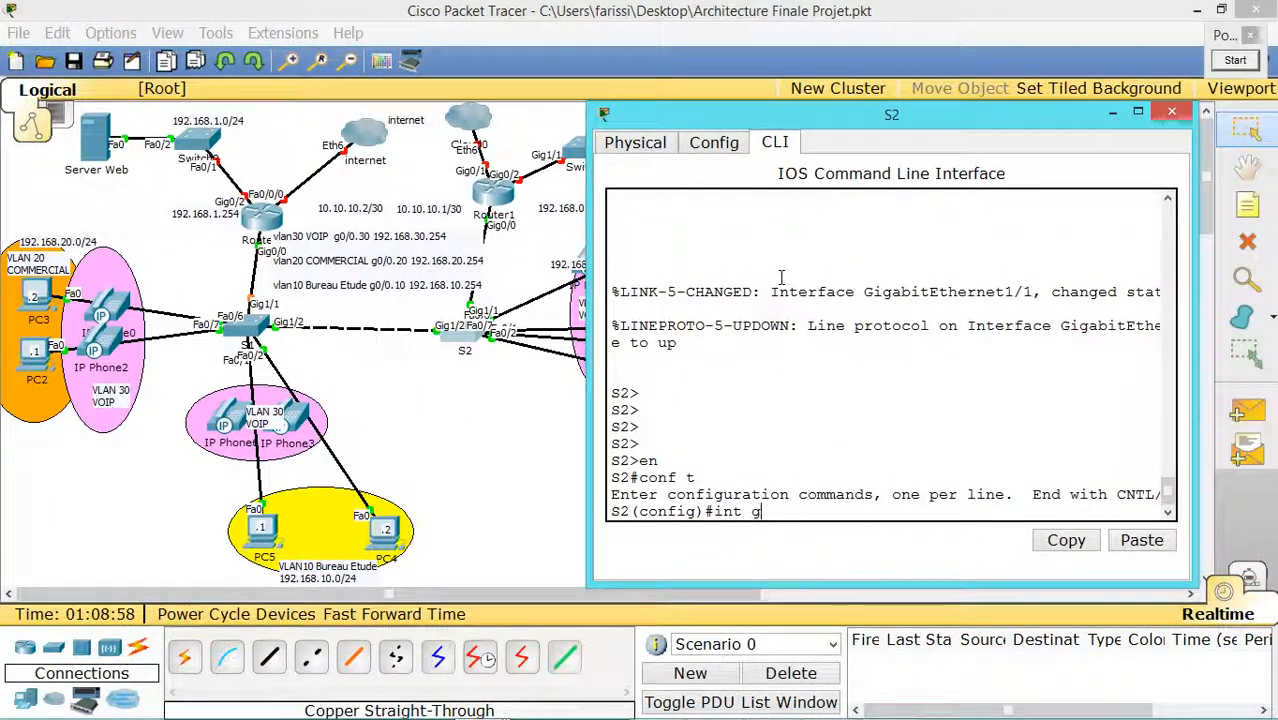
{"action": "type", "text": "1/2"}
{"action": "key", "text": "Return"}
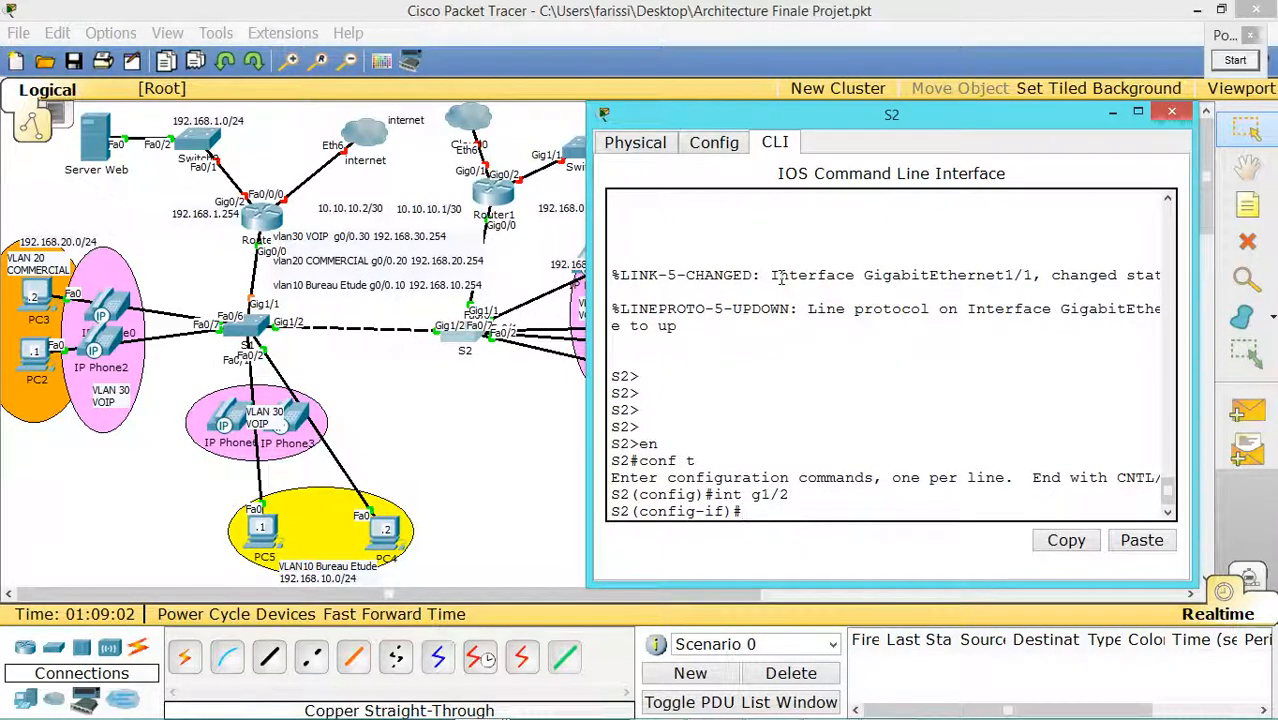
{"action": "type", "text": "sw mo tr"}
{"action": "key", "text": "Return"}
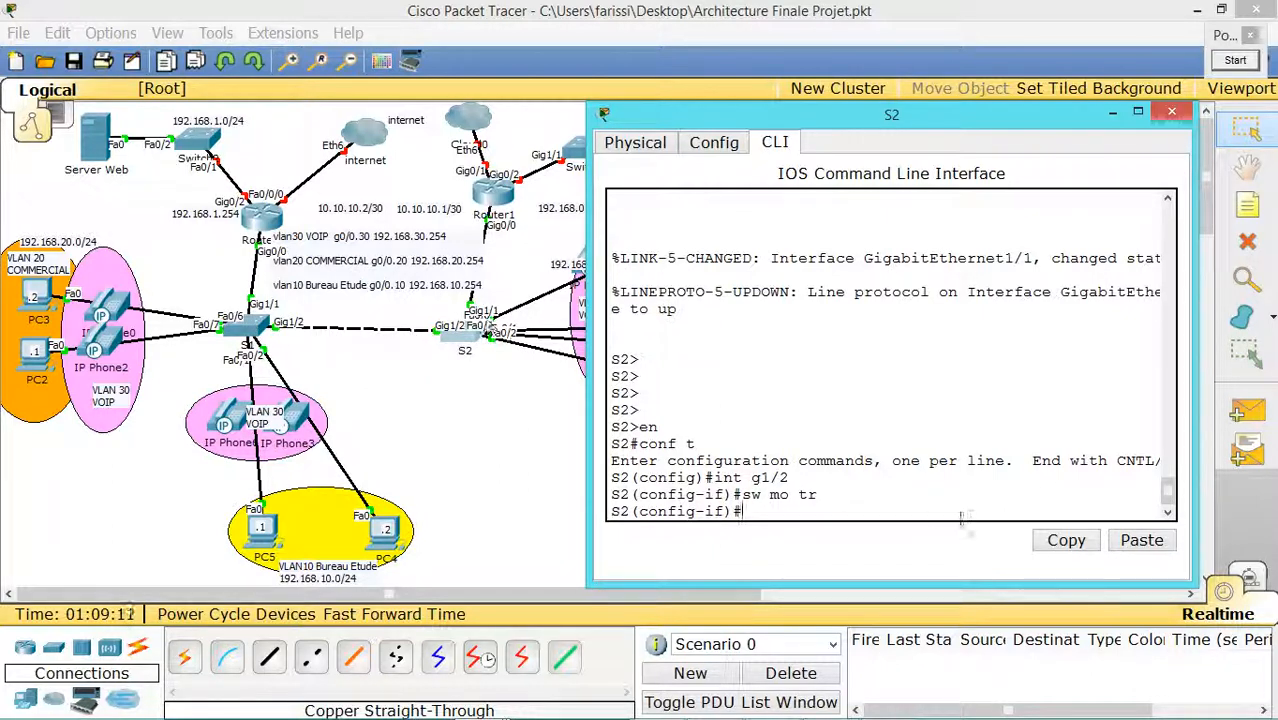
- Set S2's router-facing interface g1/1 to trunk mode with sw mo tr
{"action": "key", "text": "Up"}
{"action": "key", "text": "Up"}
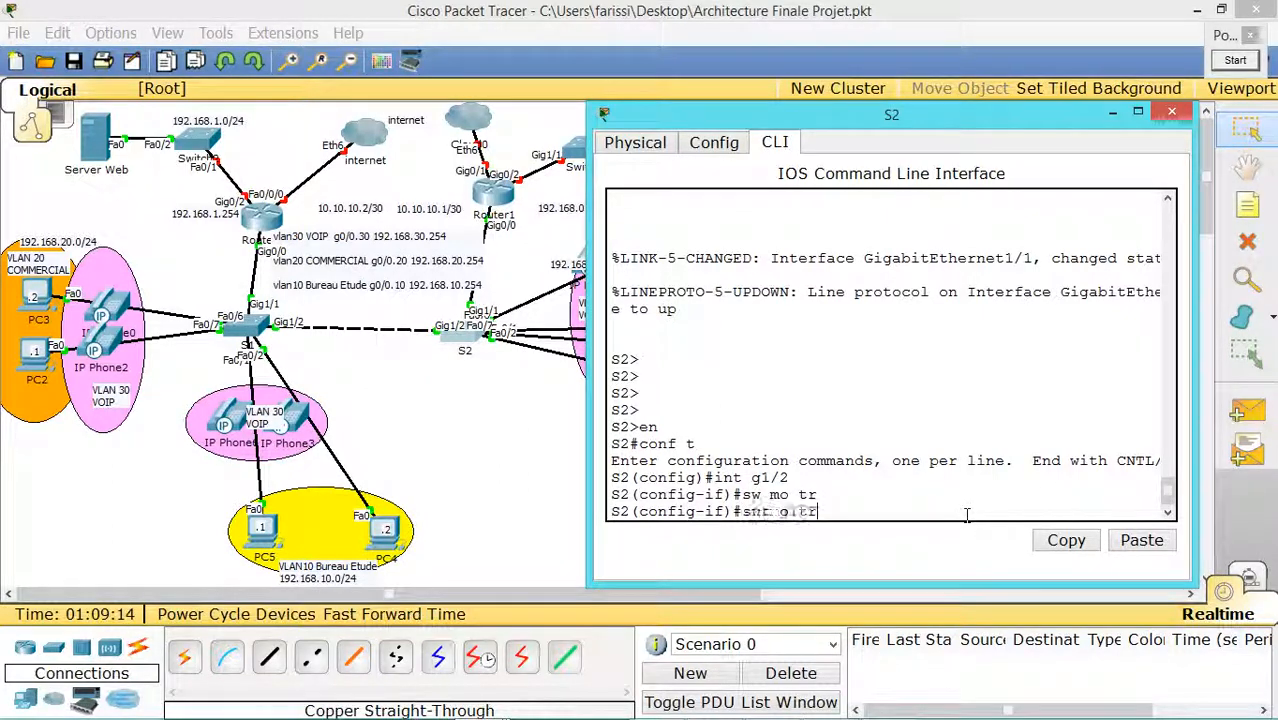
{"action": "key", "text": "BackSpace"}
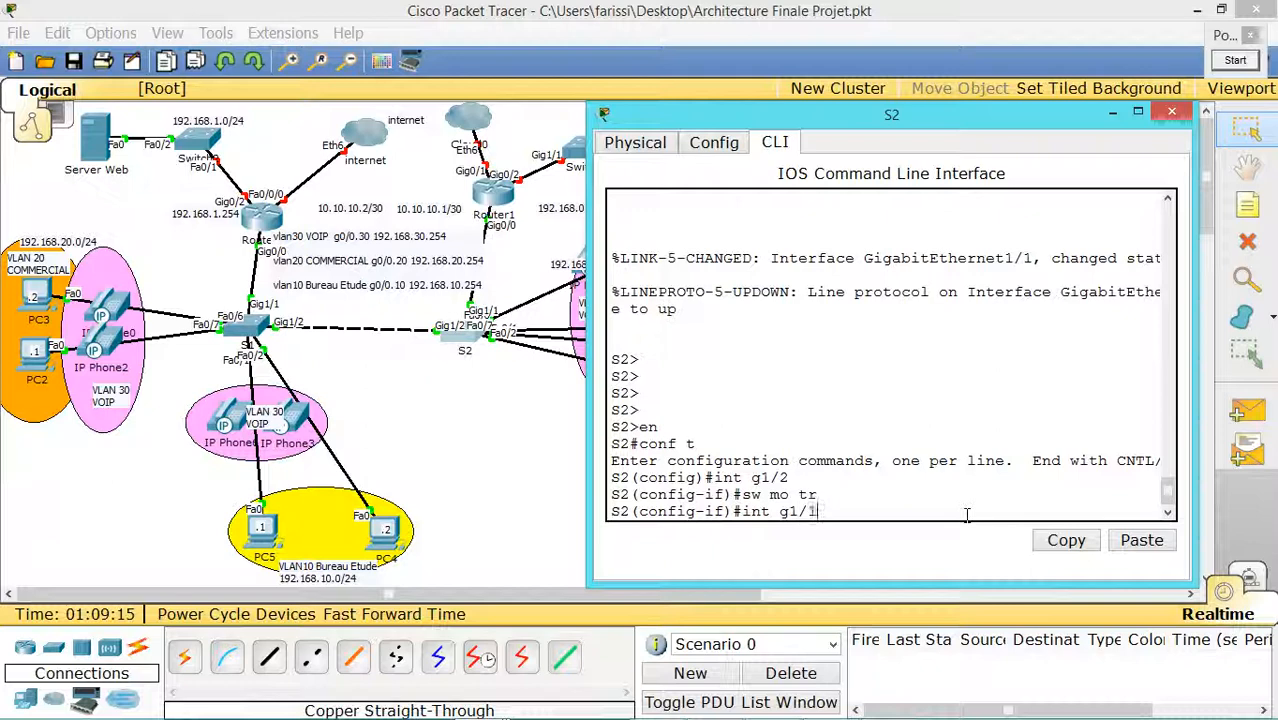
{"action": "key", "text": "Return"}
{"action": "key", "text": "Up"}
{"action": "key", "text": "Up"}
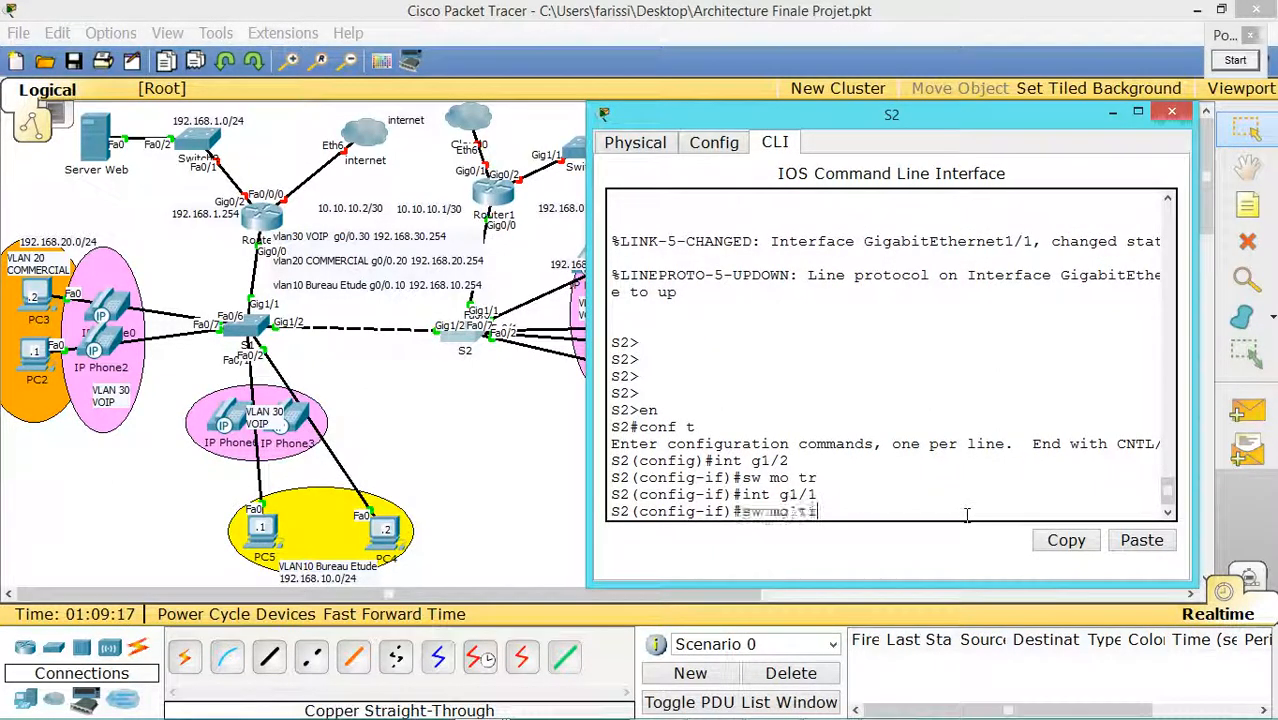
{"action": "key", "text": "Return"}
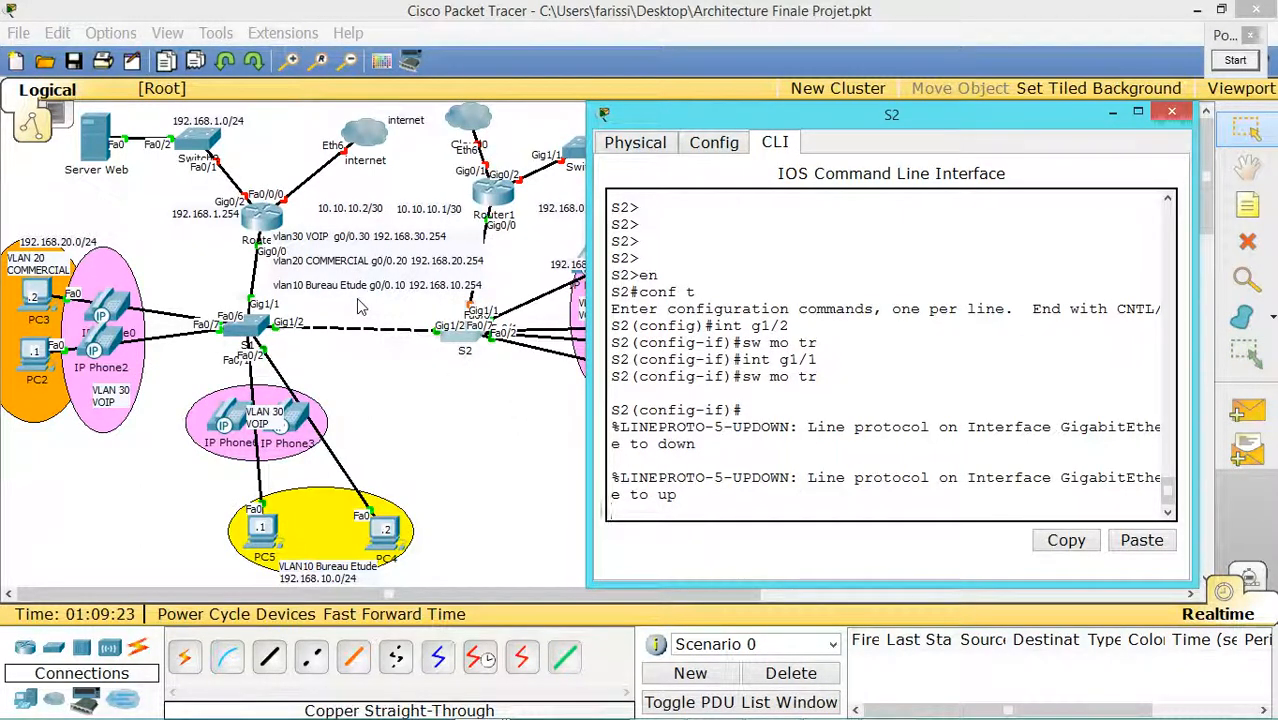
- Bring PC3's command prompt to the front and check the continuous ping to 192.168.10.12
{"action": "mouse_move", "coordinate": [290, 714]}
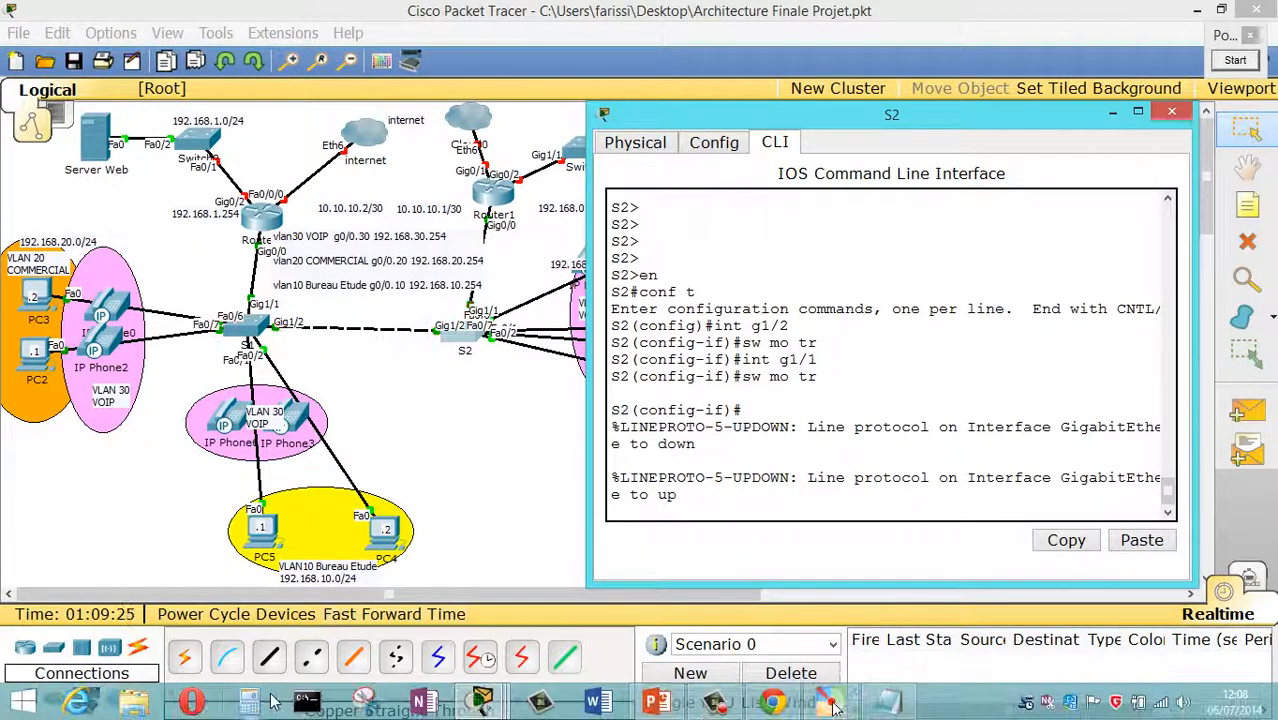
{"action": "mouse_move", "coordinate": [482, 703]}
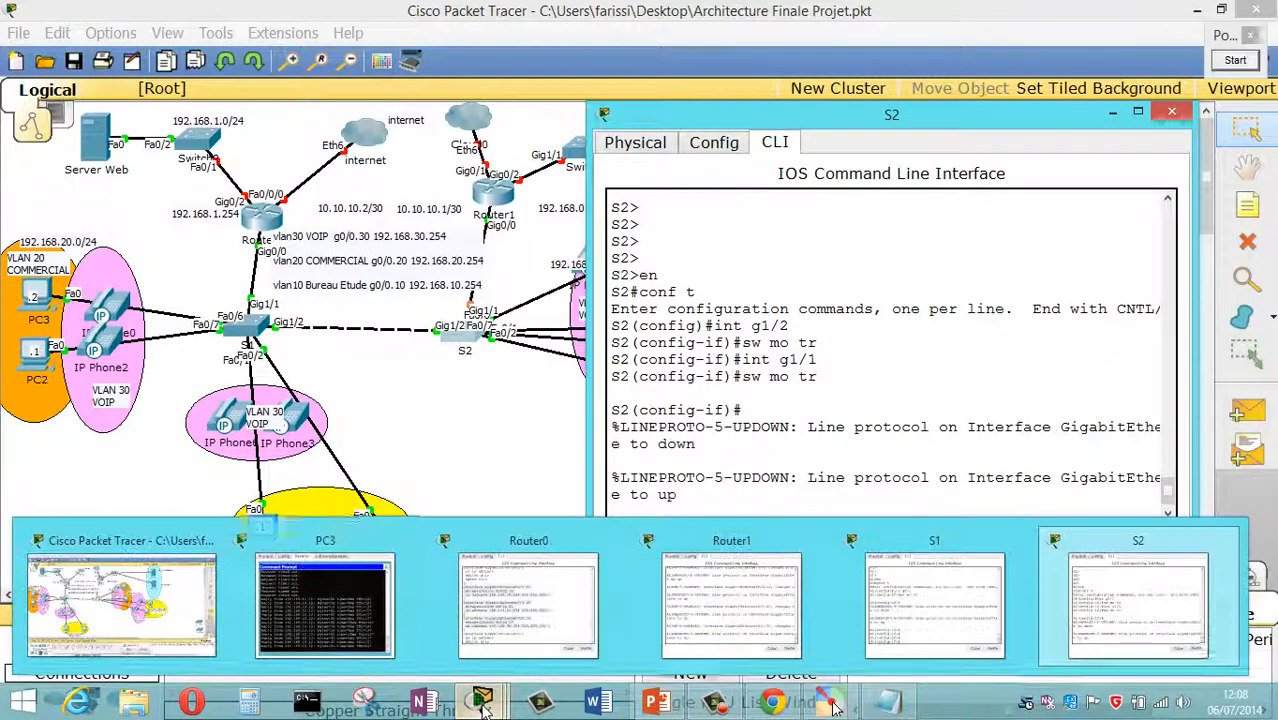
{"action": "left_click", "coordinate": [328, 593]}
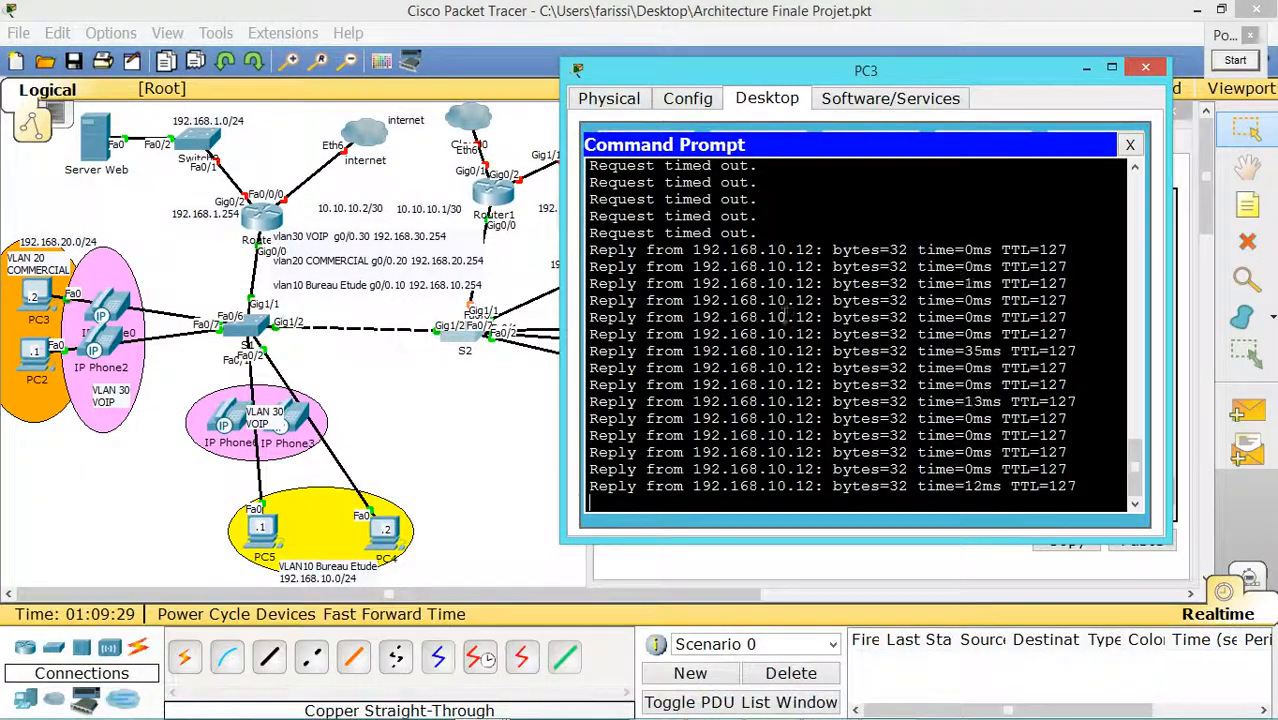
{"action": "scroll", "coordinate": [744, 310], "scroll_direction": "up", "scroll_amount": 3}
{"action": "scroll", "coordinate": [744, 310], "scroll_direction": "down", "scroll_amount": 2}
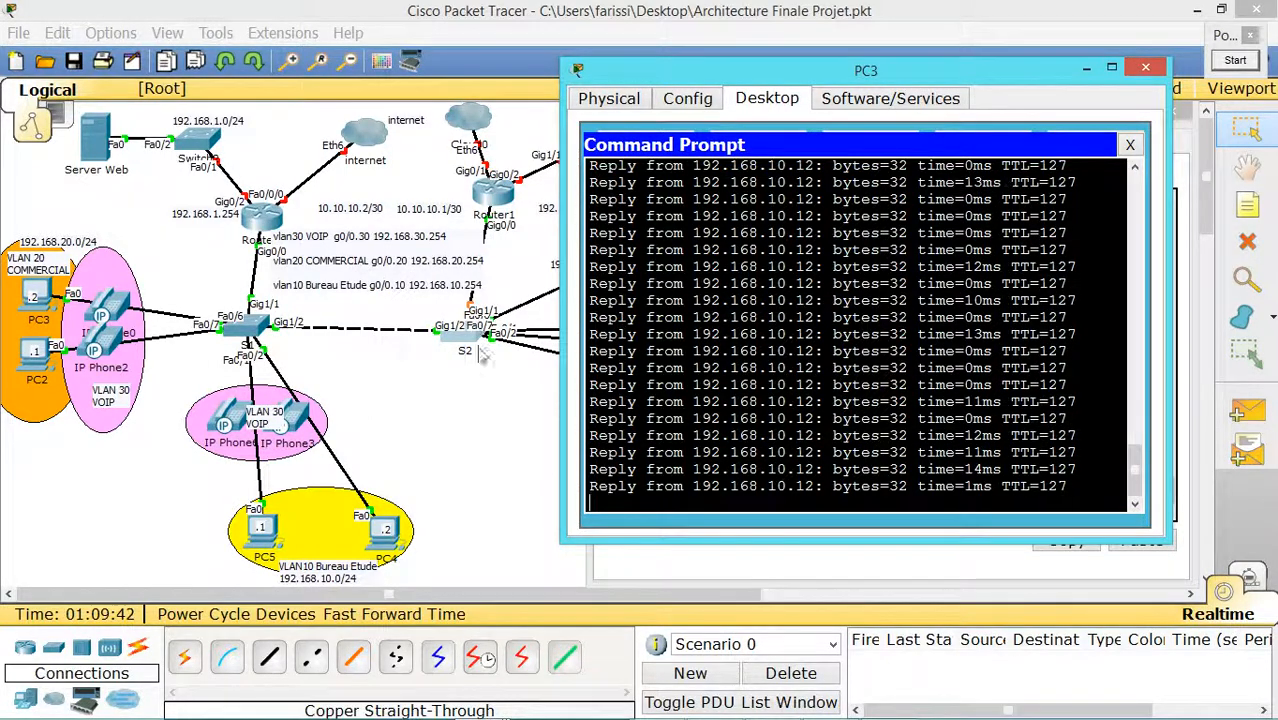
{"action": "mouse_move", "coordinate": [835, 706]}
{"action": "left_click", "coordinate": [723, 706]}
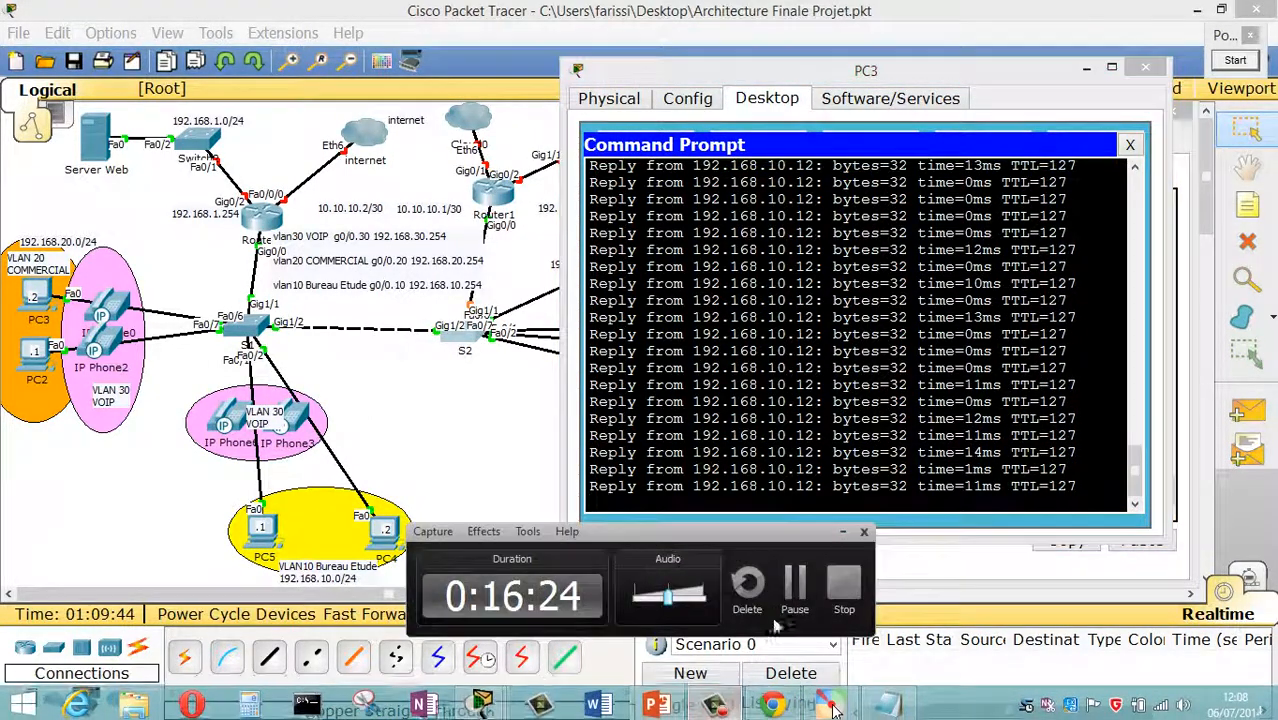
{"action": "left_click", "coordinate": [799, 588]}
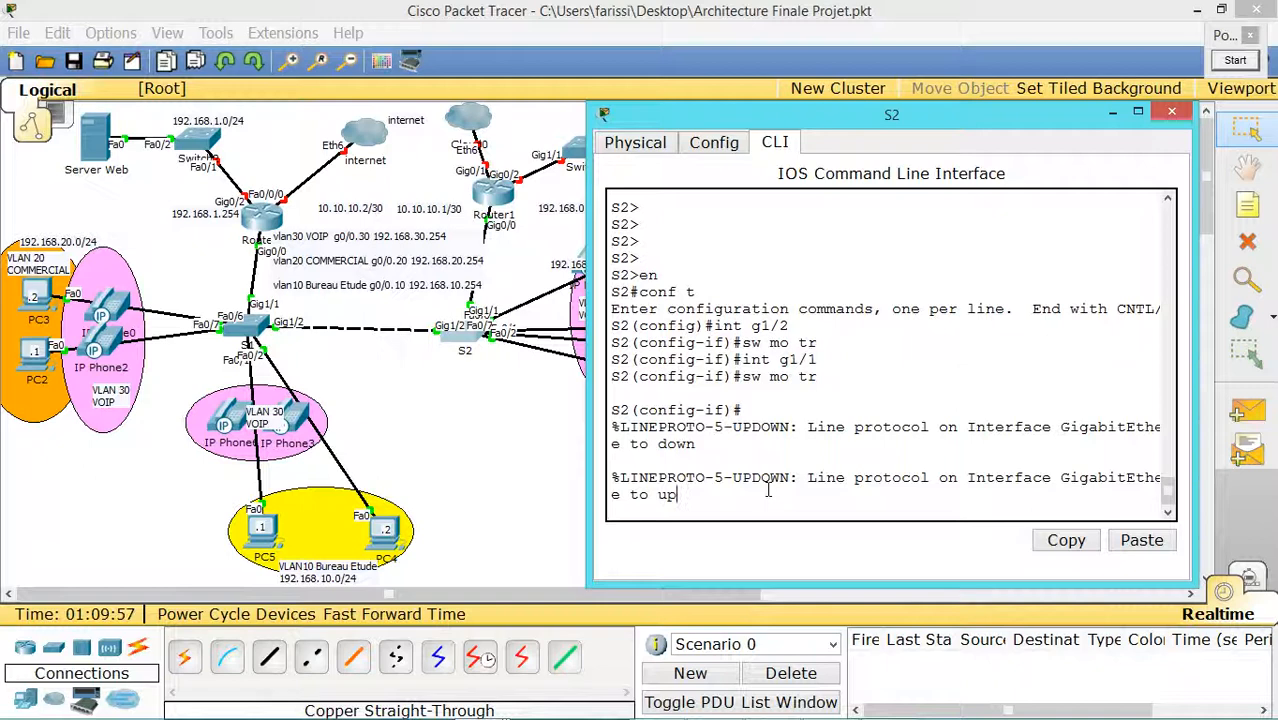
- List S2's VLANs with do sh vl and widen the window to read the VLAN table
{"action": "key", "text": "Return"}
{"action": "key", "text": "Return"}
{"action": "key", "text": "Return"}
{"action": "key", "text": "Return"}
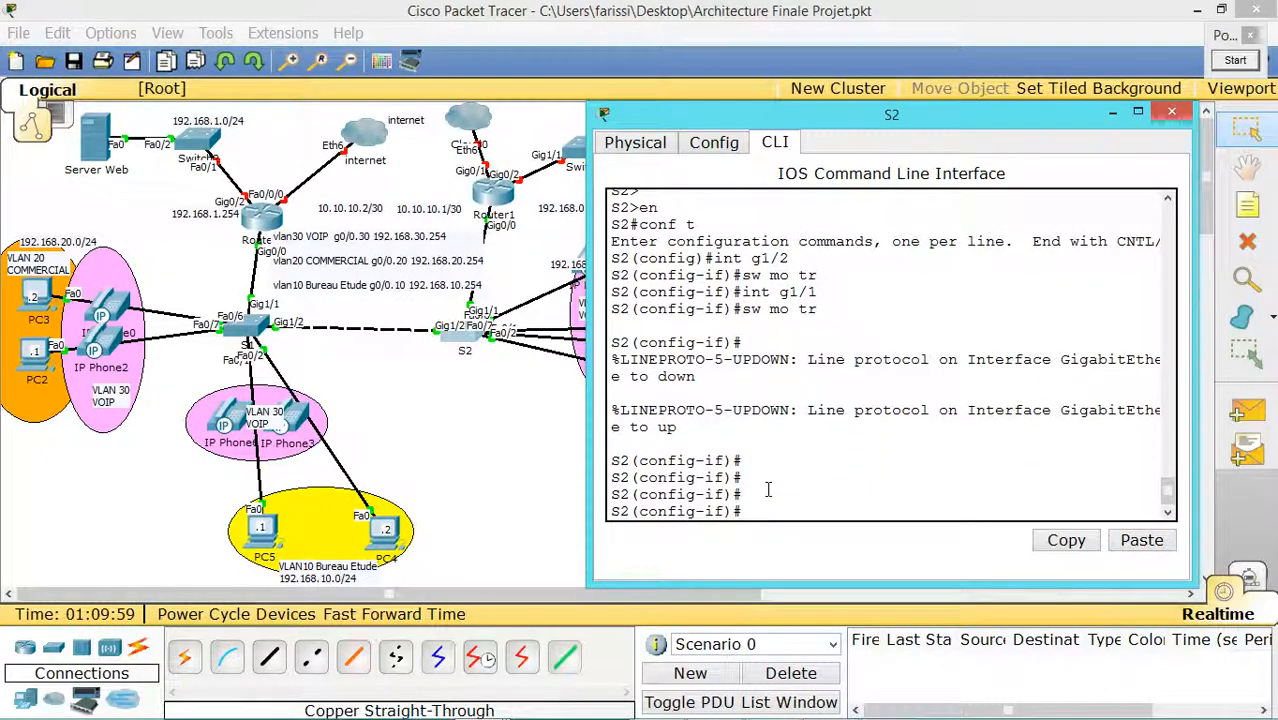
{"action": "type", "text": "do sh"}
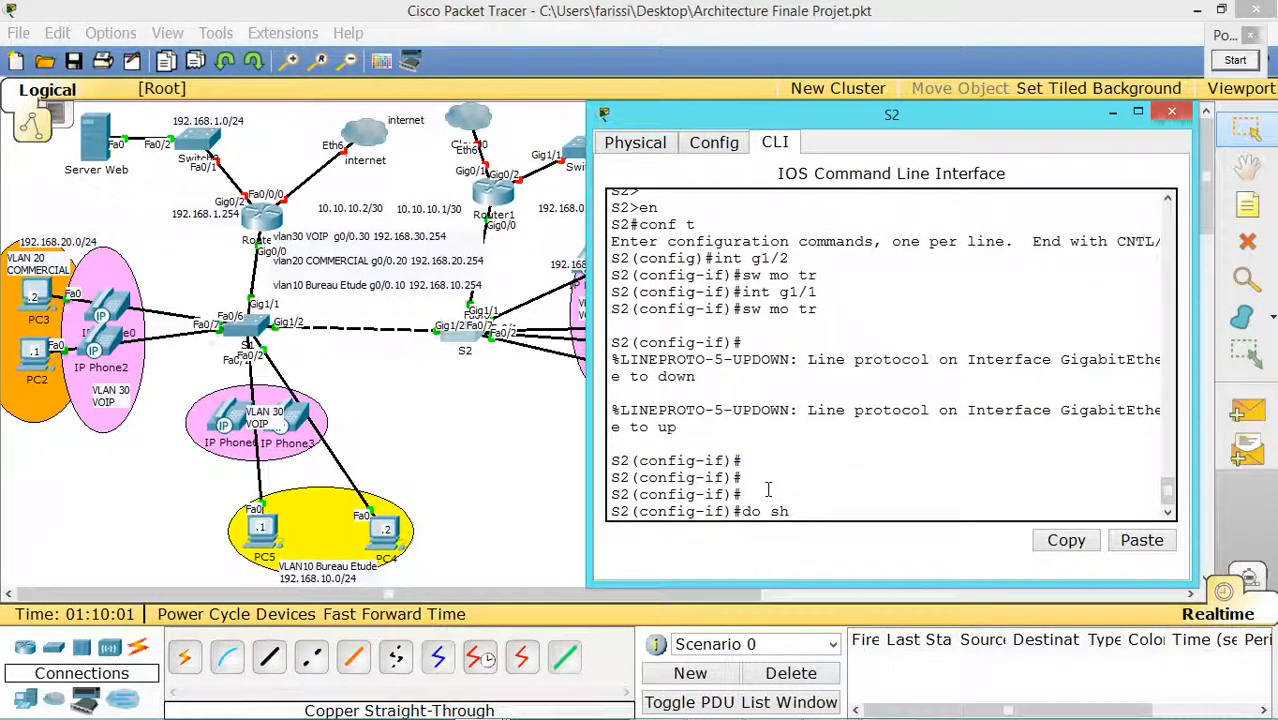
{"action": "type", "text": " vl"}
{"action": "key", "text": "Return"}
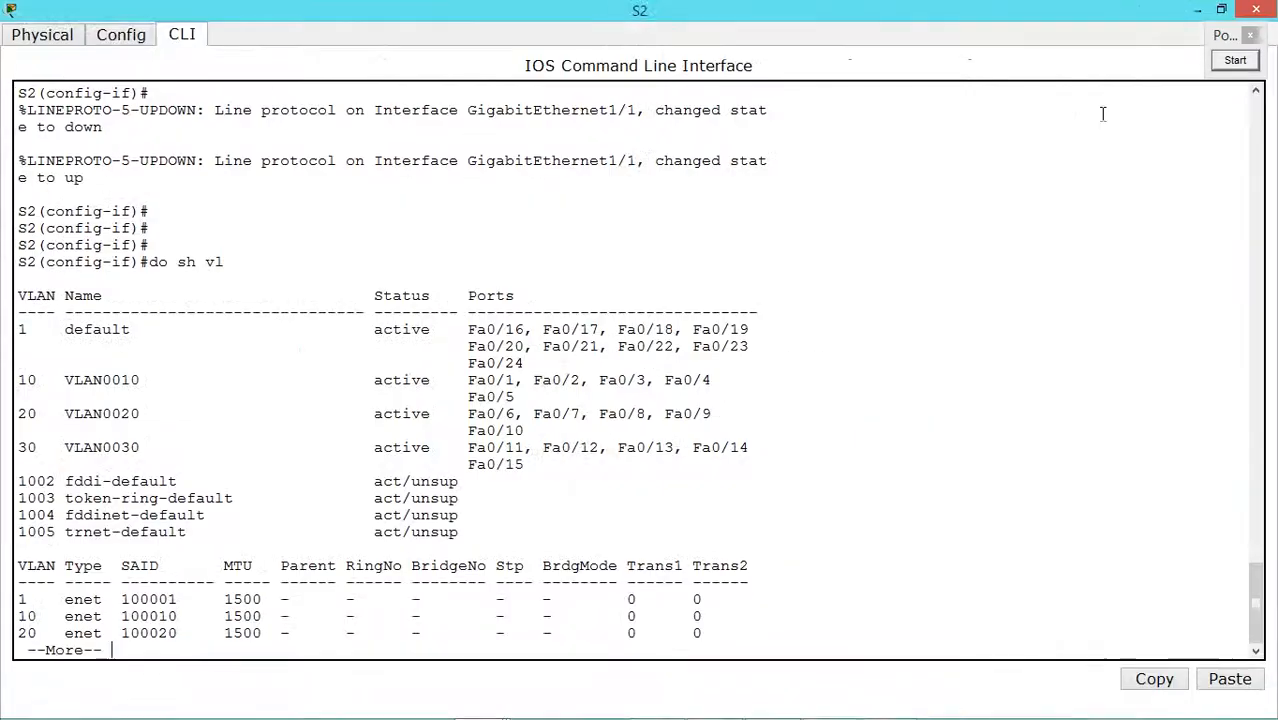
{"action": "left_click", "coordinate": [1138, 111]}
{"action": "left_click", "coordinate": [1221, 9]}
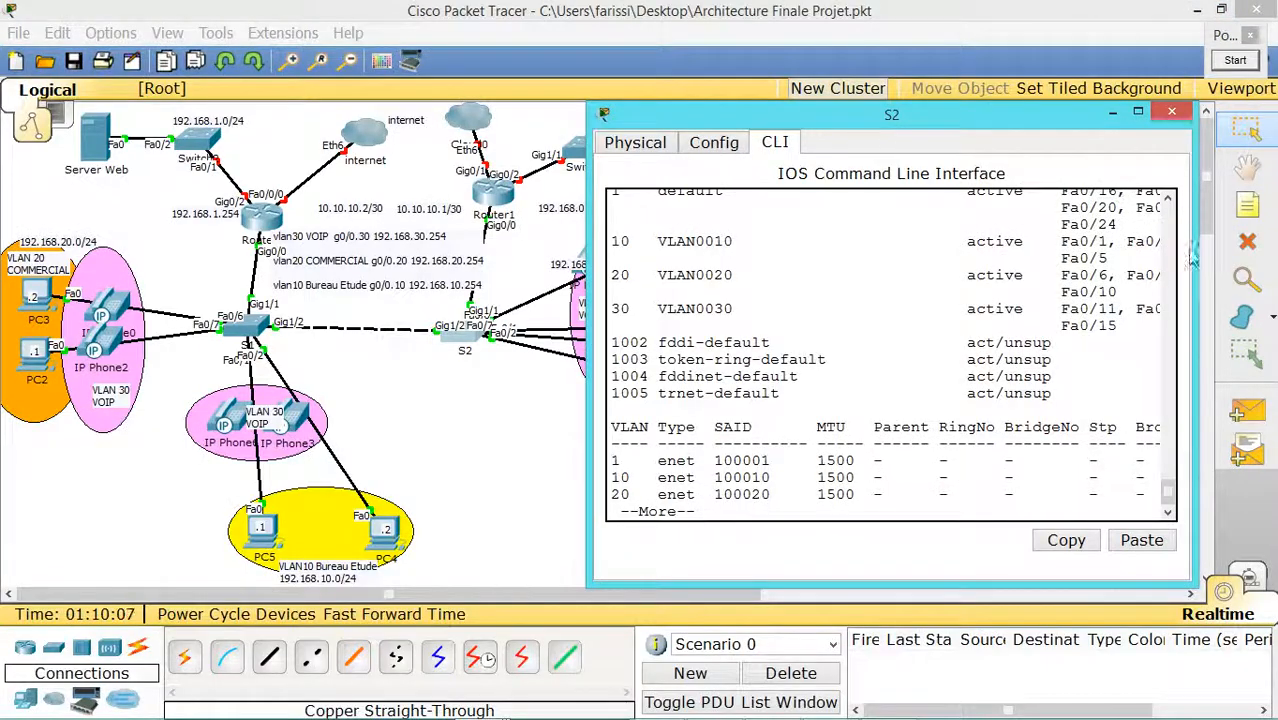
{"action": "left_click_drag", "start_coordinate": [1192, 258], "coordinate": [1268, 265]}
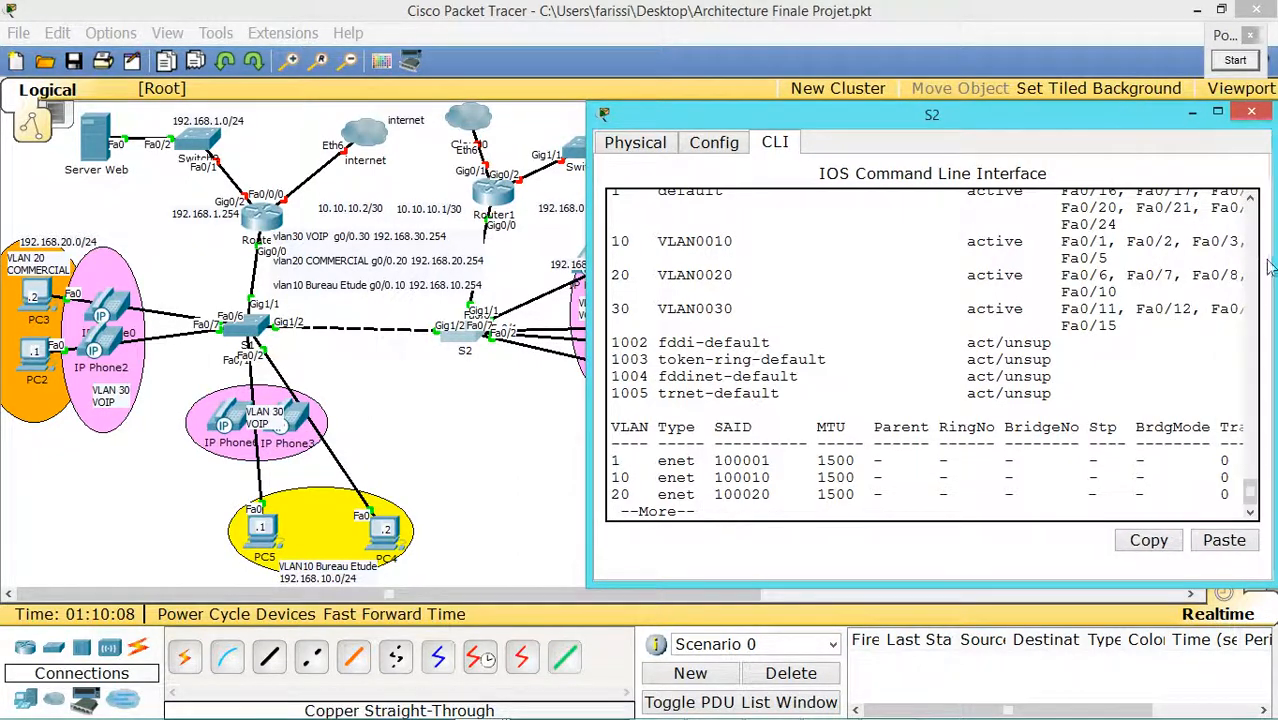
{"action": "scroll", "coordinate": [848, 391], "scroll_direction": "up", "scroll_amount": 2}
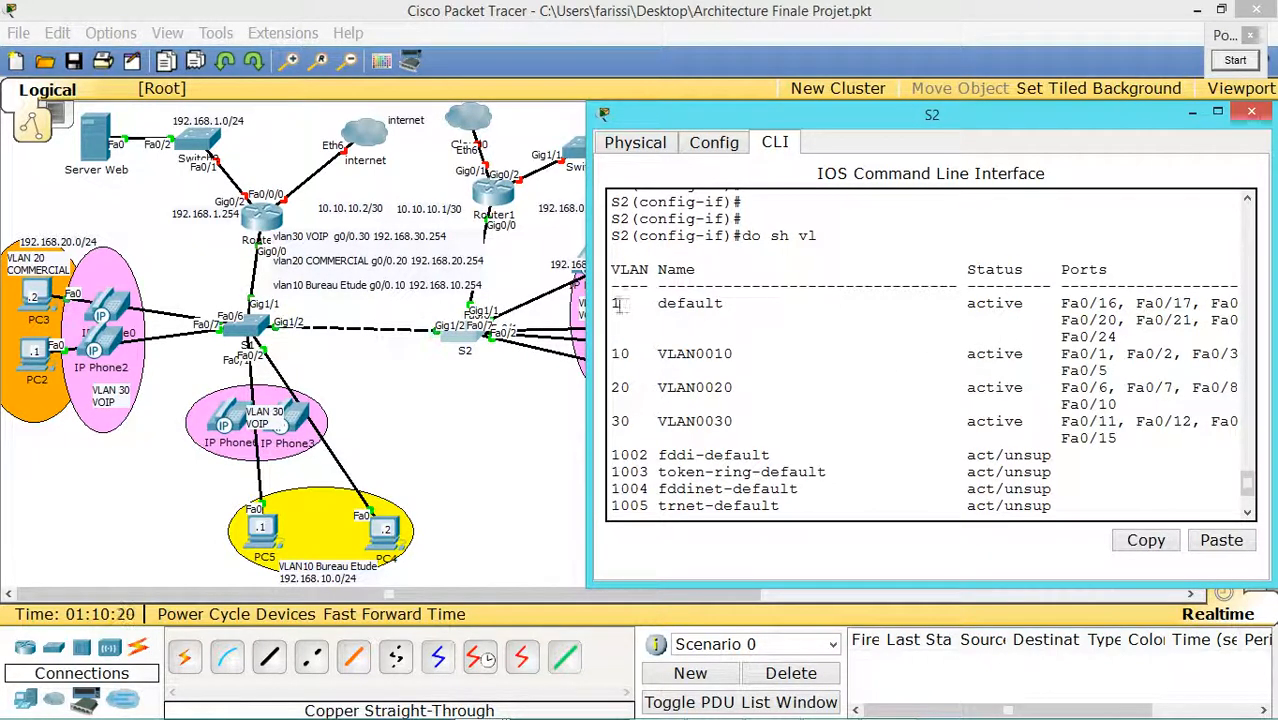
- Examine the port assignments of VLANs 1, 10, 20 and 30 by highlighting each entry, and minimize the S2 window
{"action": "left_click_drag", "start_coordinate": [612, 300], "coordinate": [1183, 337]}
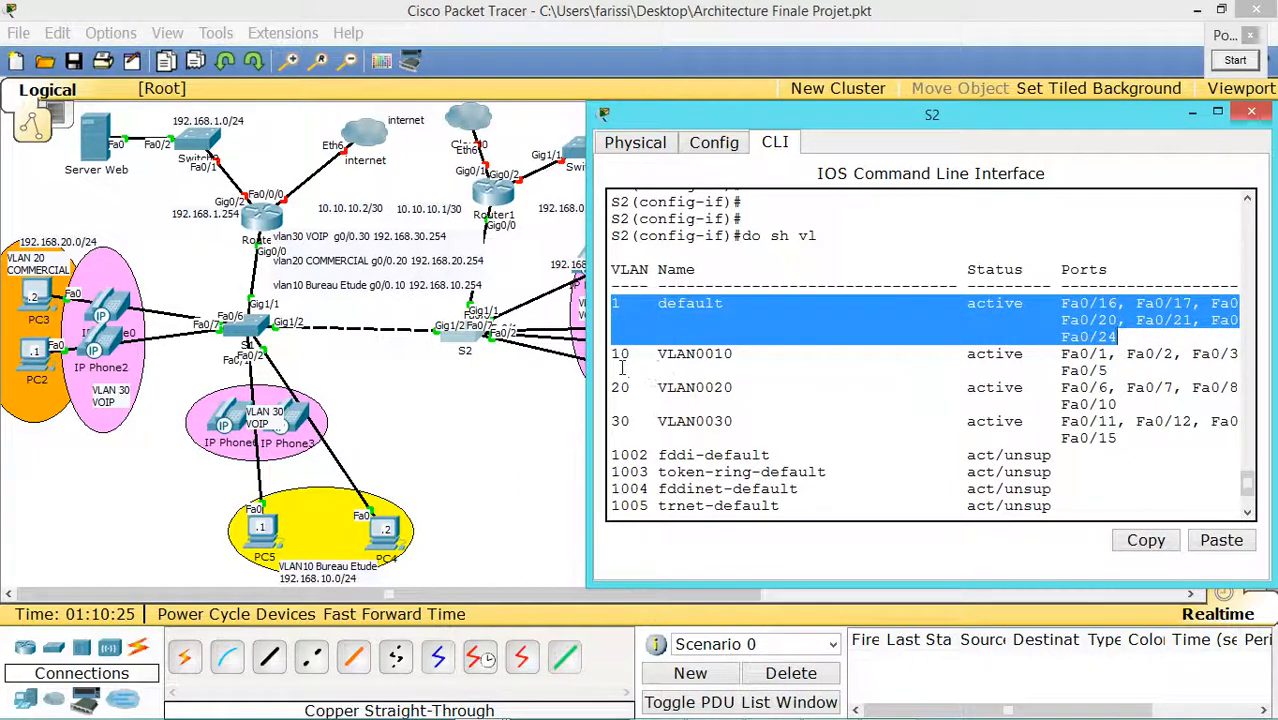
{"action": "left_click_drag", "start_coordinate": [615, 354], "coordinate": [1108, 372]}
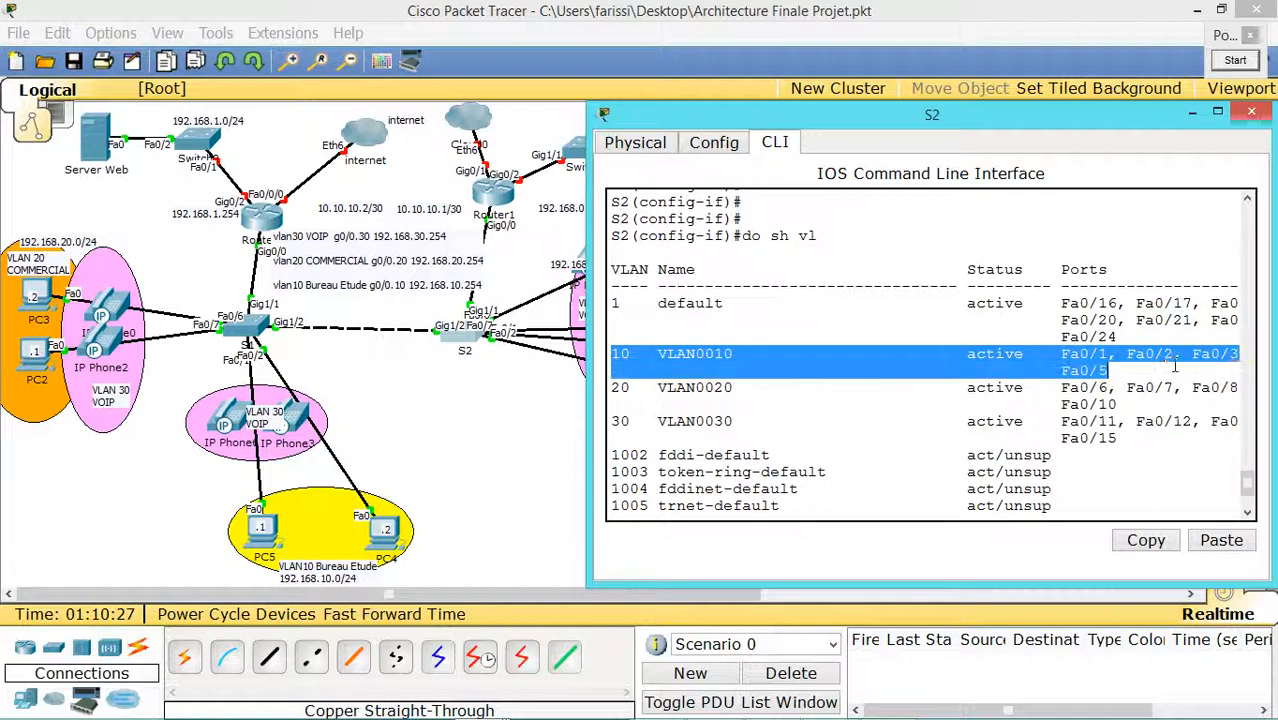
{"action": "left_click_drag", "start_coordinate": [612, 388], "coordinate": [1116, 404]}
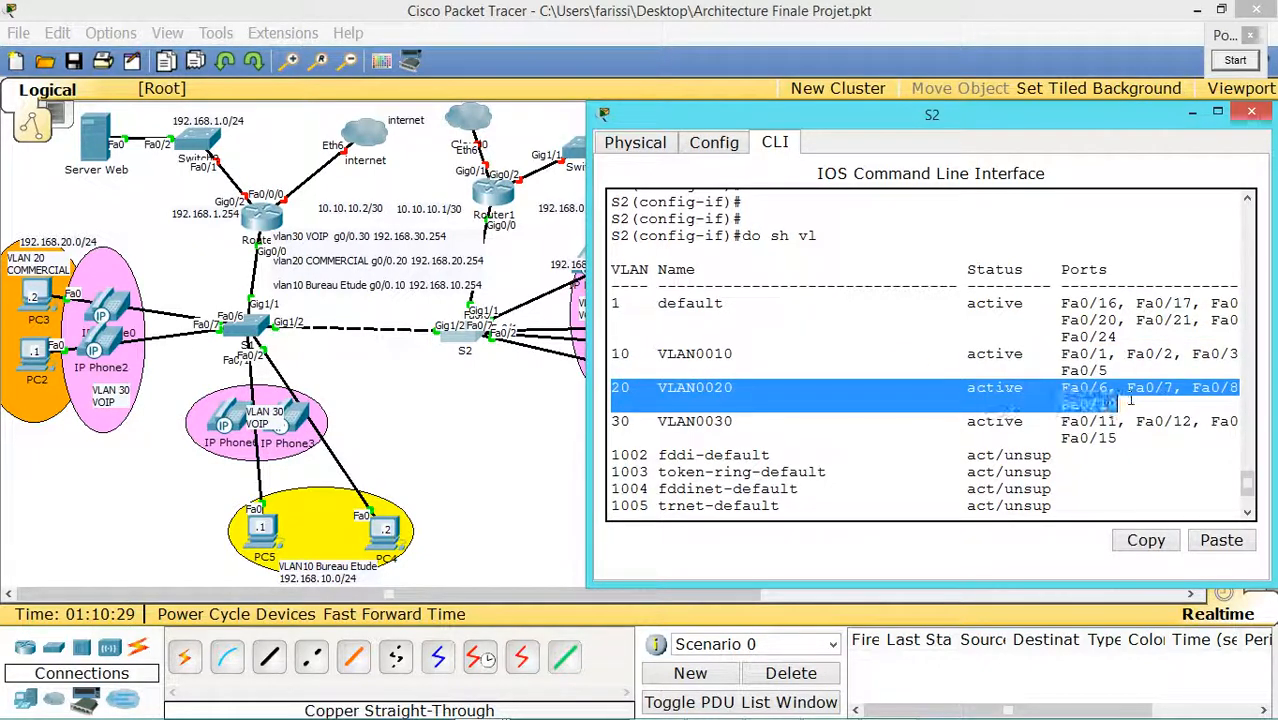
{"action": "left_click_drag", "start_coordinate": [615, 421], "coordinate": [1116, 440]}
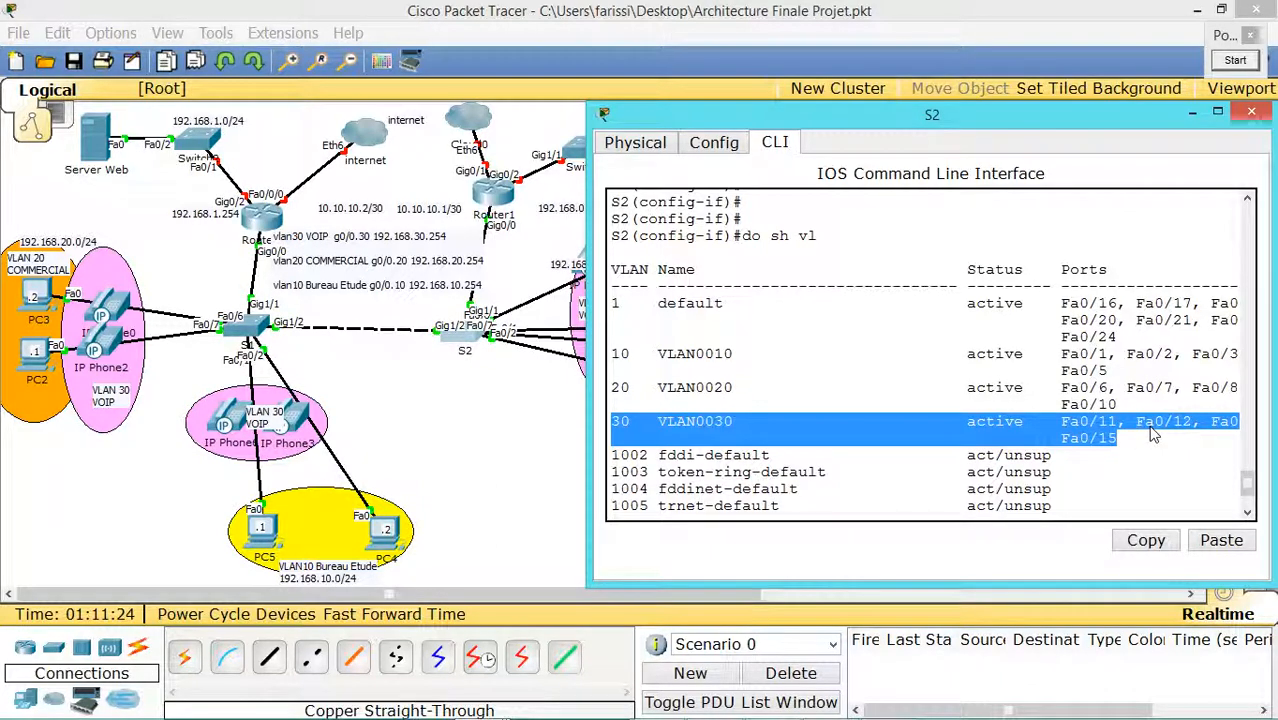
{"action": "left_click", "coordinate": [1191, 112]}
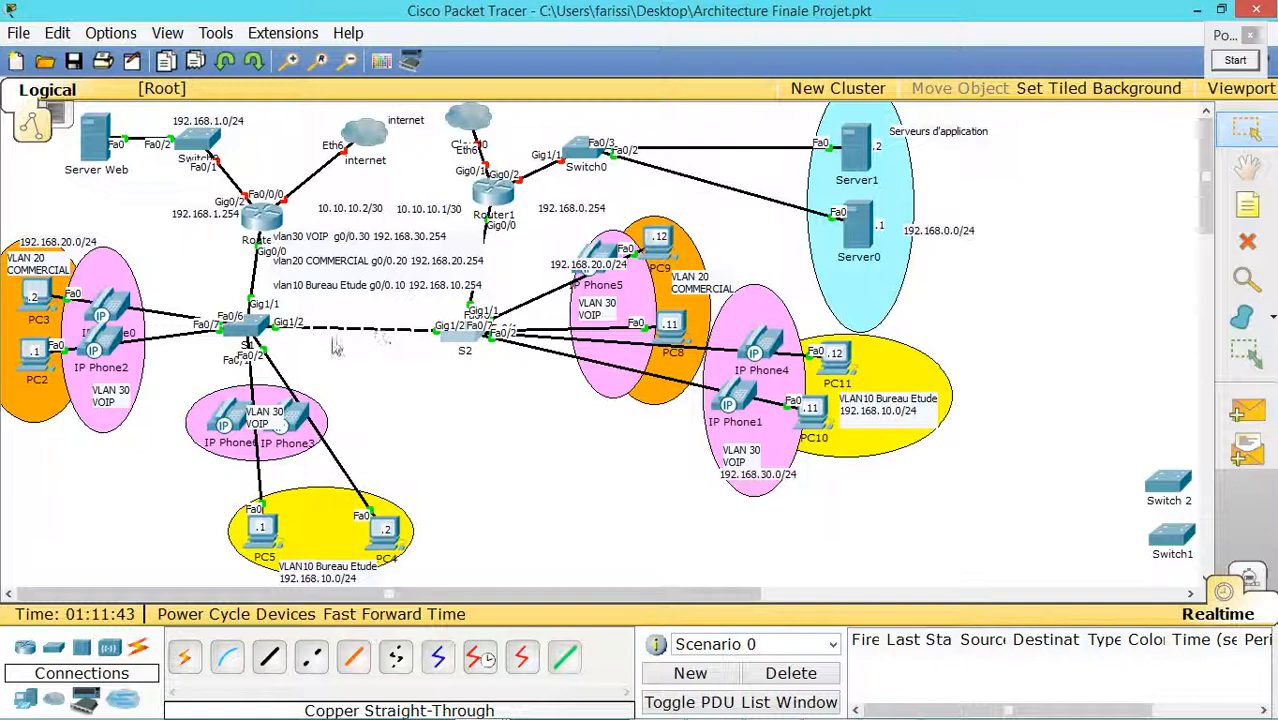
{"action": "mouse_move", "coordinate": [835, 706]}
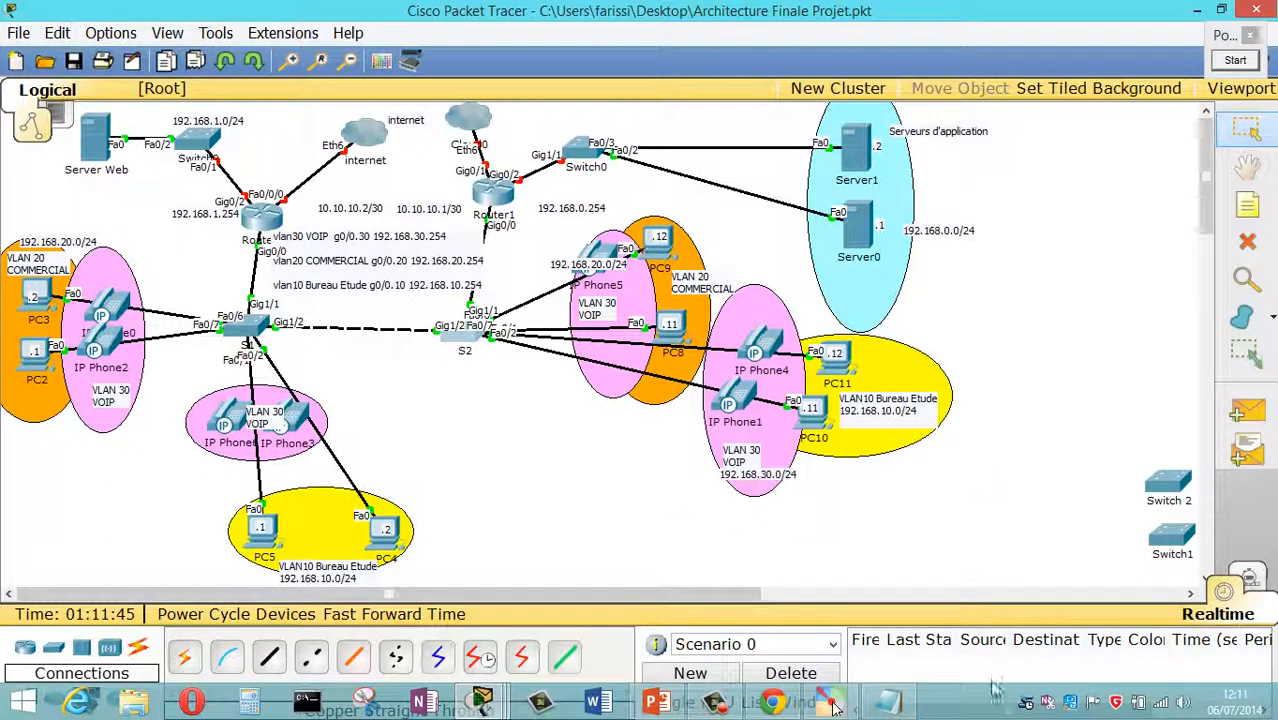